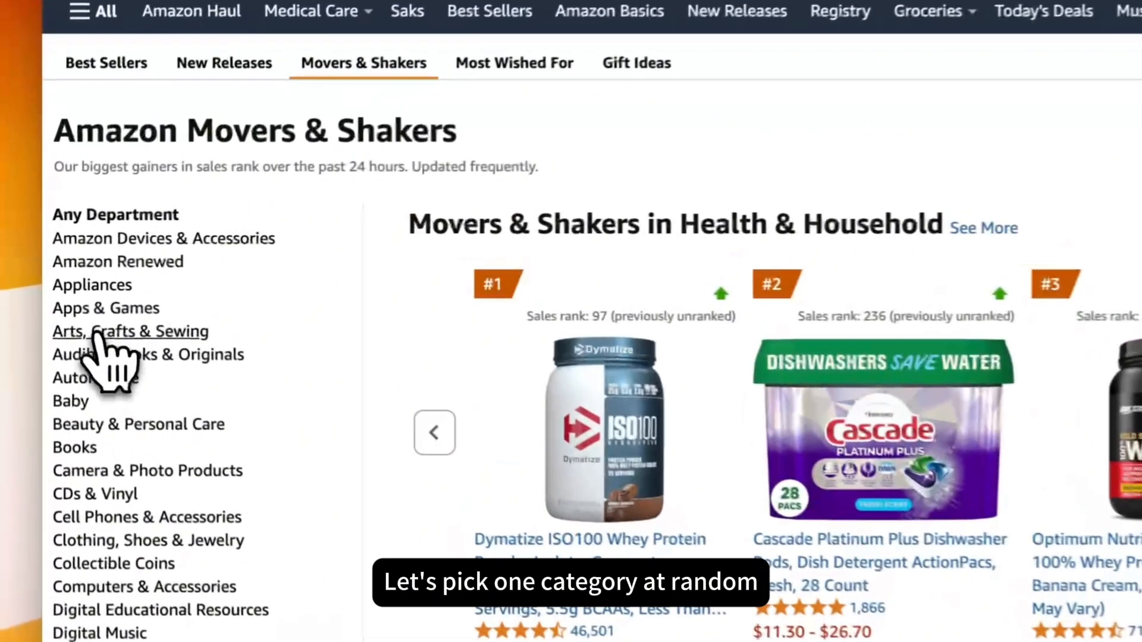
# - Open the Arts, Crafts & Sewing category of Amazon Movers & Shakers and look over its product list
pyautogui.click(97, 333)
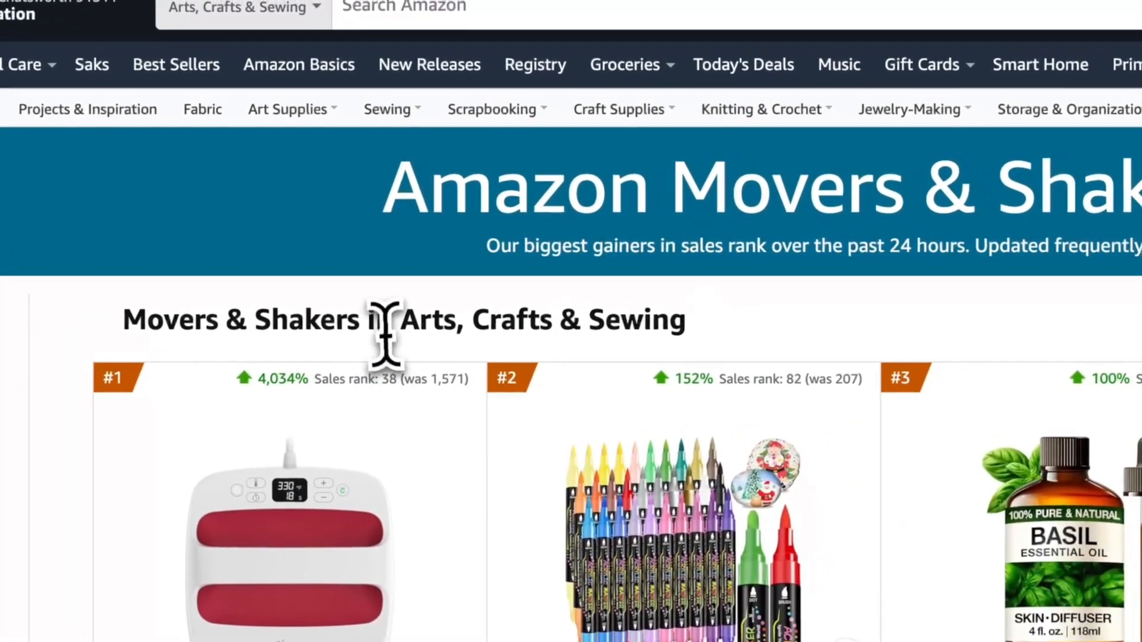
pyautogui.moveTo(718, 265); pyautogui.dragTo(764, 264)
pyautogui.moveTo(436, 321); pyautogui.dragTo(679, 323)
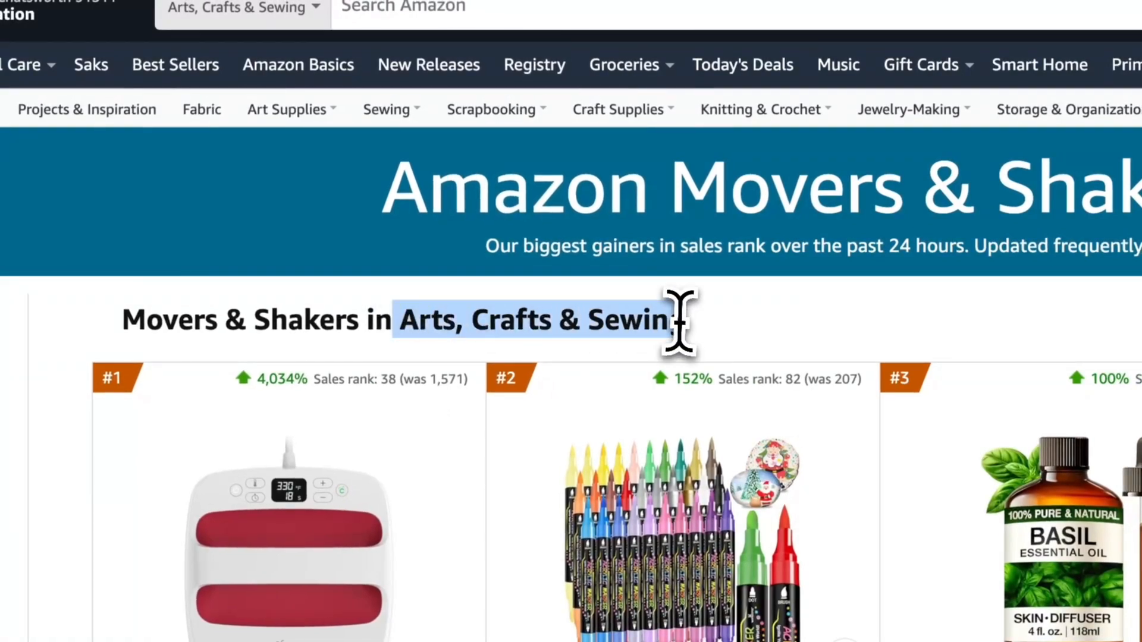
pyautogui.click(767, 332)
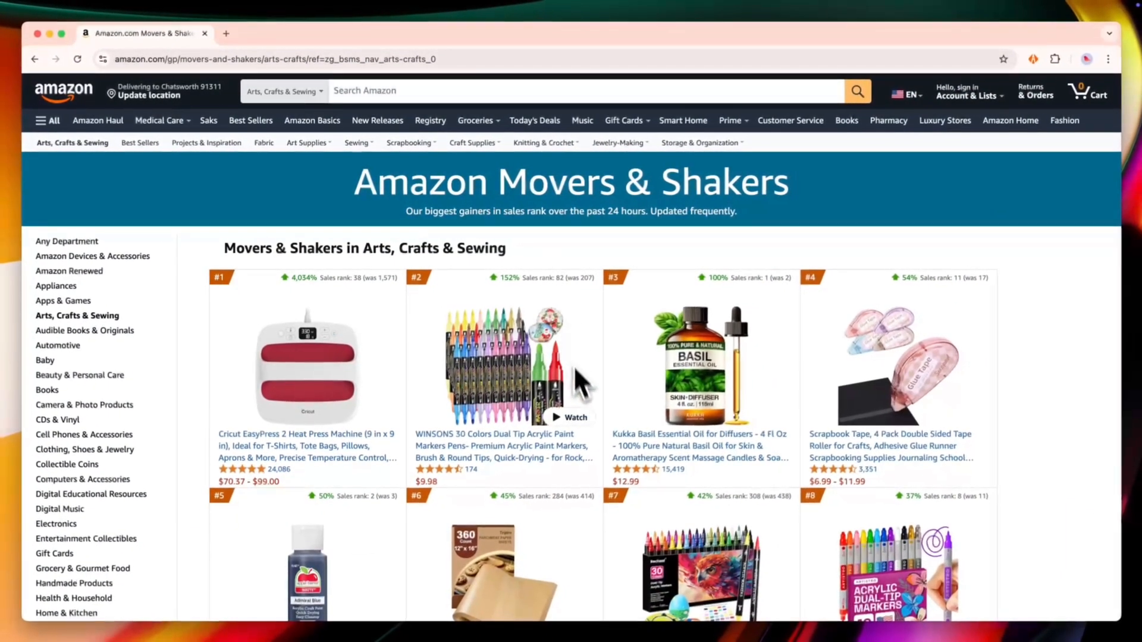
pyautogui.scroll(-3, 579, 394)
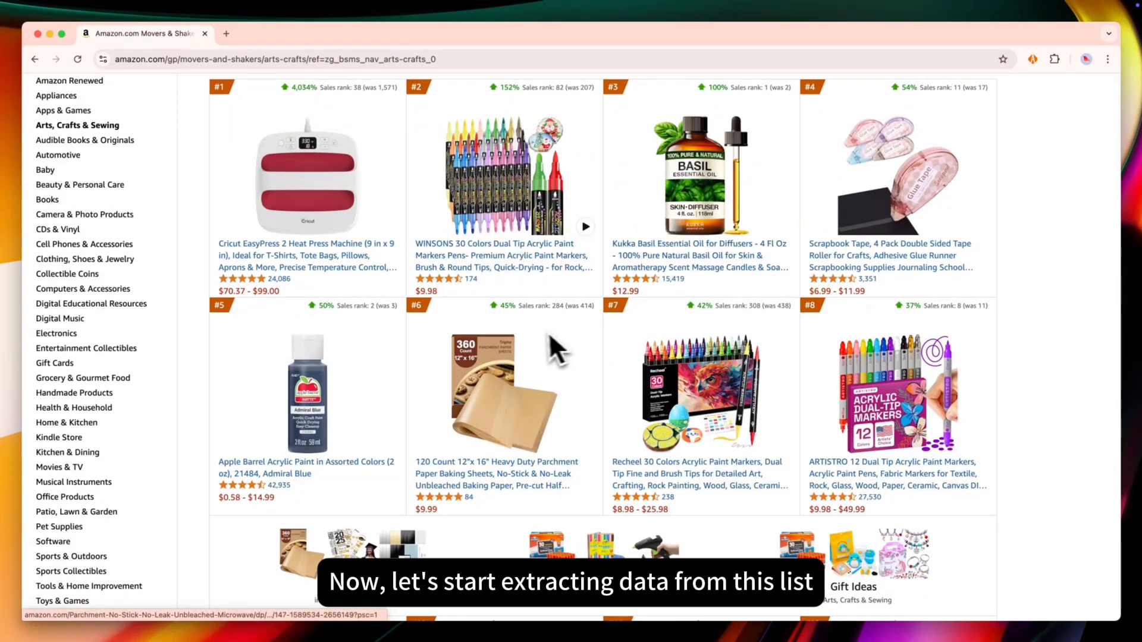
pyautogui.scroll(5, 534, 331)
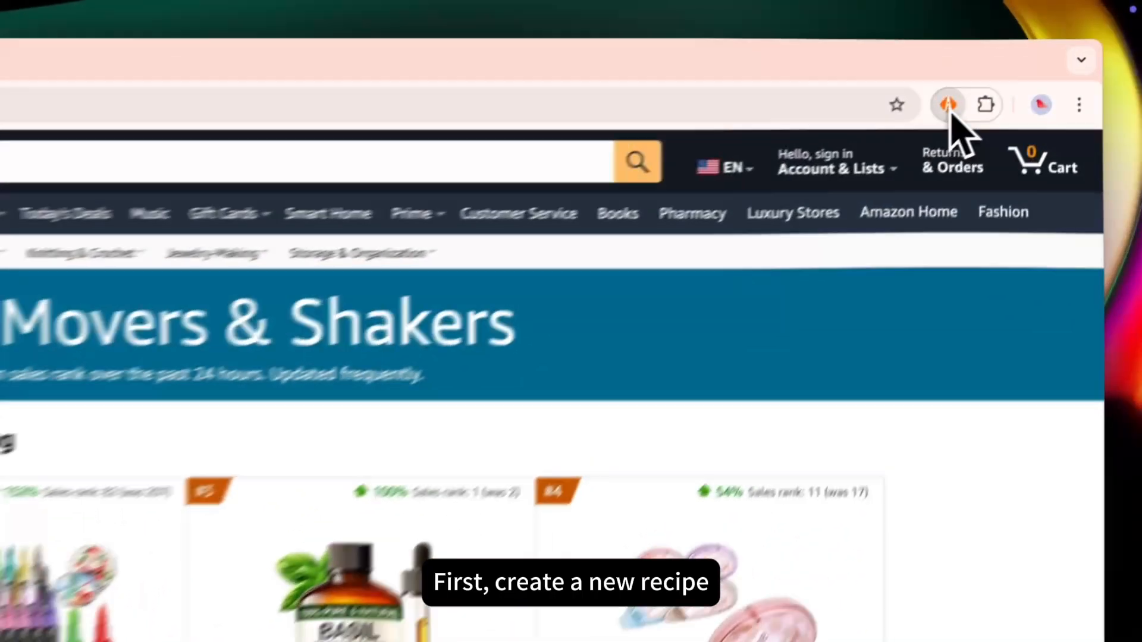
# - Create a new recipe in the Tapicker extension and place an Extract Data block between START and END
pyautogui.click(1033, 59)
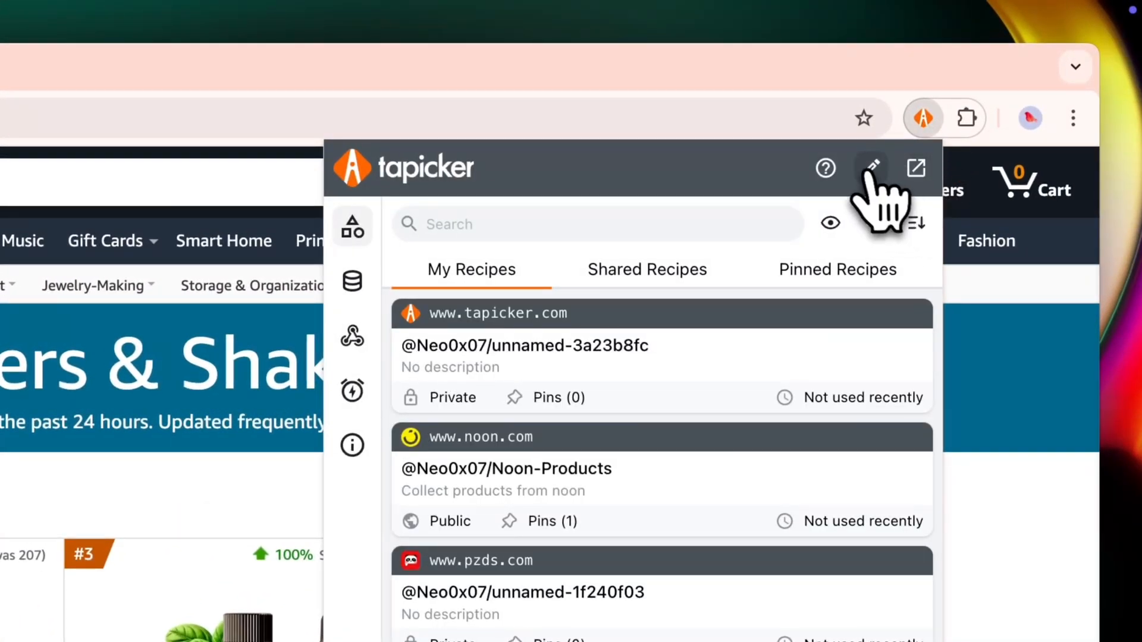
pyautogui.click(872, 169)
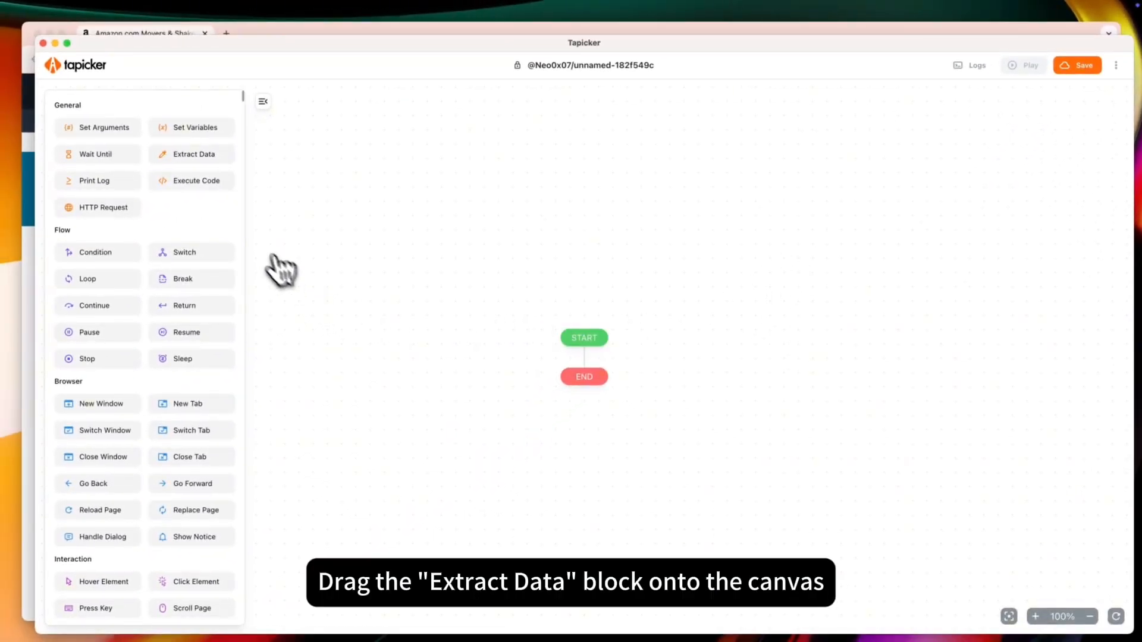
pyautogui.moveTo(190, 156); pyautogui.dragTo(581, 361)
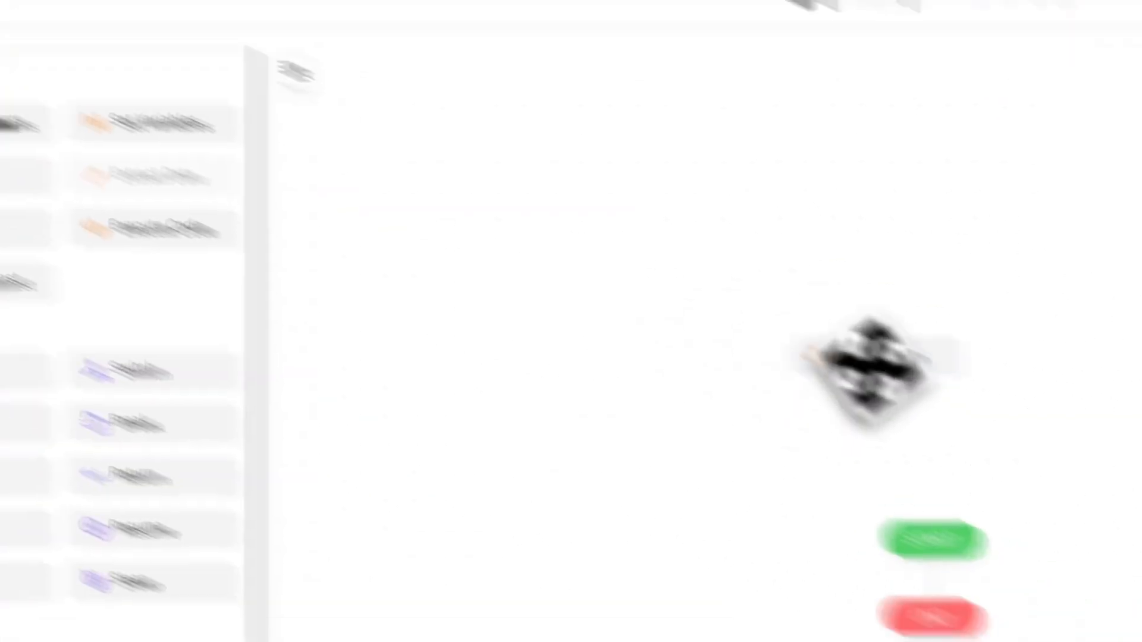
pyautogui.moveTo(548, 408); pyautogui.dragTo(542, 406)
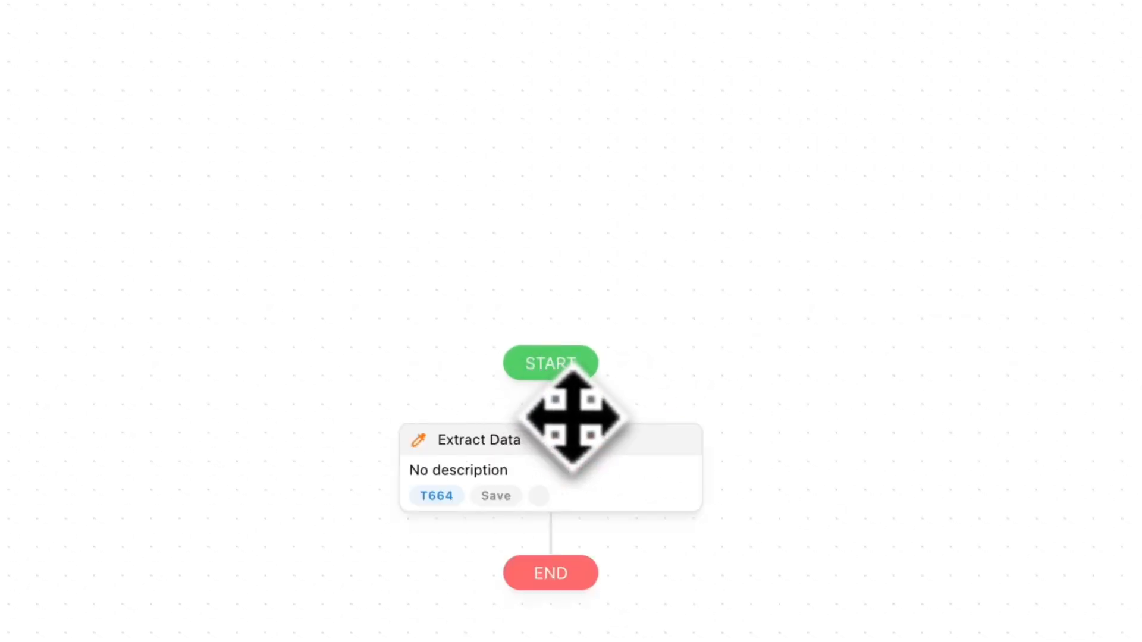
# - Set the Extract Data block's row target element by picking the whole #2 product card on the Amazon page
pyautogui.click(483, 449)
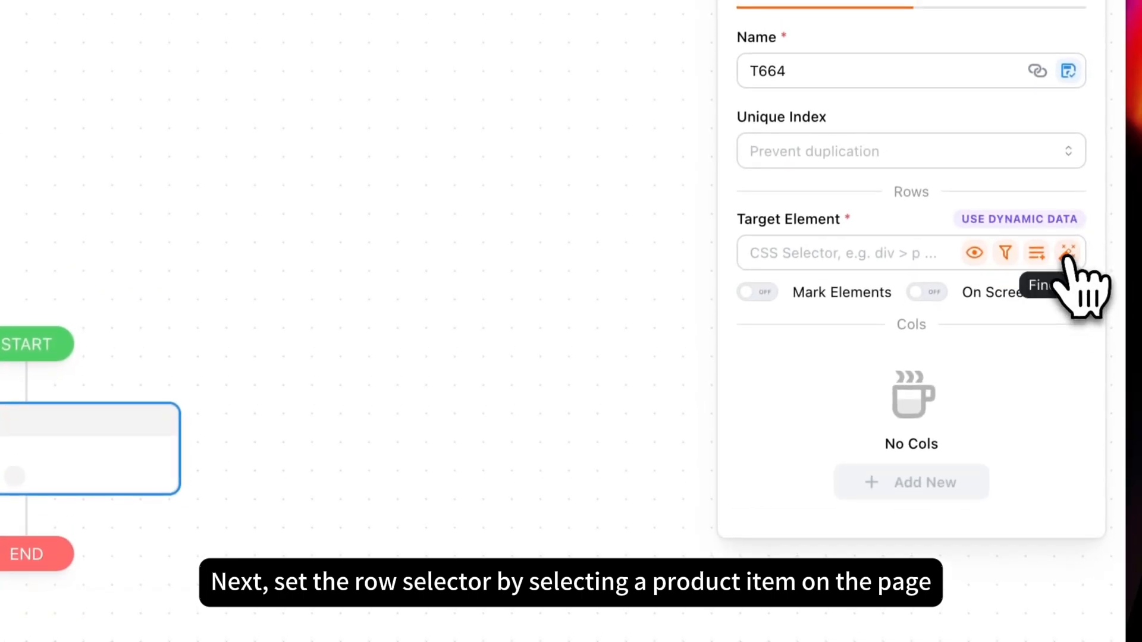
pyautogui.click(1068, 252)
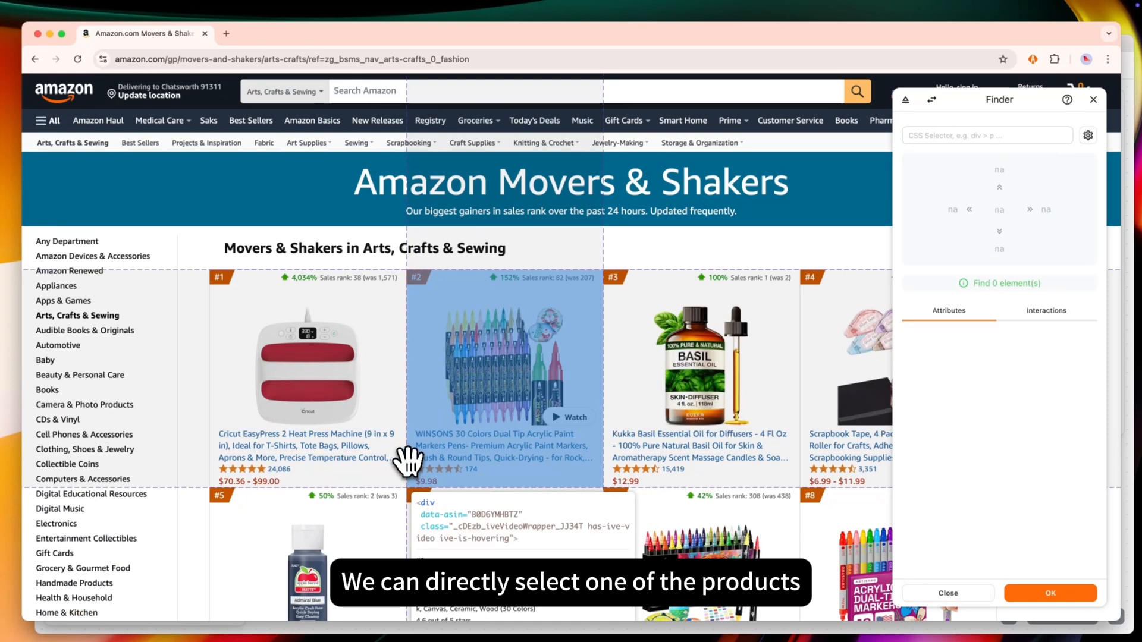
pyautogui.click(407, 452)
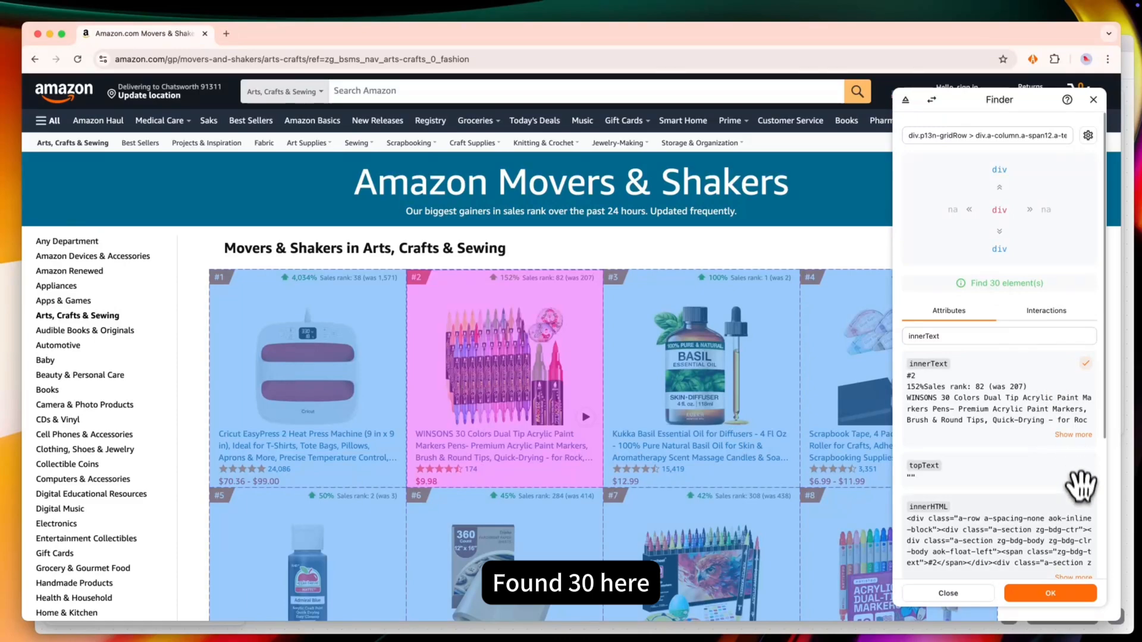
pyautogui.click(1050, 593)
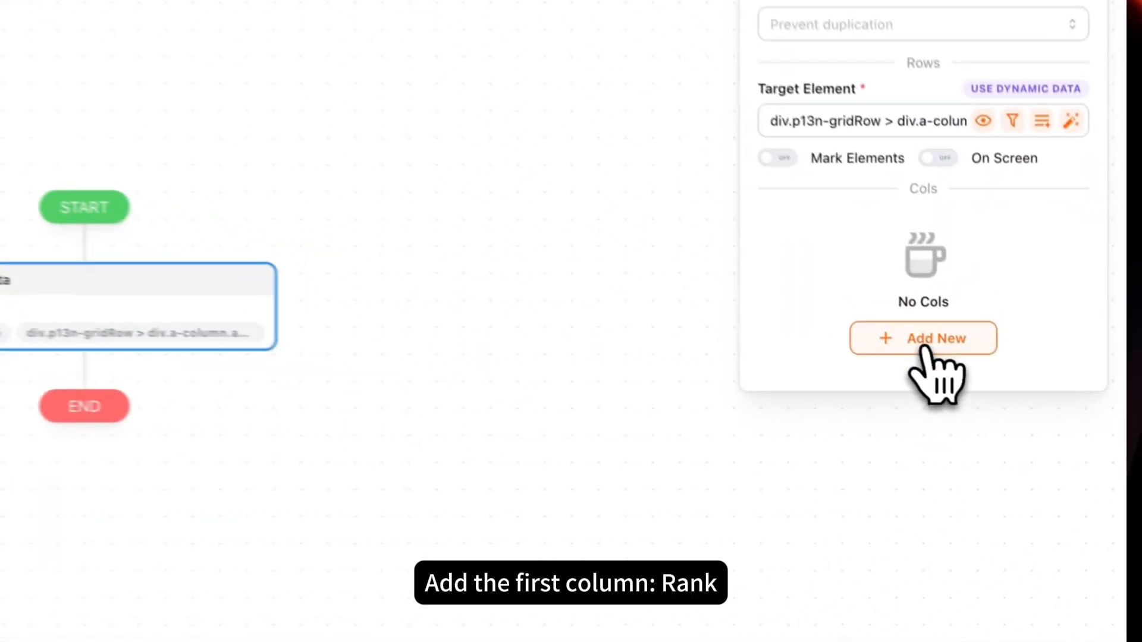
# - Add a String column named Rank that targets the product's rank badge, checking its innerText preview before saving
pyautogui.click(926, 351)
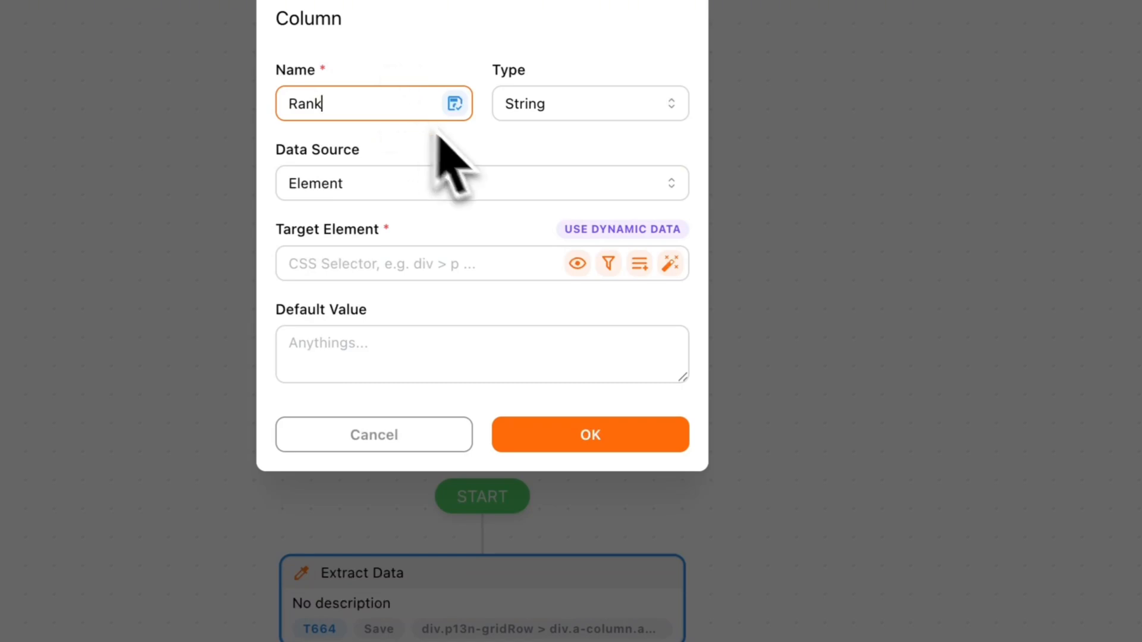
pyautogui.click(678, 267)
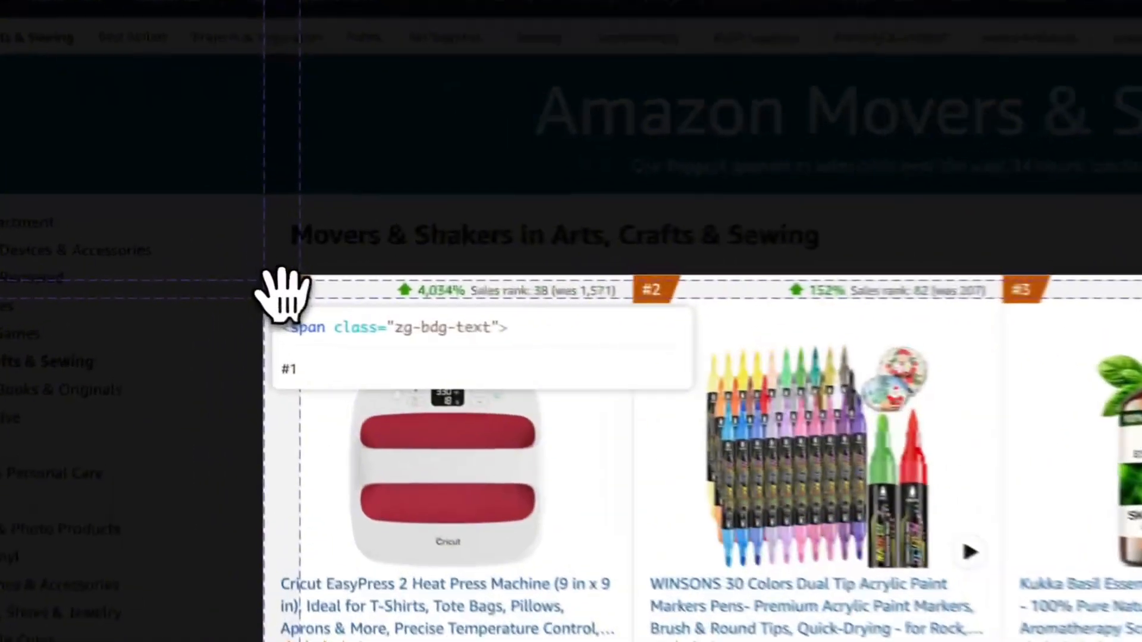
pyautogui.click(292, 292)
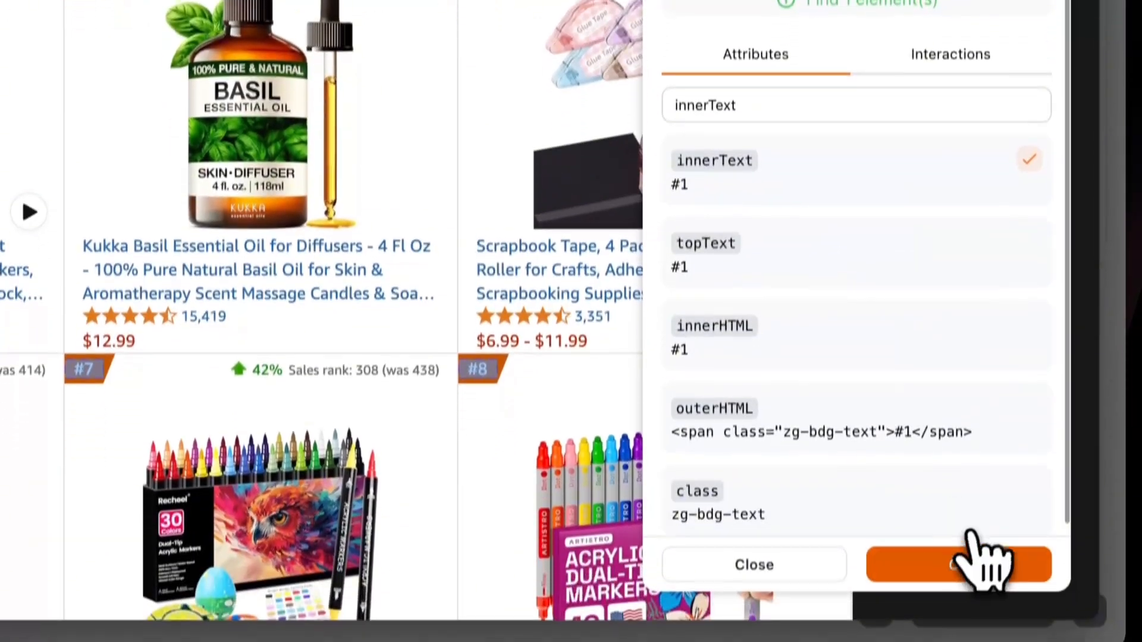
pyautogui.click(962, 636)
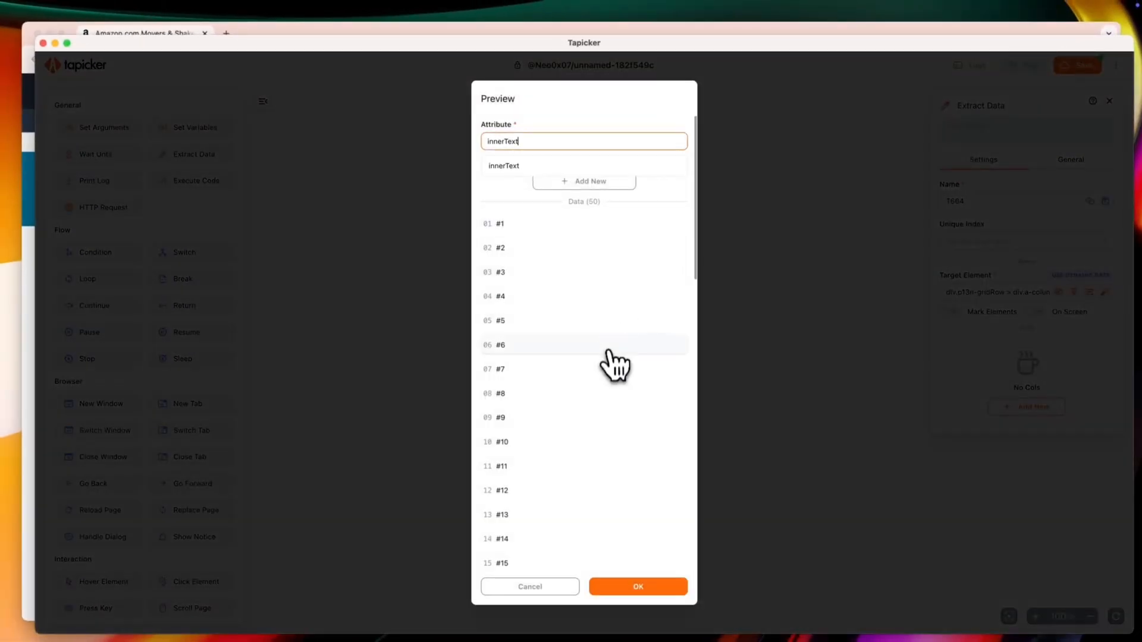
pyautogui.scroll(-5, 608, 378)
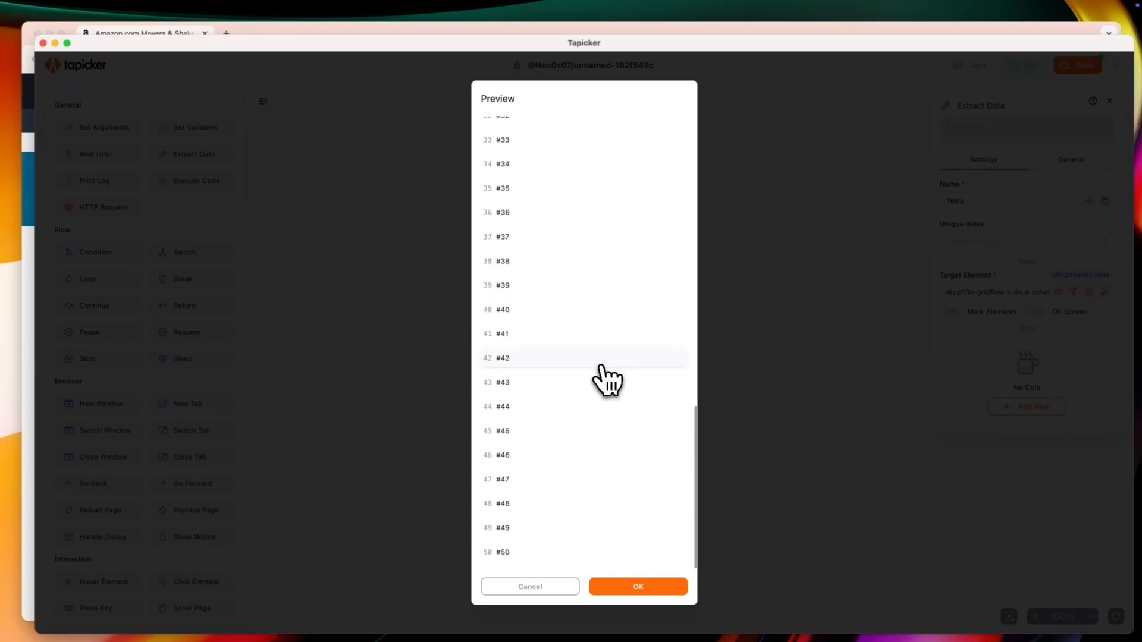
pyautogui.scroll(10, 607, 381)
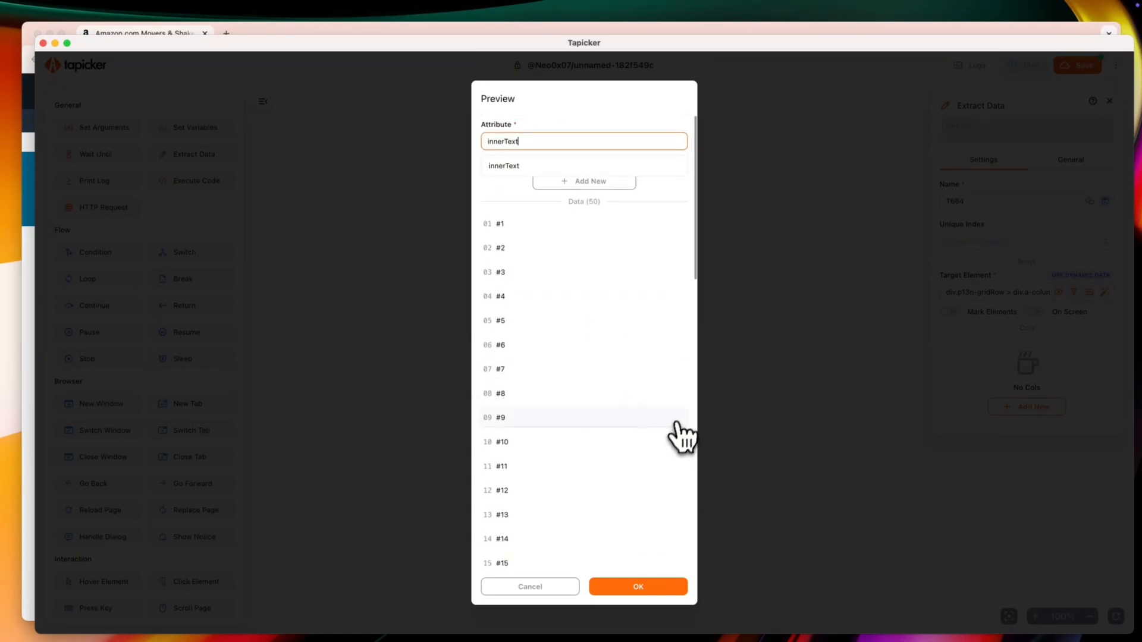
pyautogui.click(640, 587)
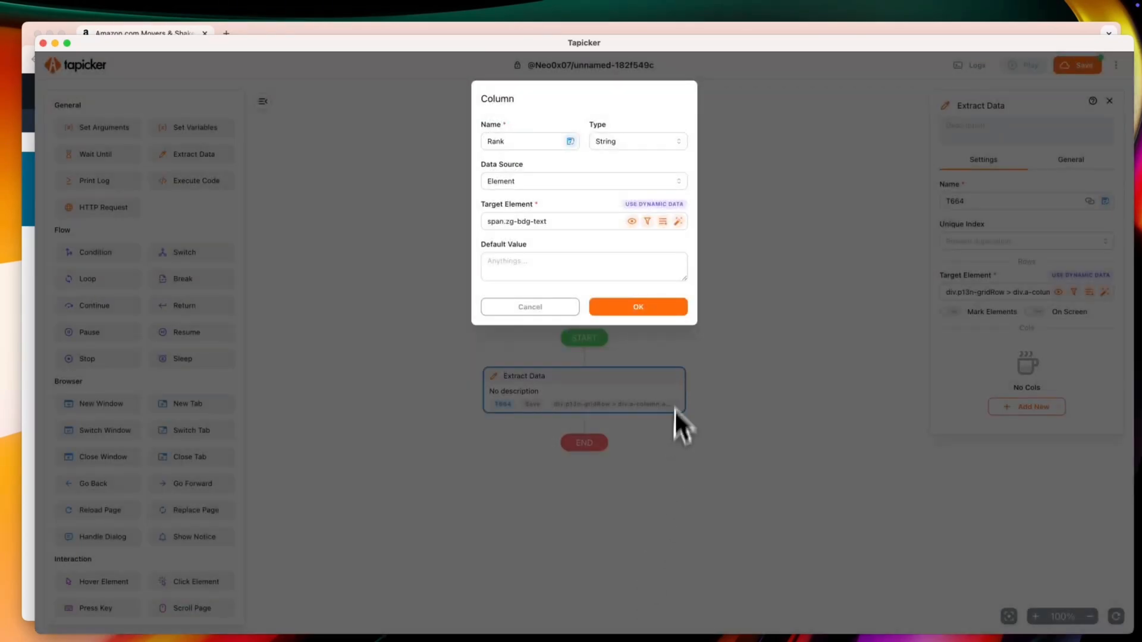
pyautogui.click(638, 308)
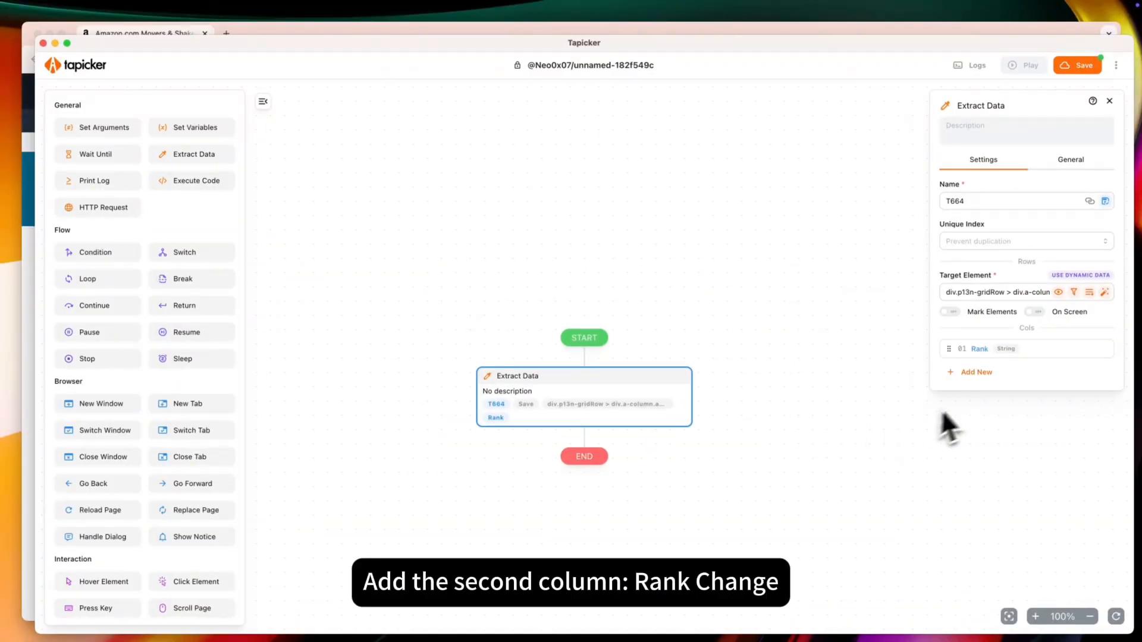
# - Create a column named Rank Change and target the percentage and sales rank line of the first product
pyautogui.click(976, 371)
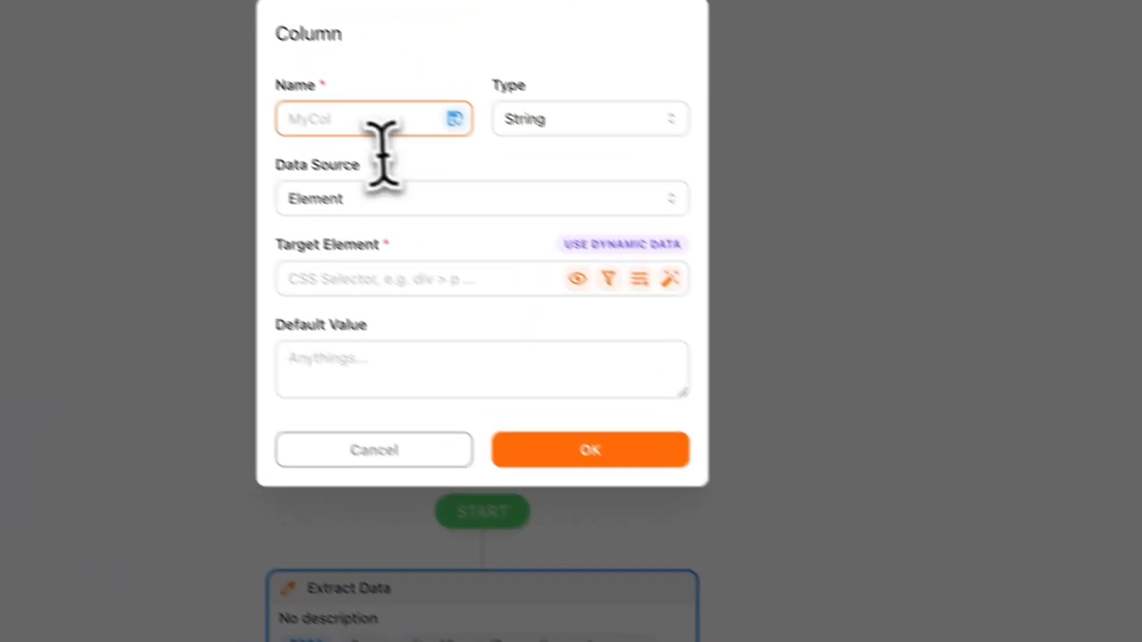
pyautogui.click(420, 143)
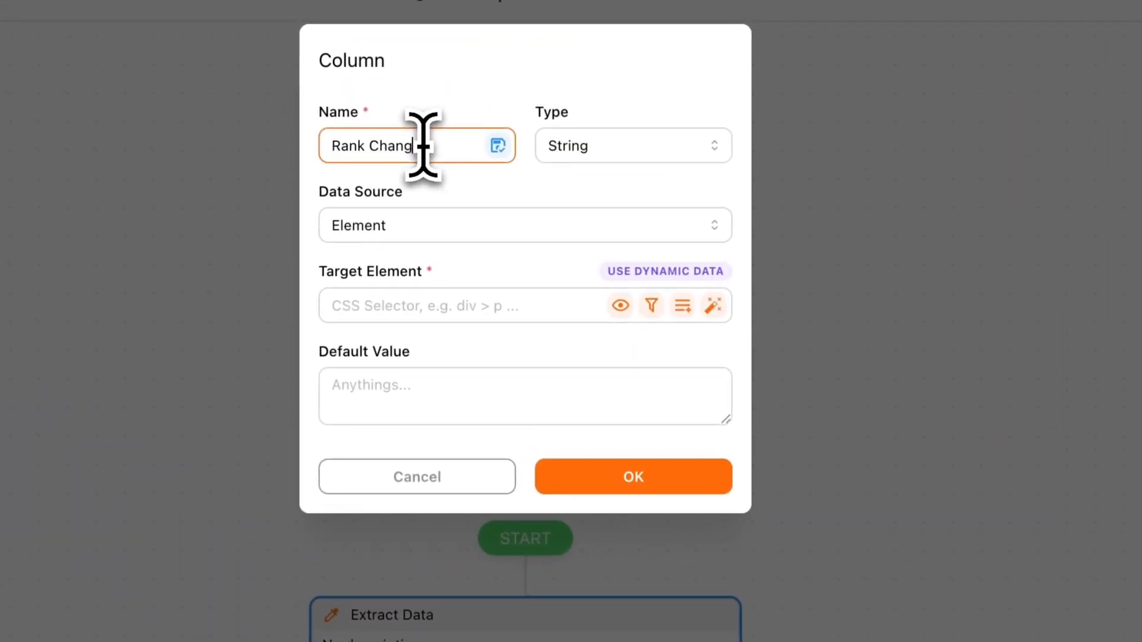
pyautogui.write('Rank Change')
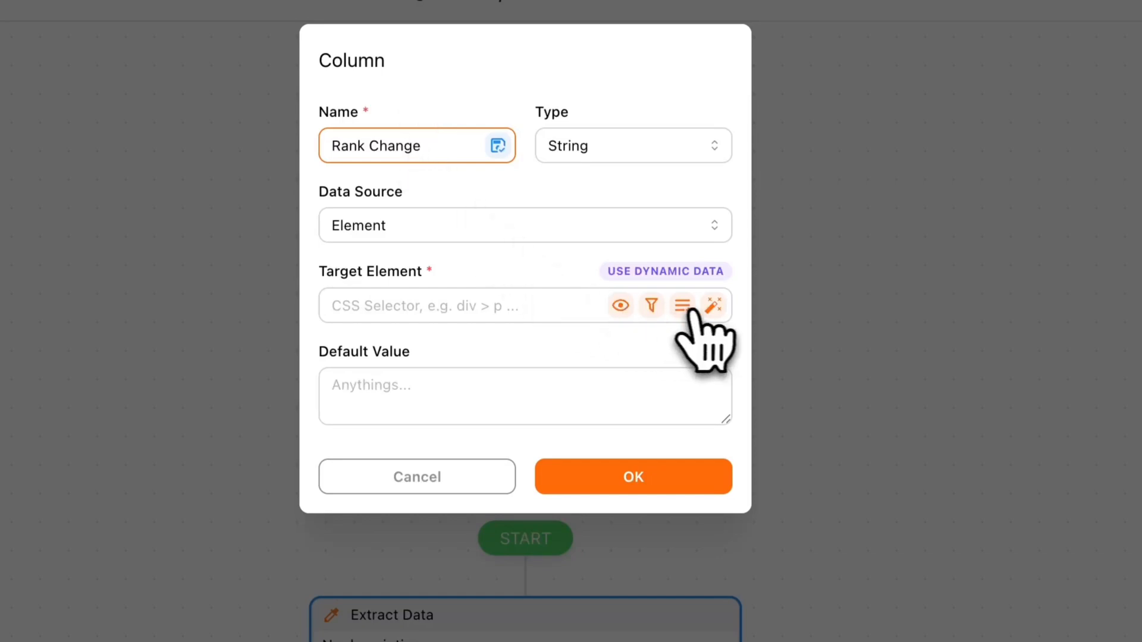
pyautogui.click(714, 306)
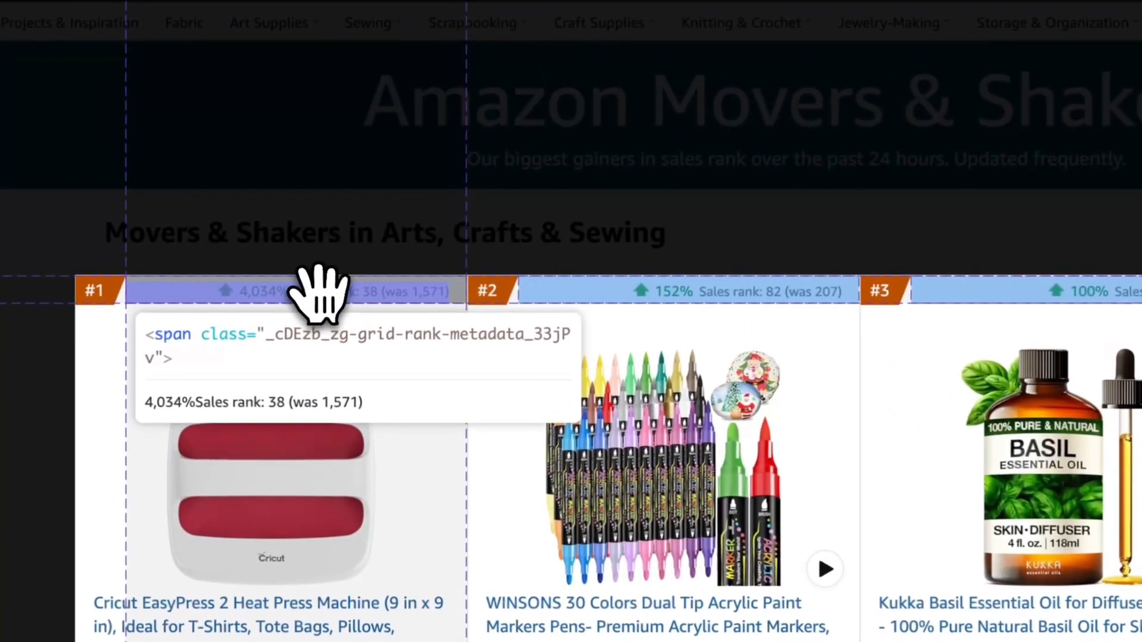
pyautogui.click(321, 290)
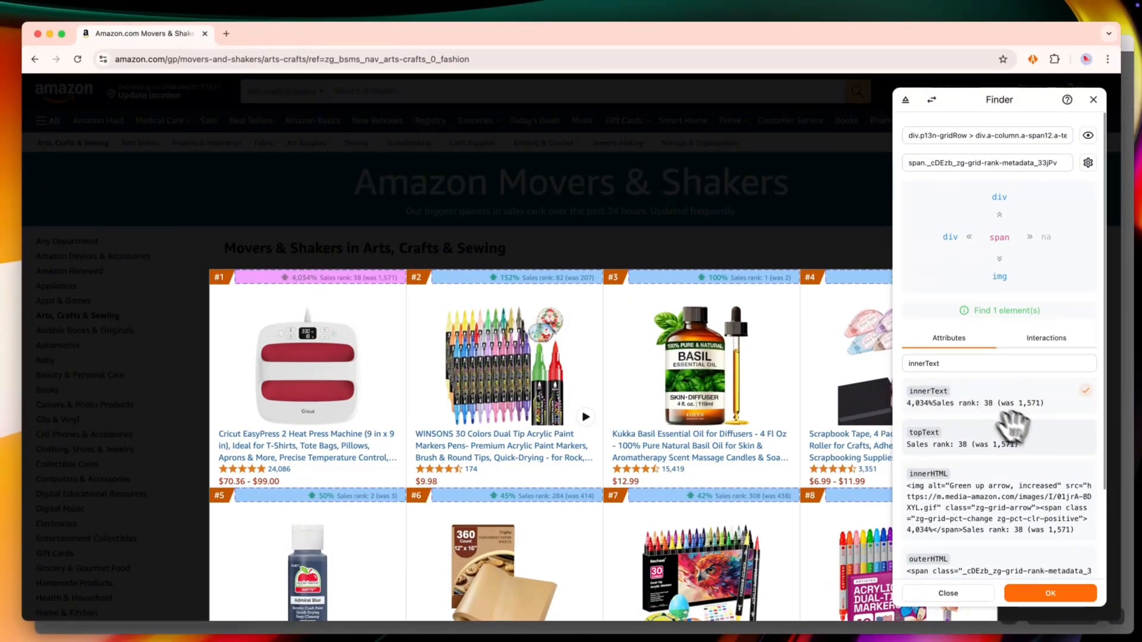
pyautogui.click(1050, 593)
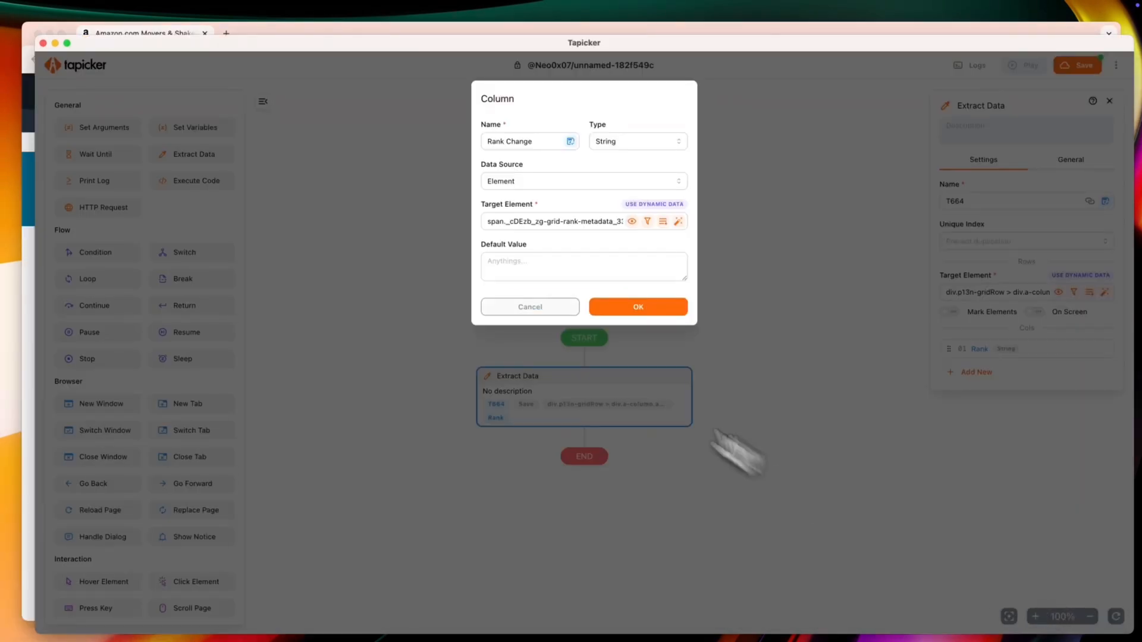
# - Preview the innerText values extracted for the Rank Change column and save the column
pyautogui.click(632, 222)
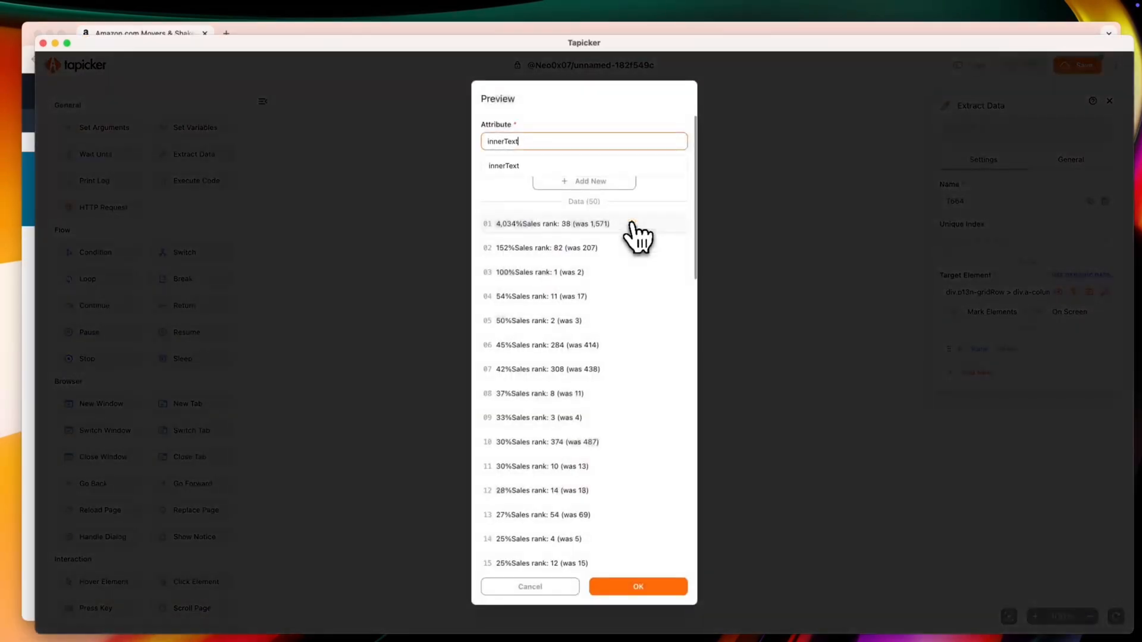
pyautogui.scroll(-10, 629, 298)
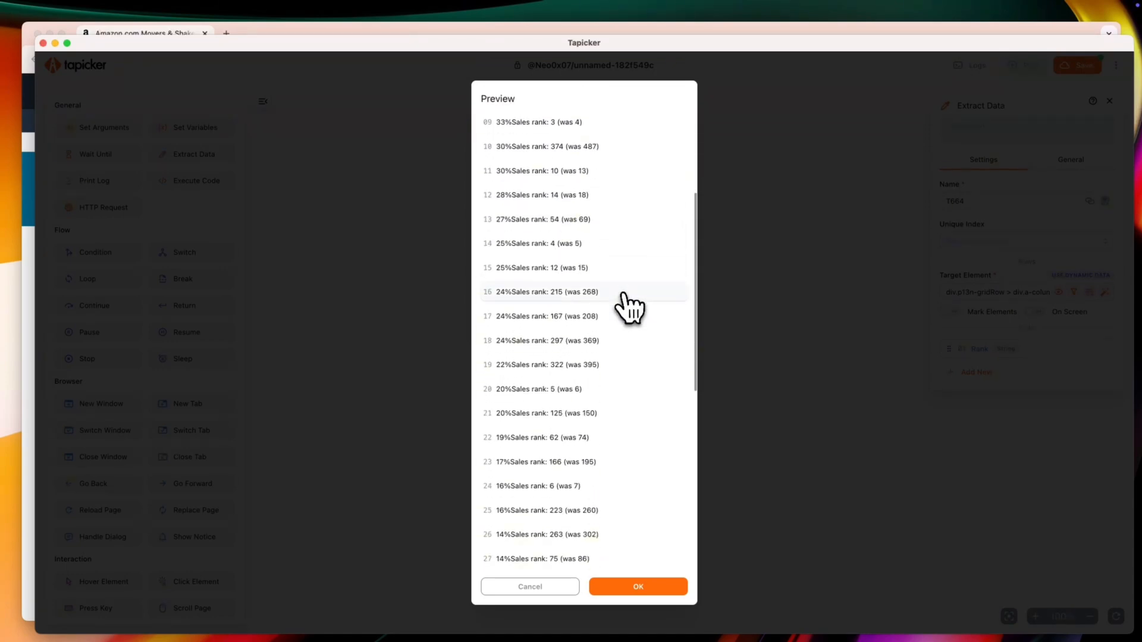
pyautogui.scroll(10, 625, 296)
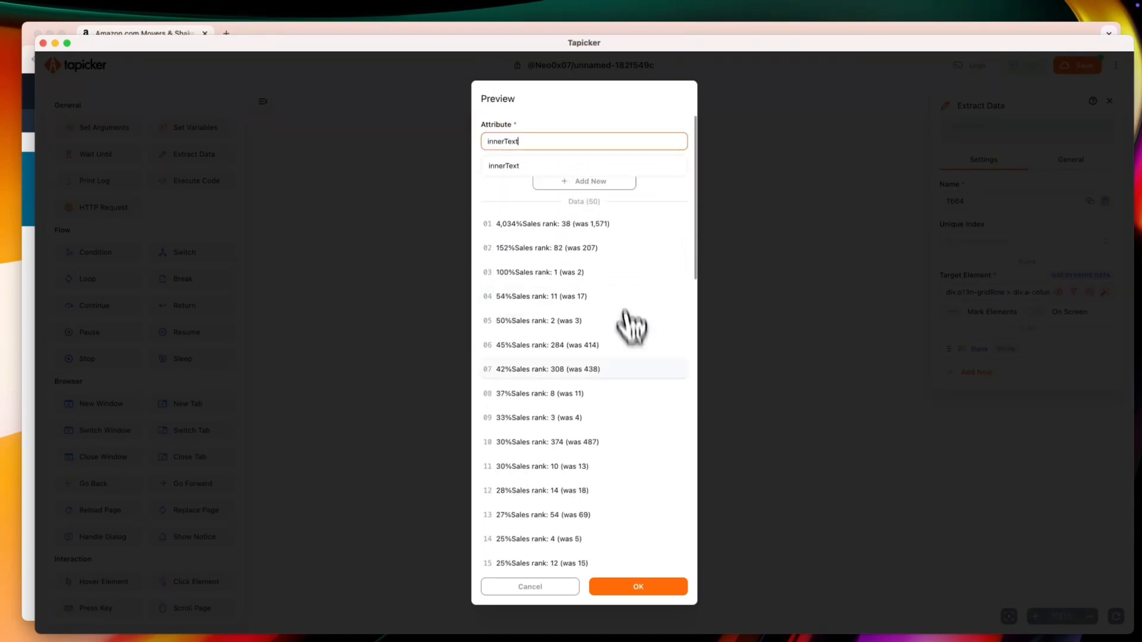
pyautogui.click(639, 597)
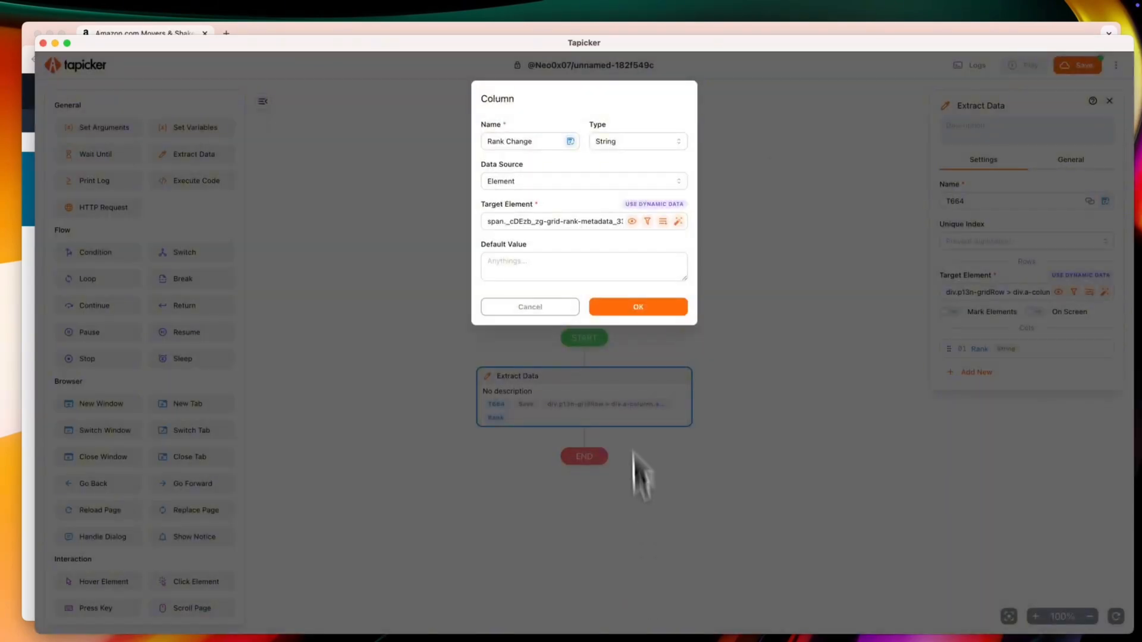
pyautogui.click(638, 308)
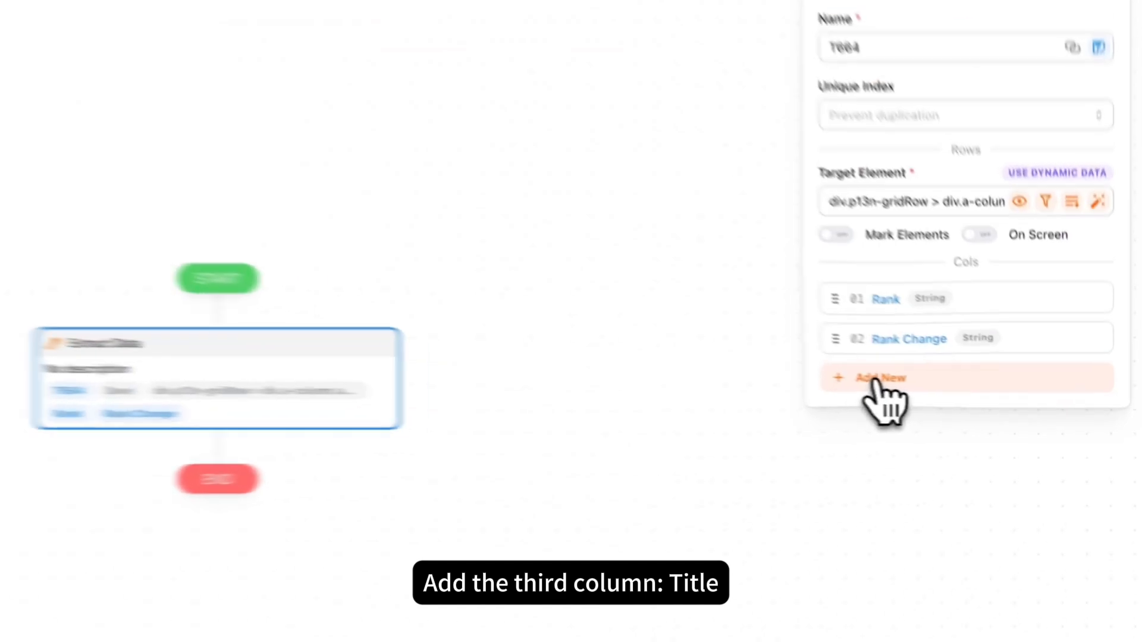
# - Create a String column named Title and target the title text of the #2 product on the Amazon page
pyautogui.click(874, 379)
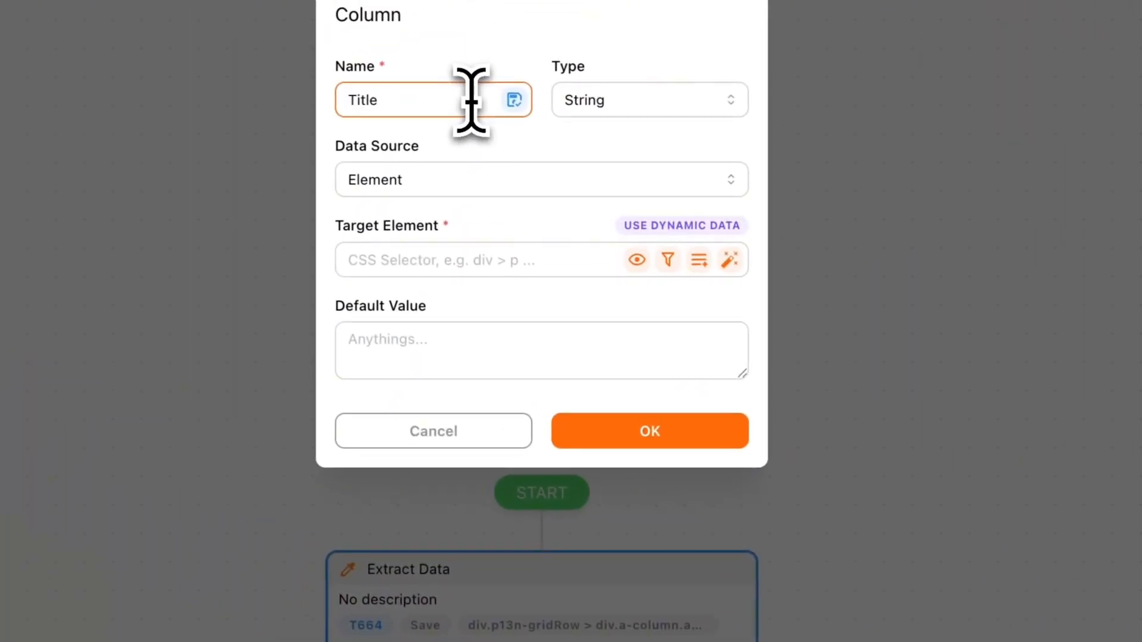
pyautogui.click(730, 261)
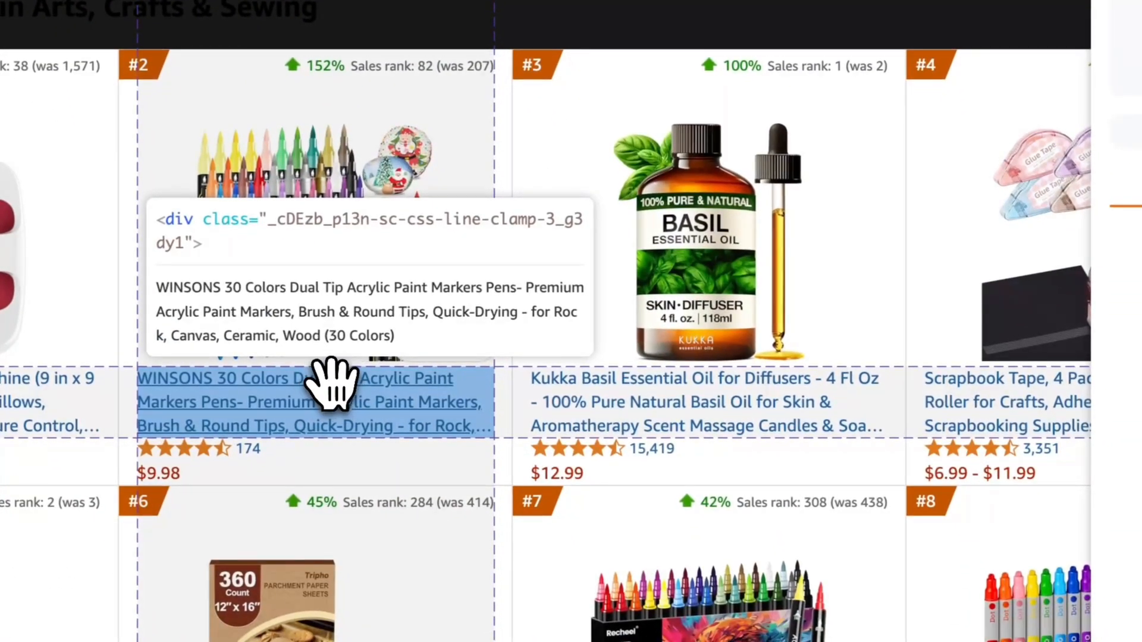
pyautogui.click(331, 384)
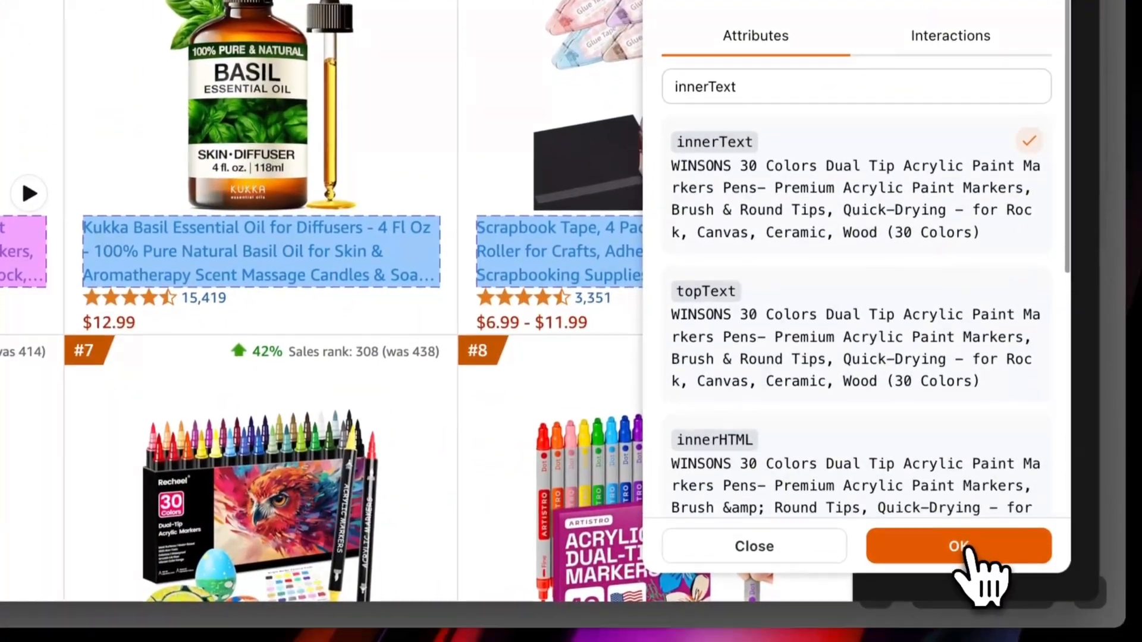
pyautogui.click(984, 551)
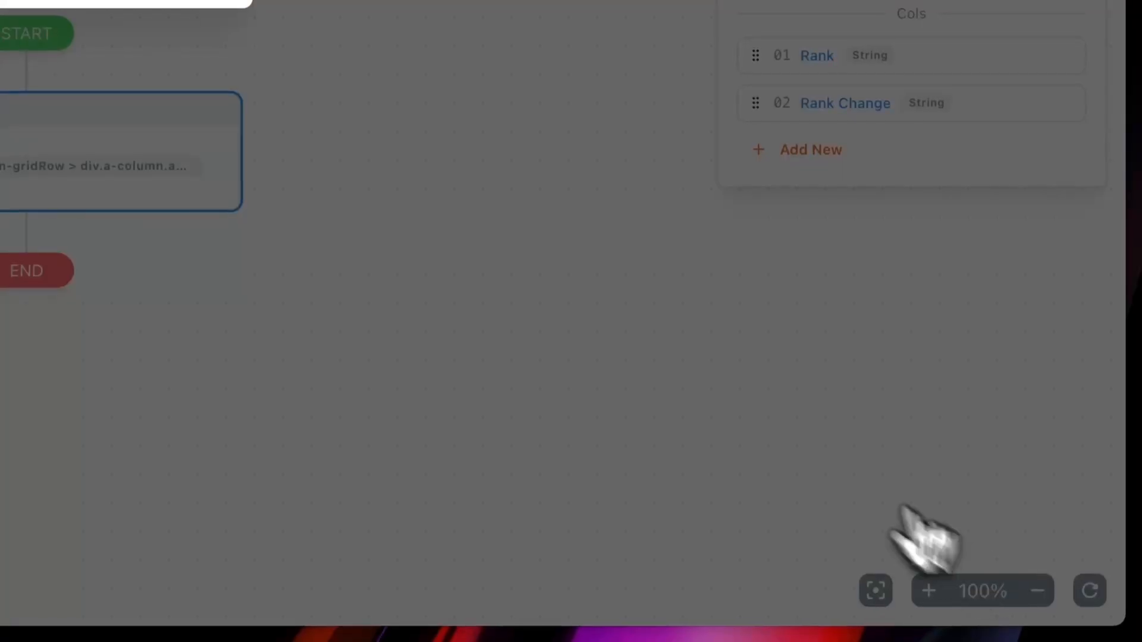
# - Preview the innerText values extracted for the Title column and save the column
pyautogui.click(453, 119)
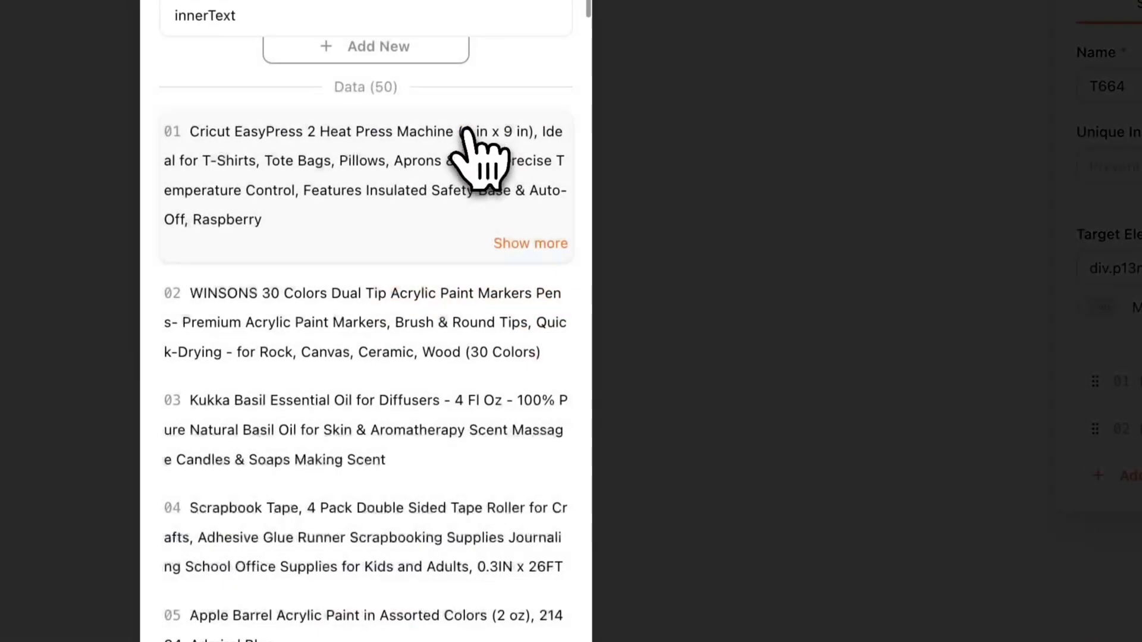
pyautogui.scroll(-10, 428, 369)
pyautogui.scroll(-5, 425, 381)
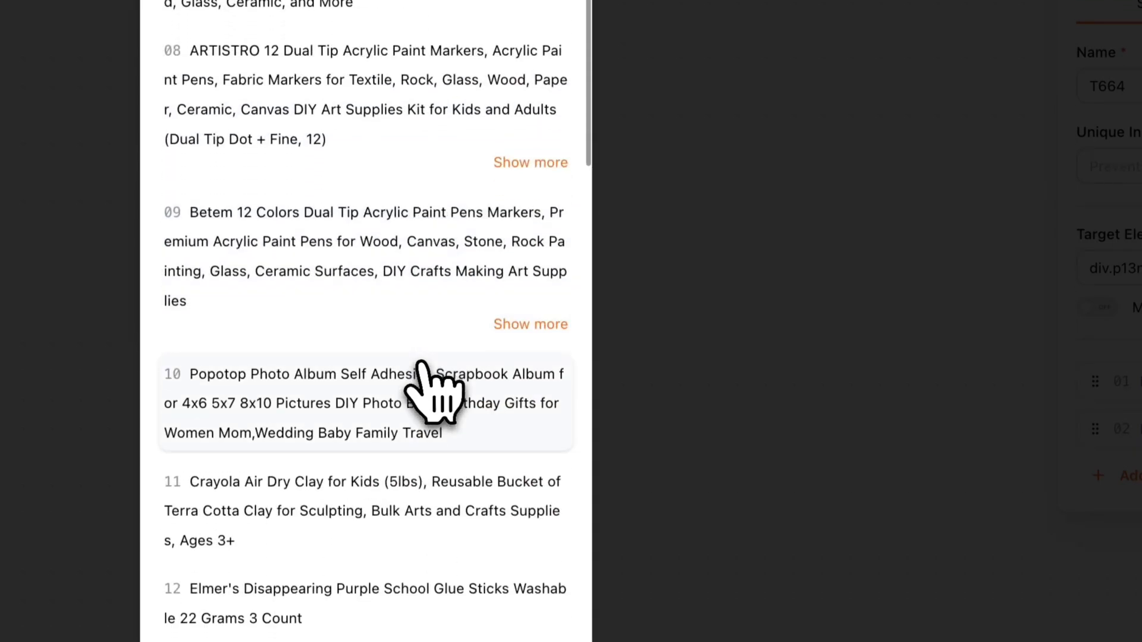
pyautogui.scroll(13, 432, 396)
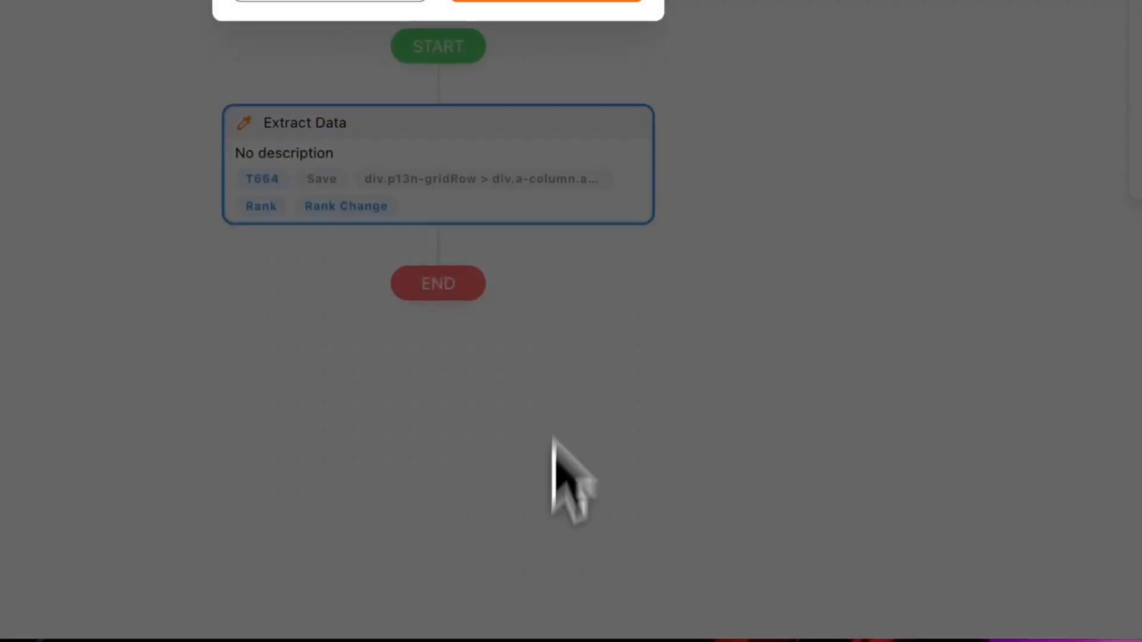
pyautogui.click(556, 263)
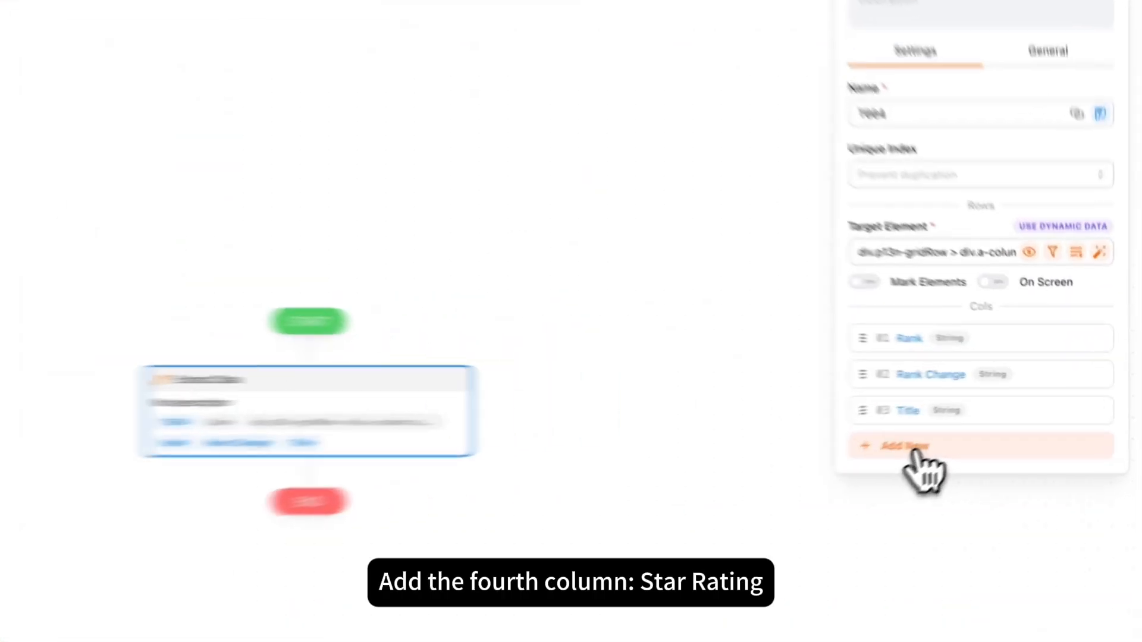
# - Create a String column named Star Rating and target the star icons of the #2 product
pyautogui.click(977, 420)
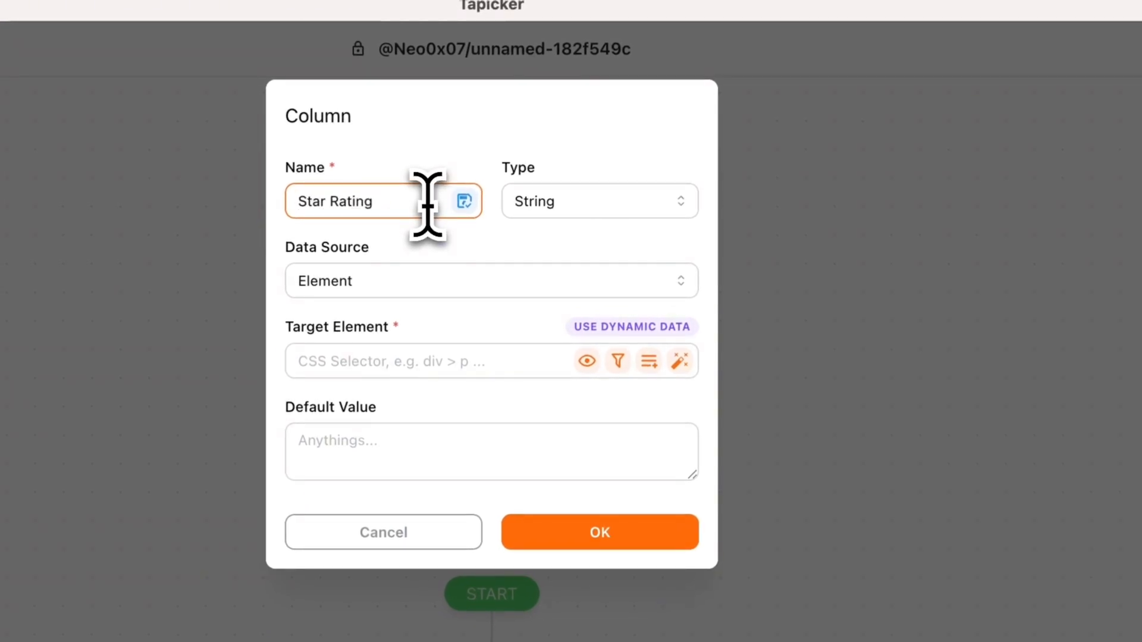
pyautogui.click(679, 362)
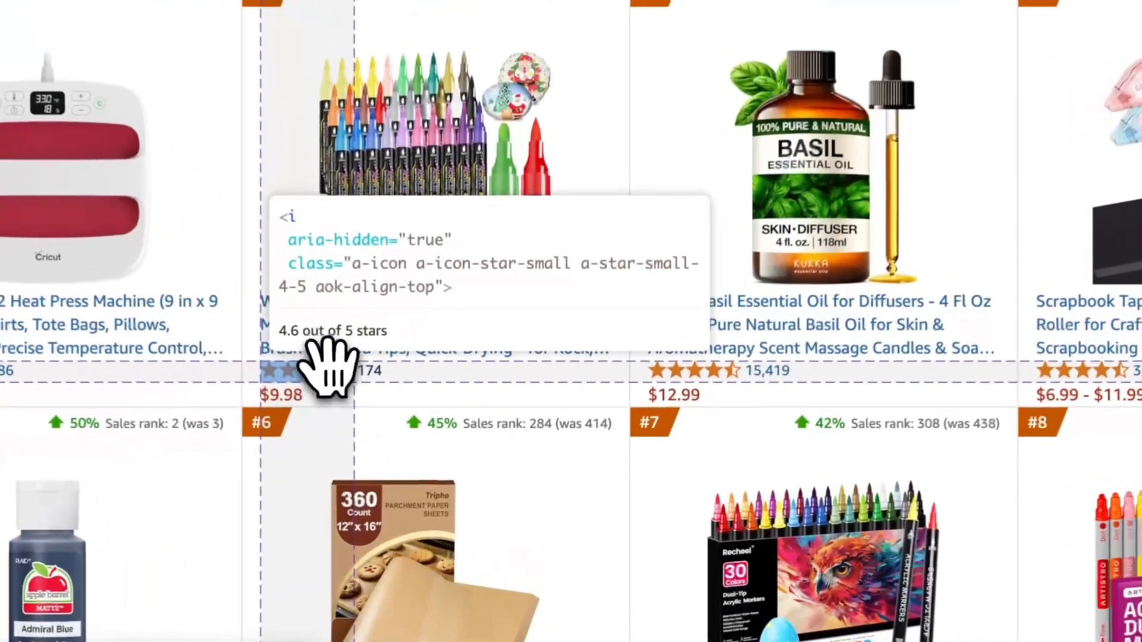
pyautogui.click(326, 358)
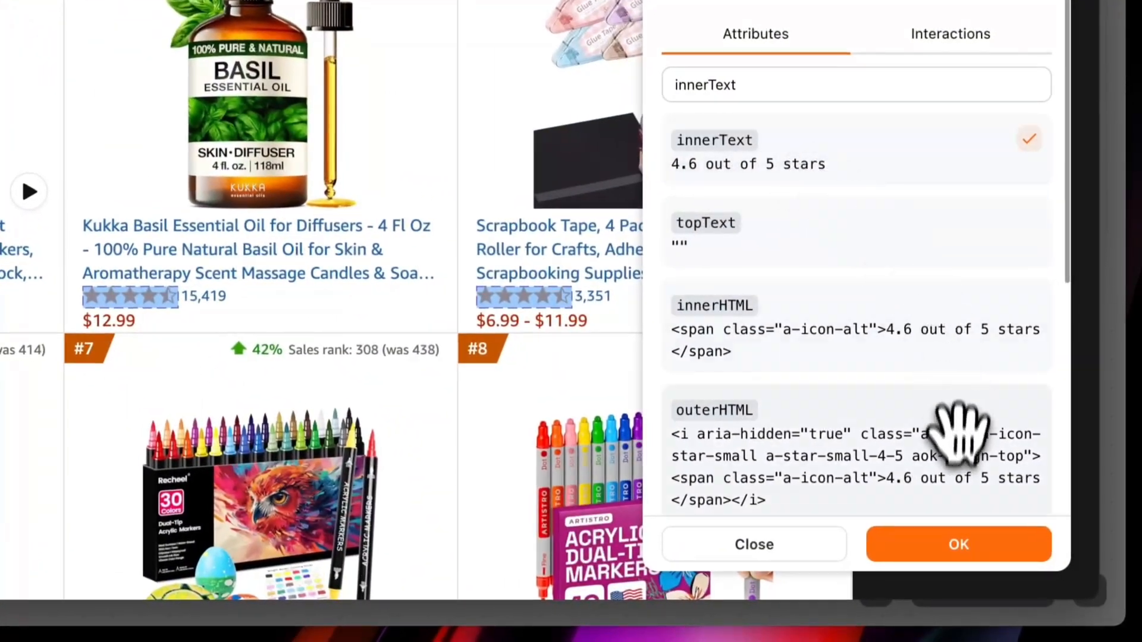
pyautogui.click(959, 545)
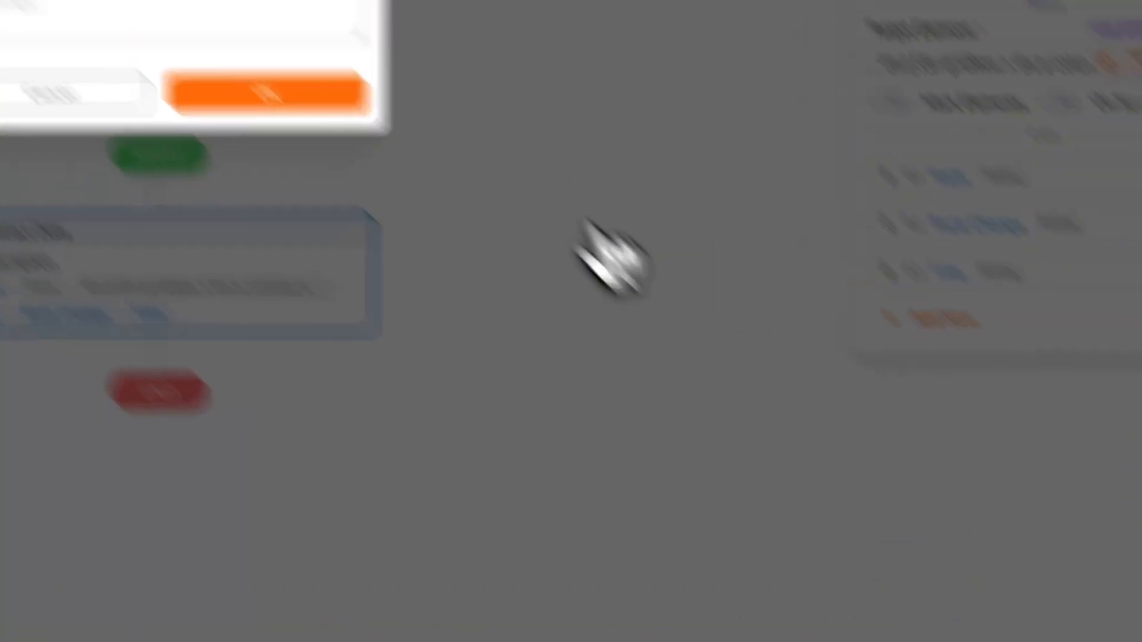
# - Preview the Star Rating values and copy "out of 5 stars" with its leading space from the first entry
pyautogui.click(536, 174)
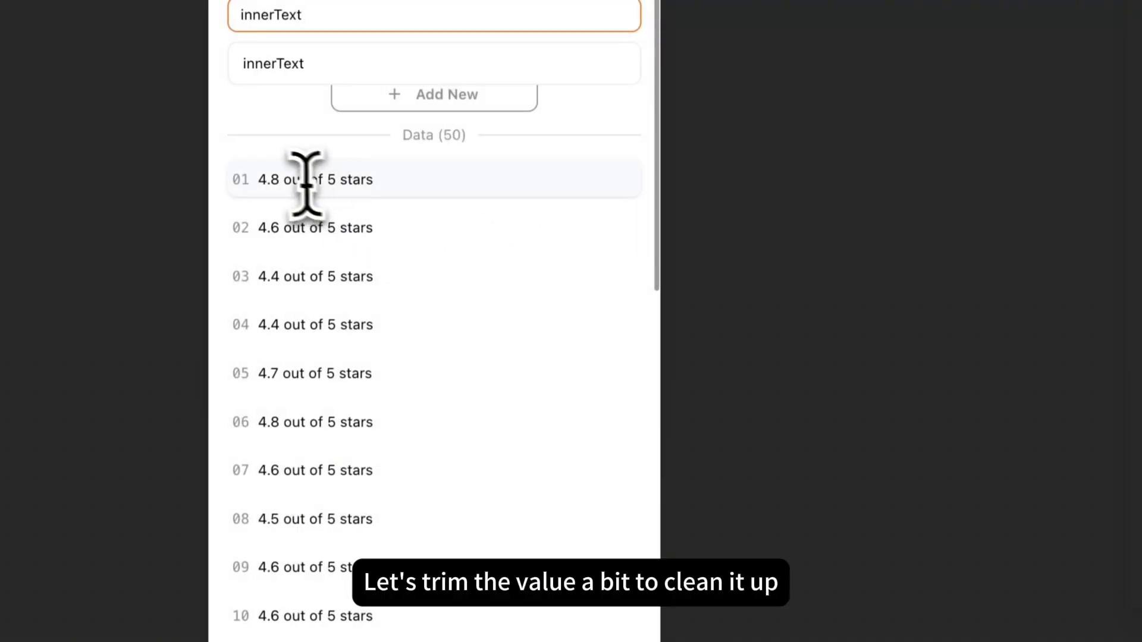
pyautogui.moveTo(278, 179); pyautogui.dragTo(404, 191)
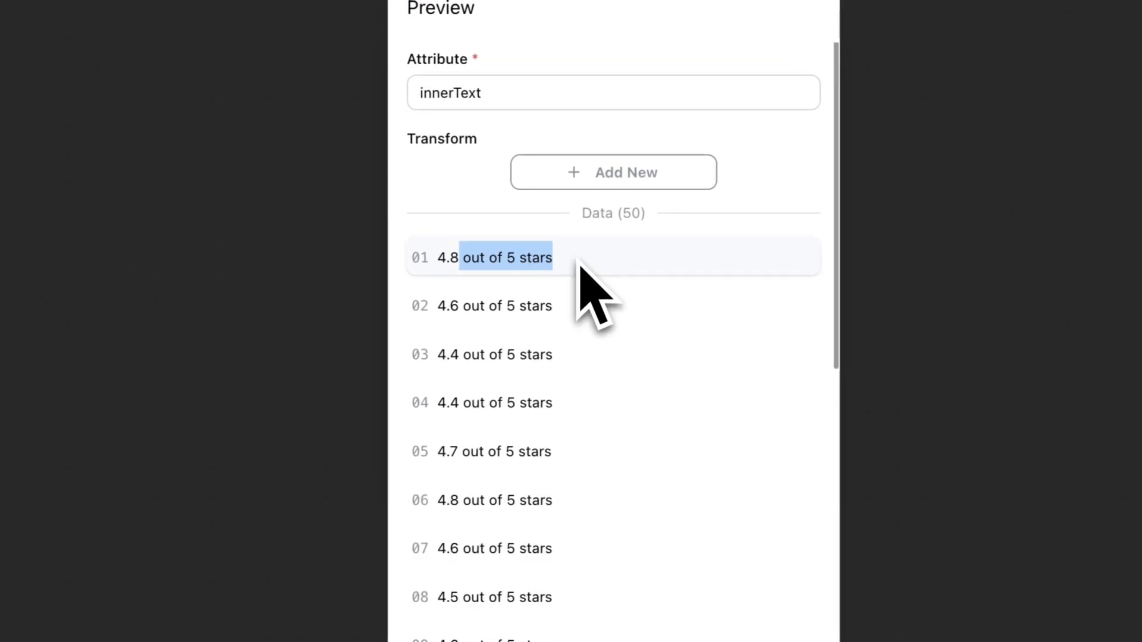
pyautogui.rightClick(489, 256)
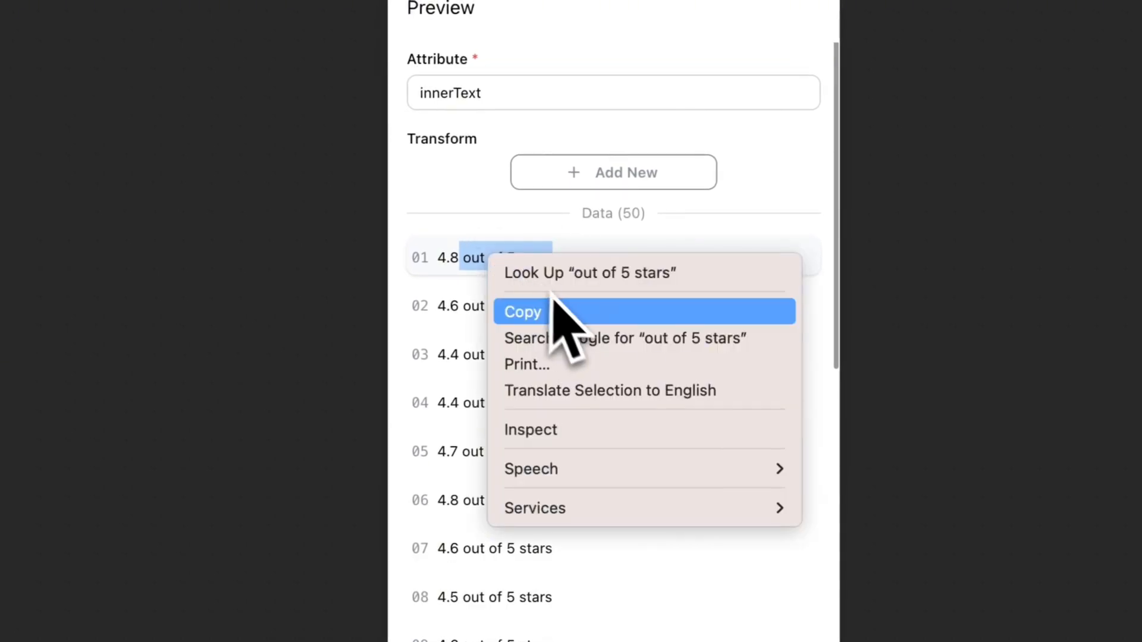
pyautogui.click(553, 318)
# - Add a Replace transform that swaps the copied " out of 5 stars" pattern for an empty replacement, and save the Star Rating column
pyautogui.click(618, 174)
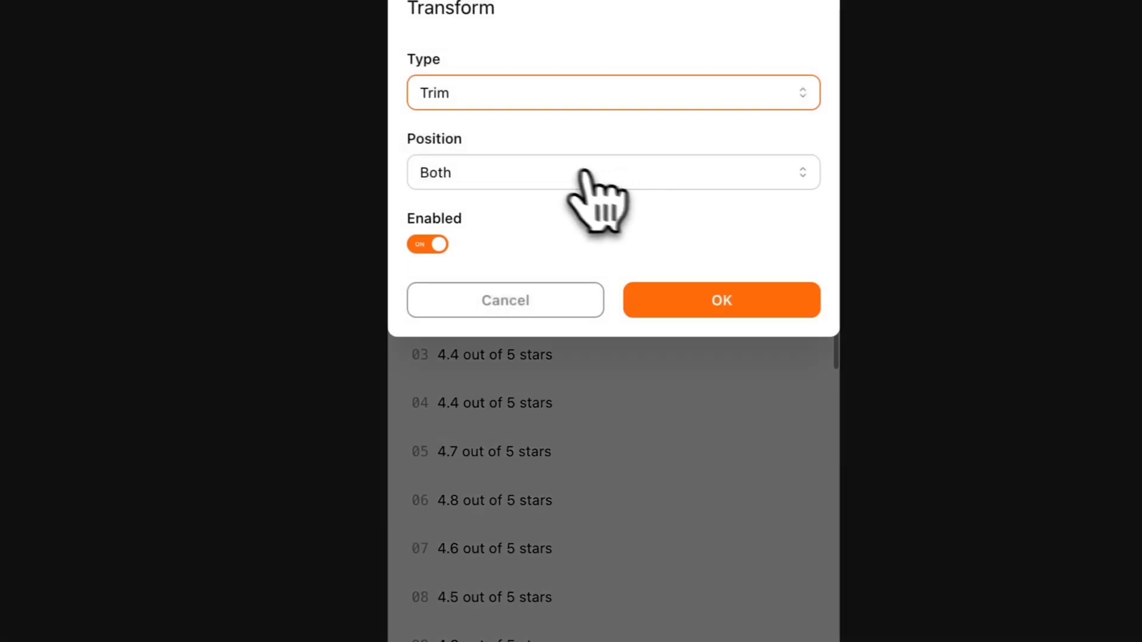
pyautogui.click(505, 106)
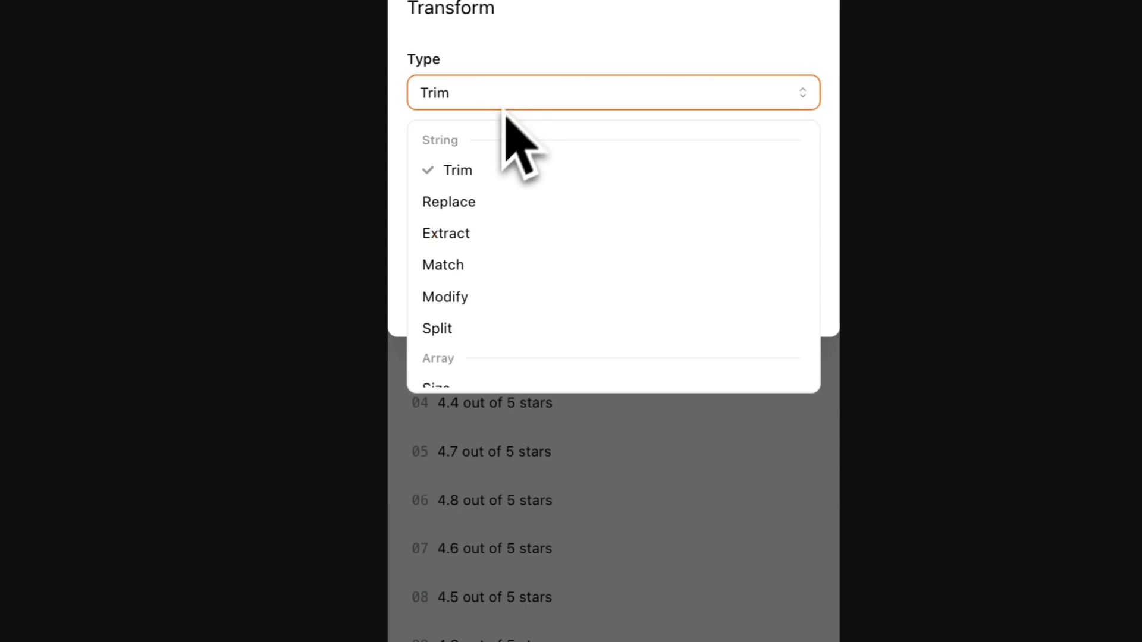
pyautogui.click(467, 203)
pyautogui.click(481, 175)
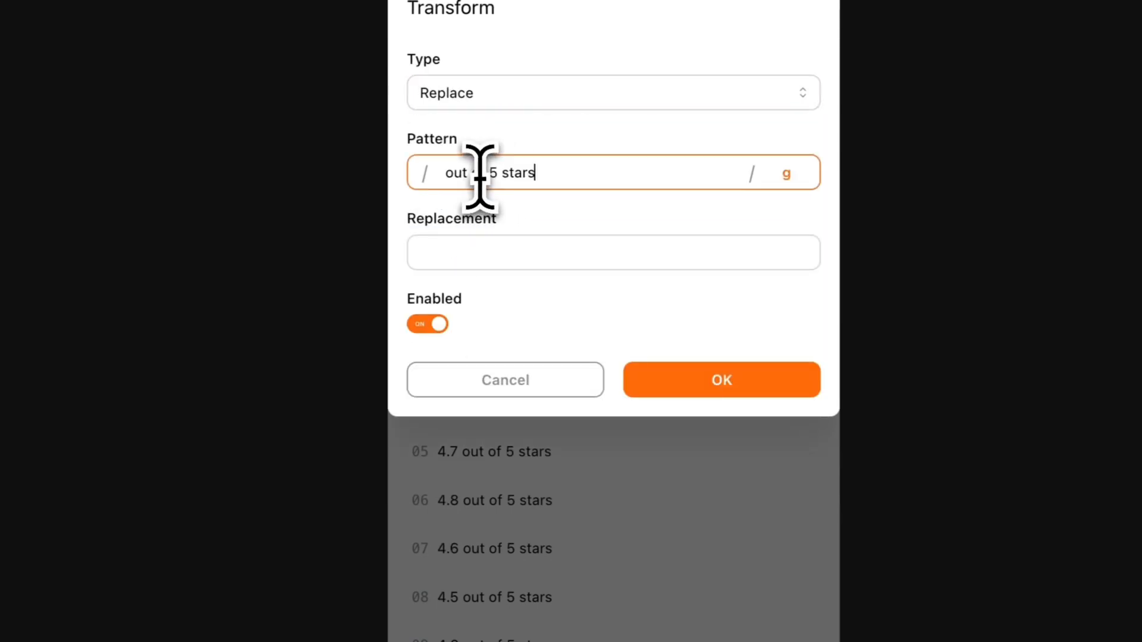
pyautogui.click(725, 386)
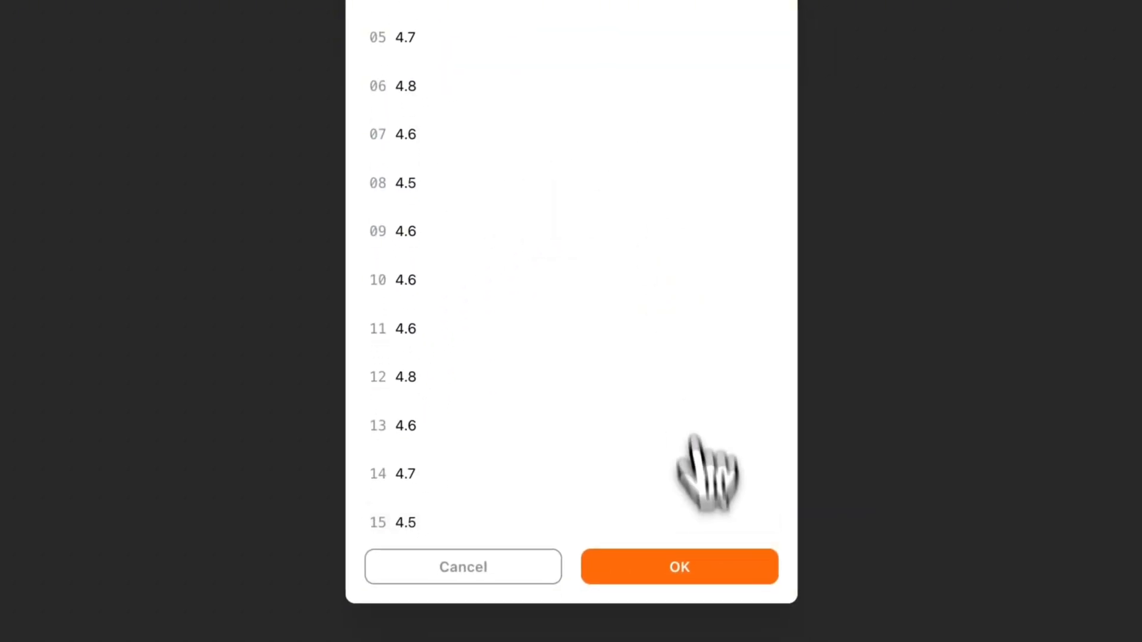
pyautogui.click(570, 550)
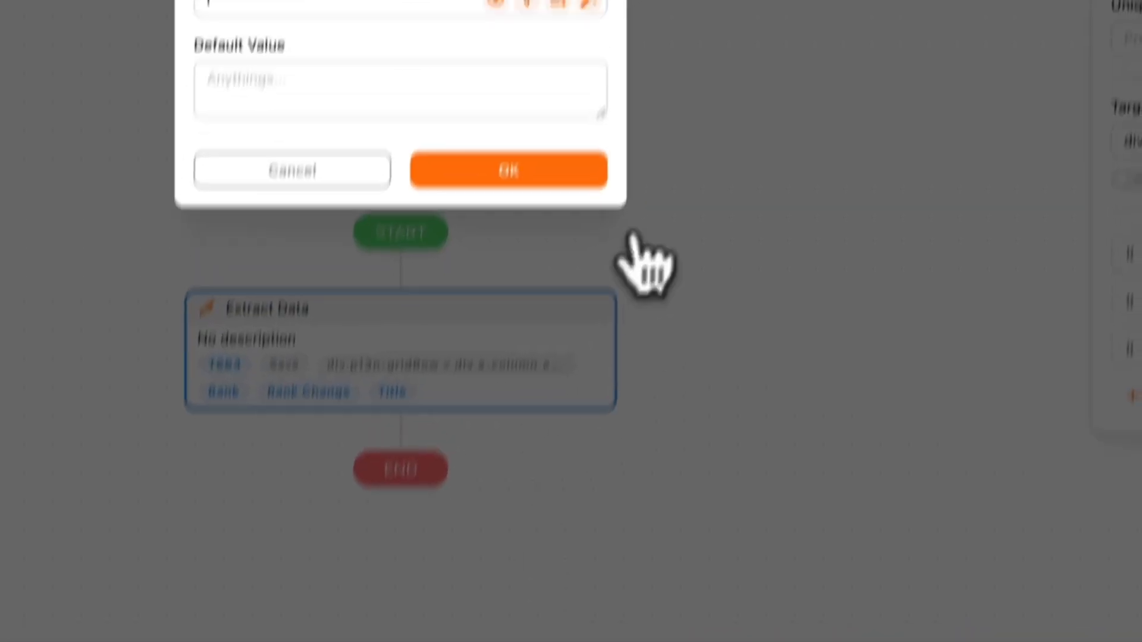
pyautogui.click(507, 271)
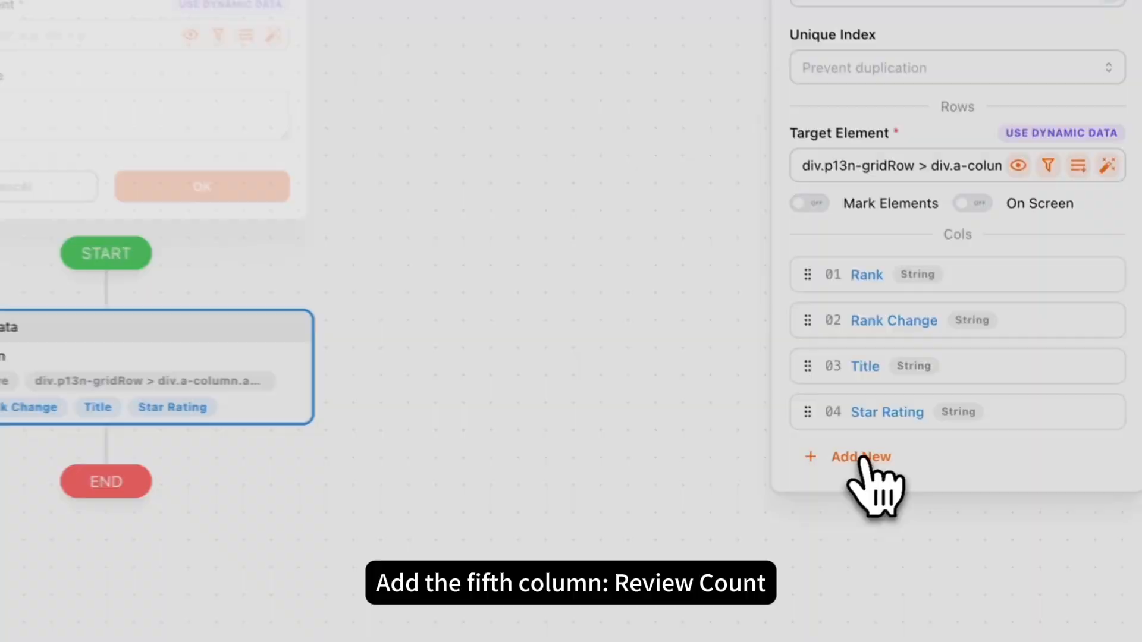
# - Add a String column named Review Count that targets the #2 product's review number, checking its preview before saving
pyautogui.click(929, 451)
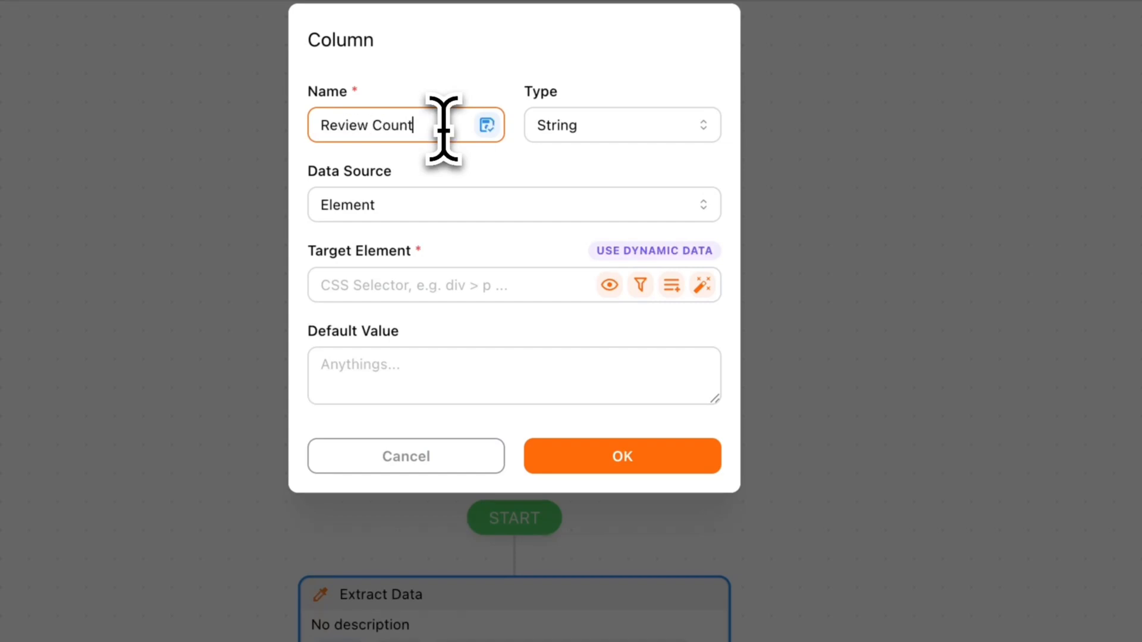
pyautogui.click(704, 285)
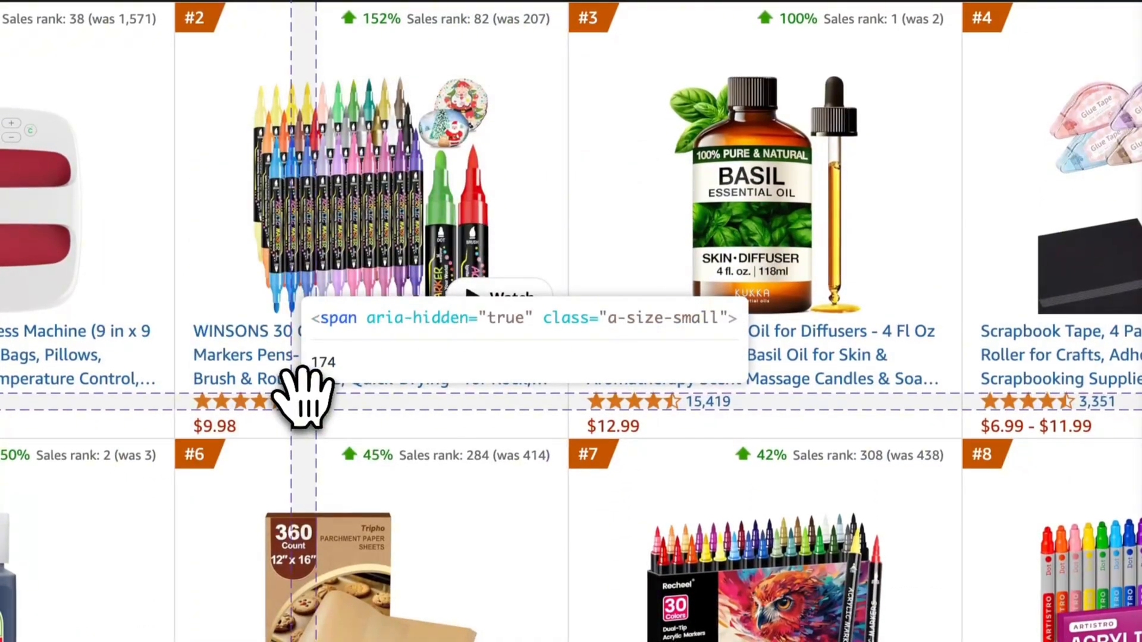
pyautogui.click(303, 381)
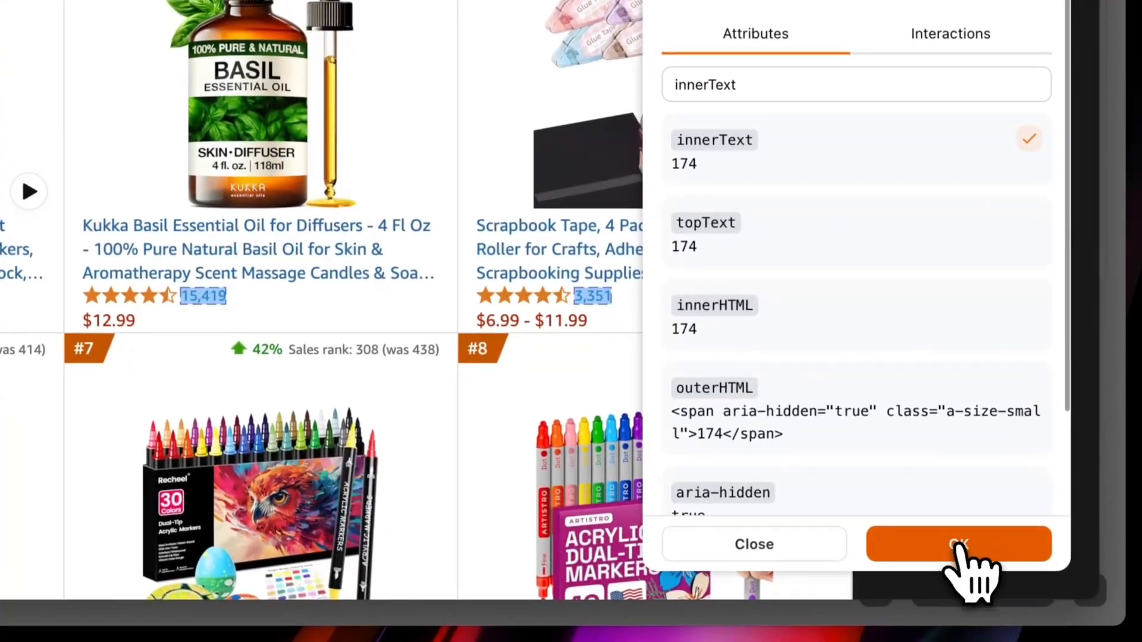
pyautogui.click(959, 543)
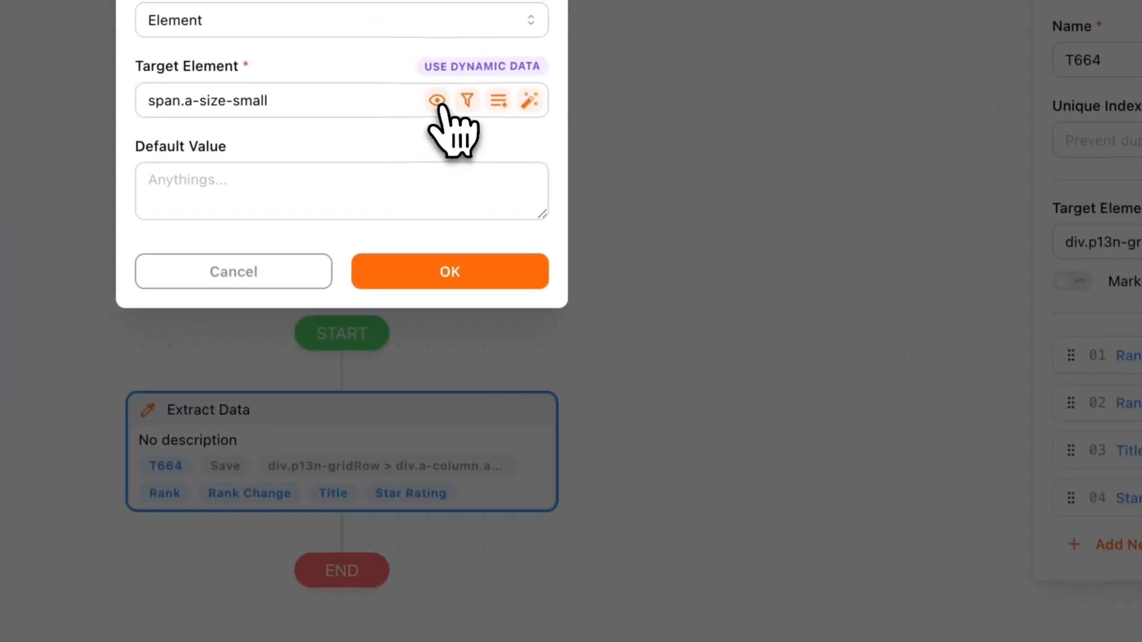
pyautogui.click(424, 88)
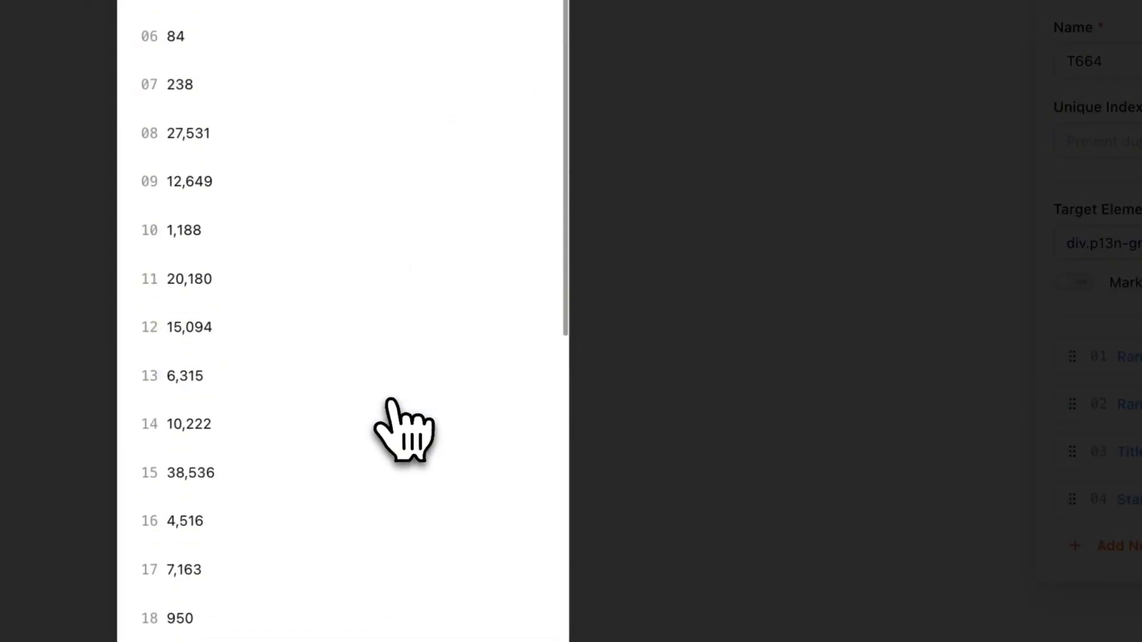
pyautogui.click(538, 532)
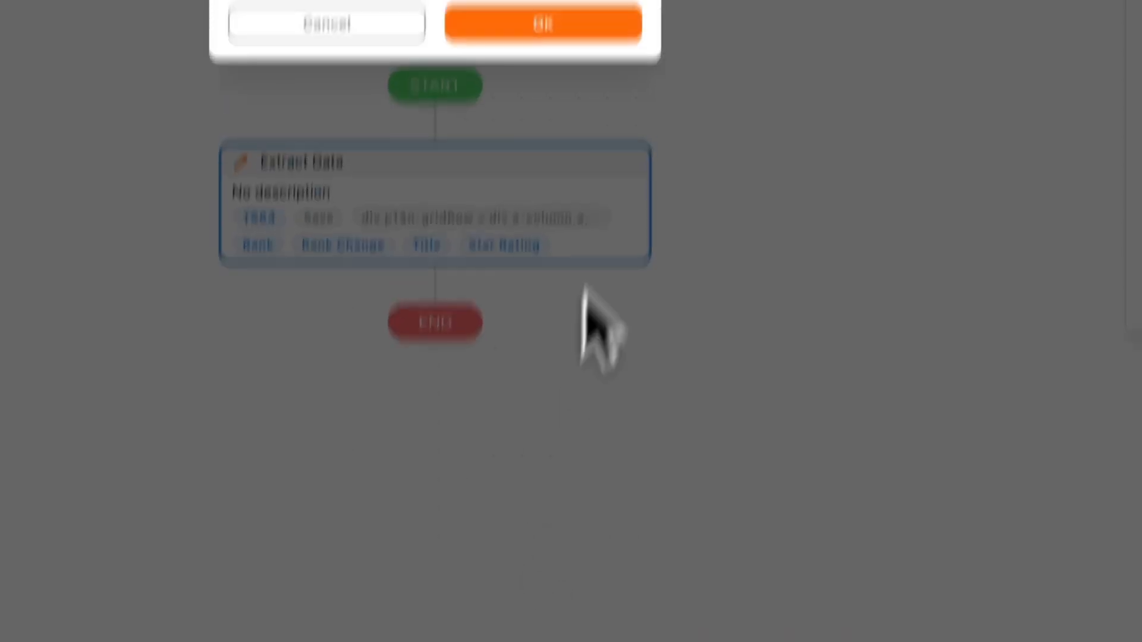
pyautogui.click(541, 30)
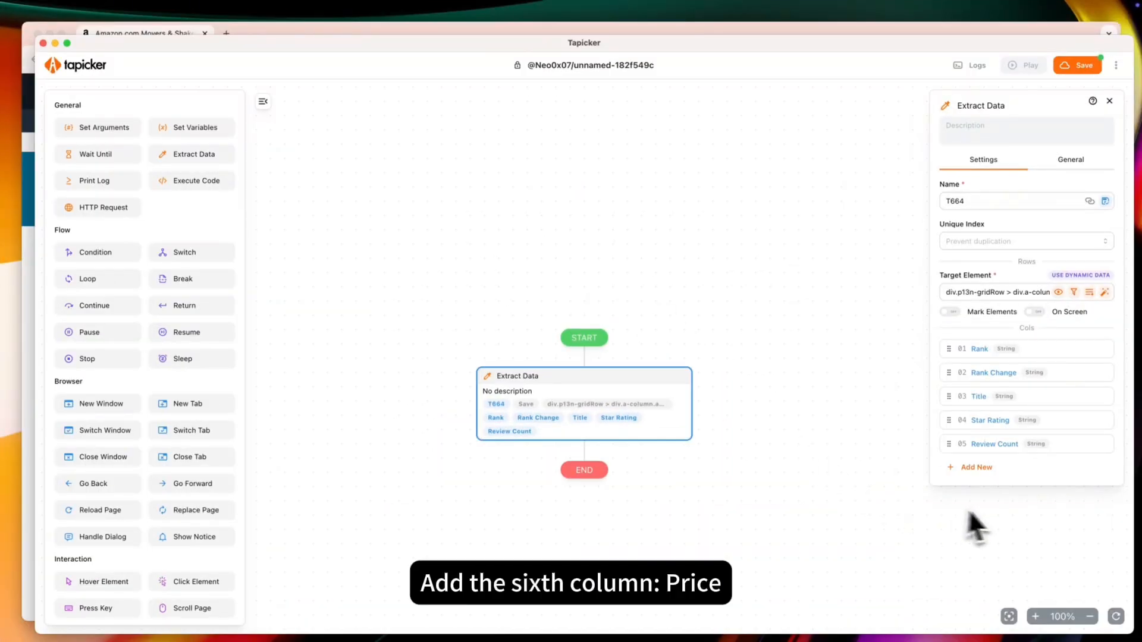
# - Add a String column named Price that targets the first product's full price range, checking its preview before saving
pyautogui.click(963, 456)
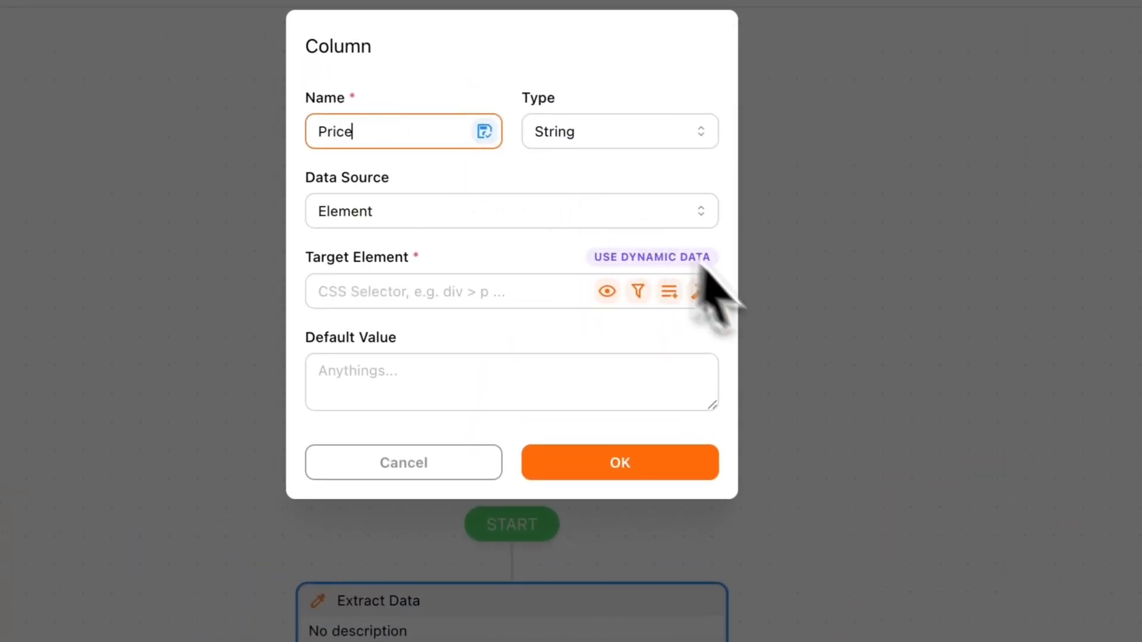
pyautogui.click(701, 291)
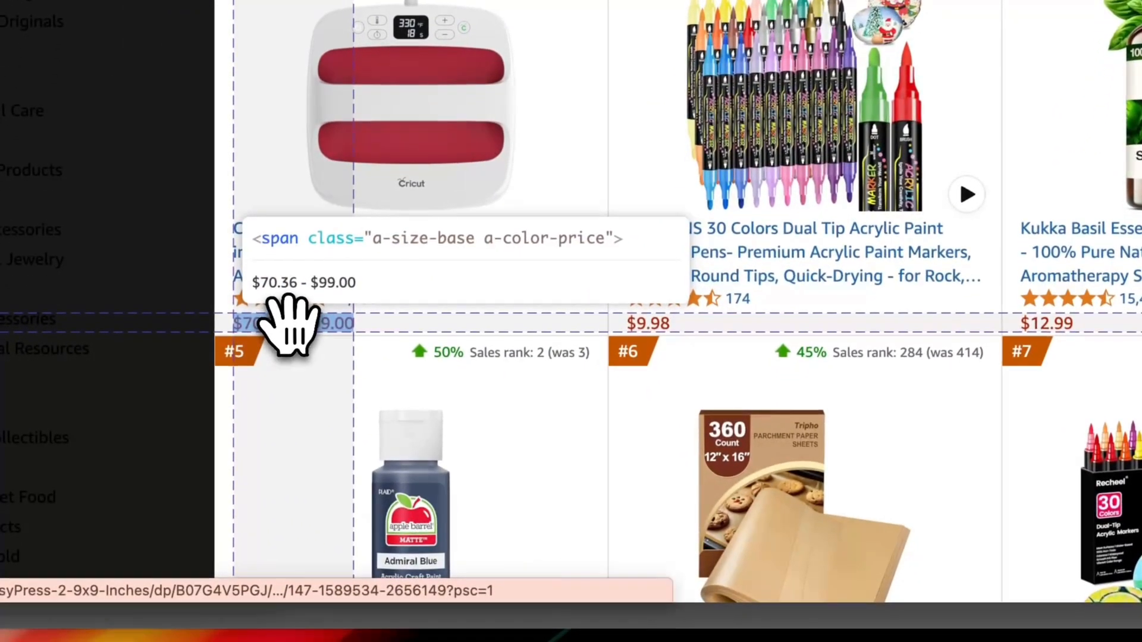
pyautogui.click(287, 378)
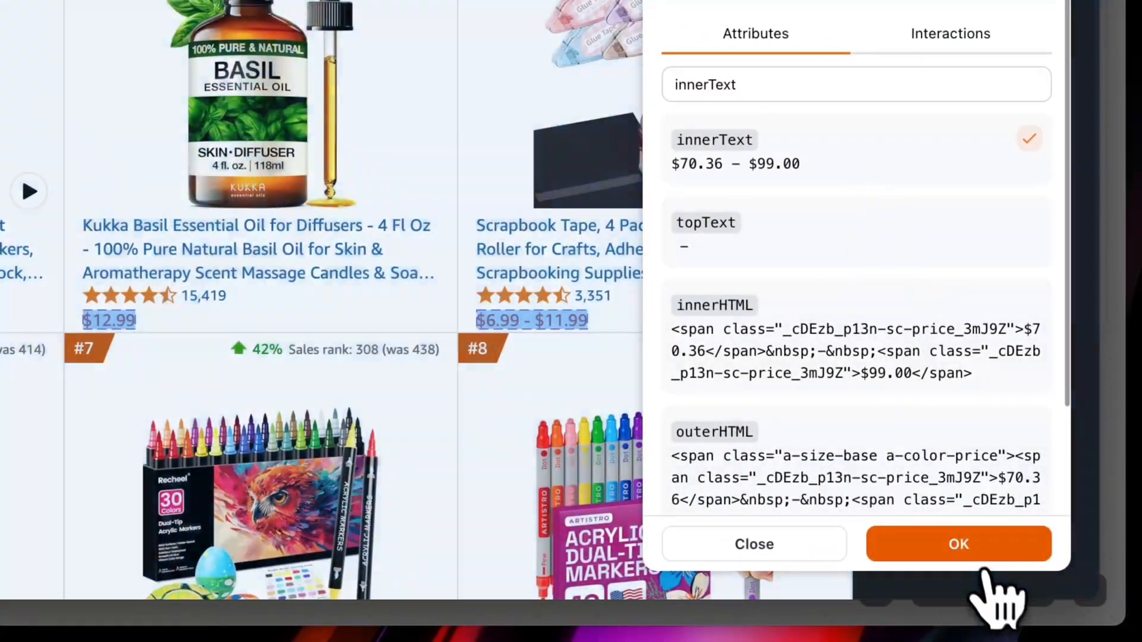
pyautogui.click(966, 555)
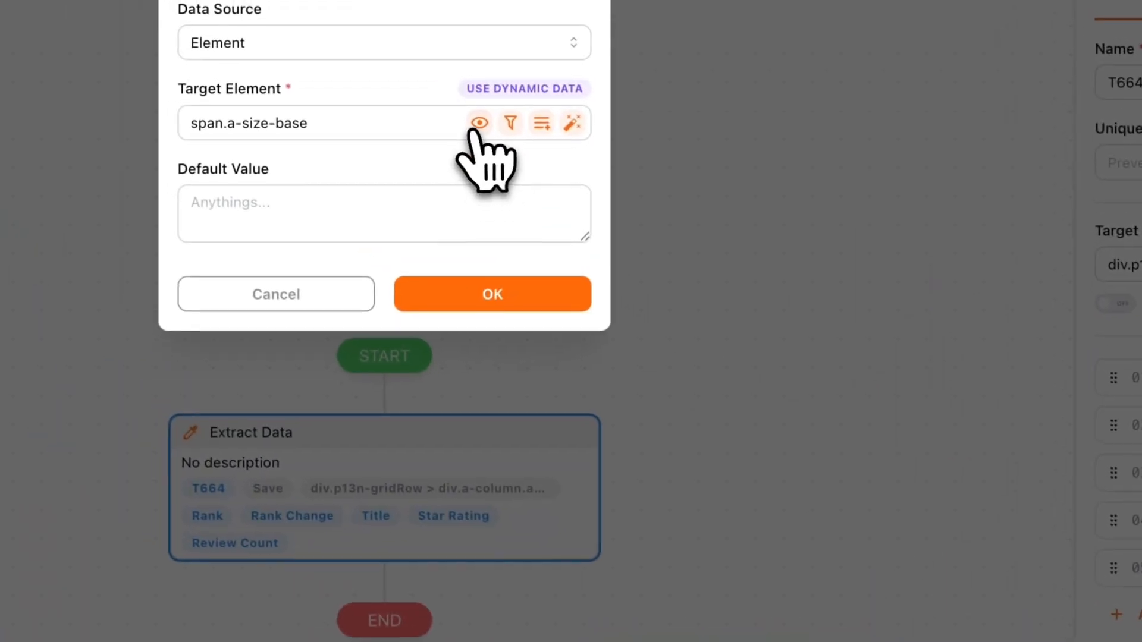
pyautogui.click(480, 125)
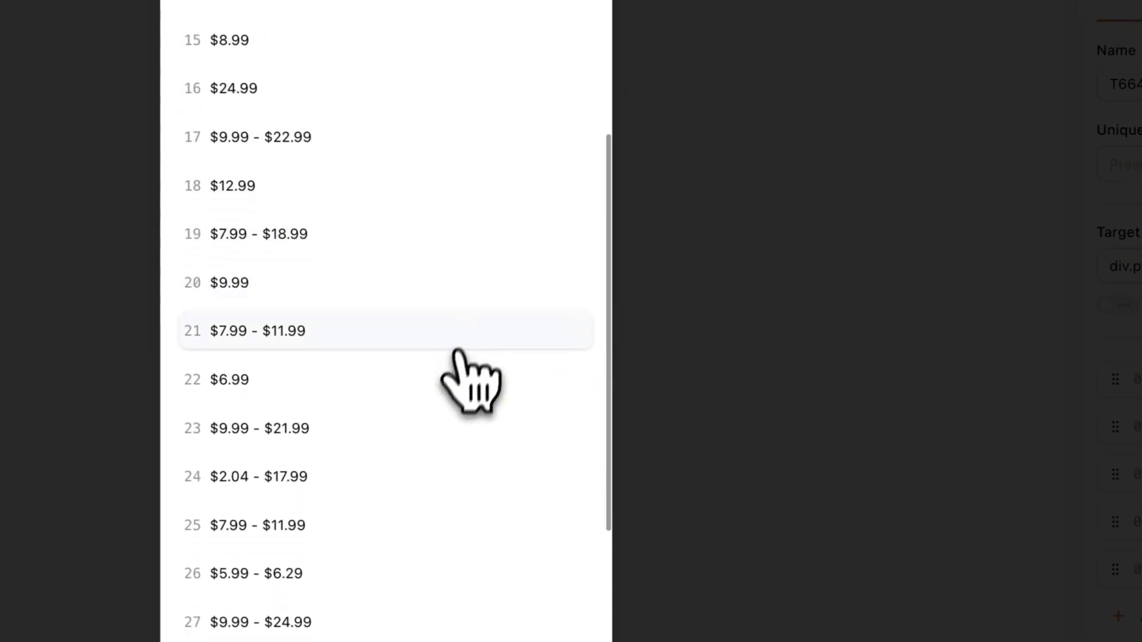
pyautogui.click(526, 568)
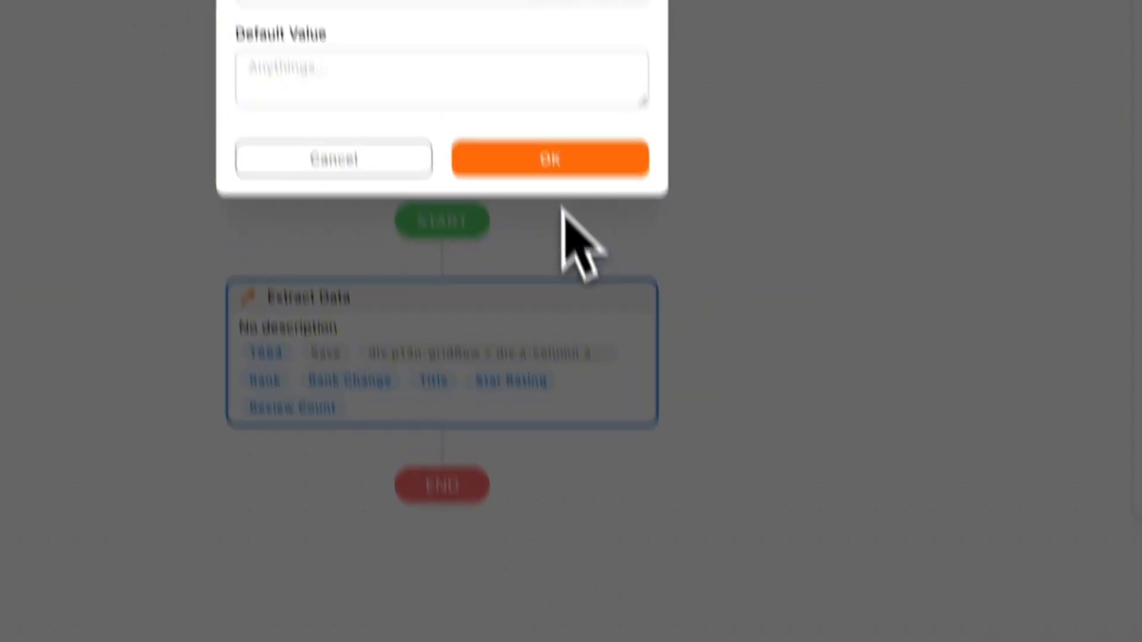
pyautogui.click(565, 266)
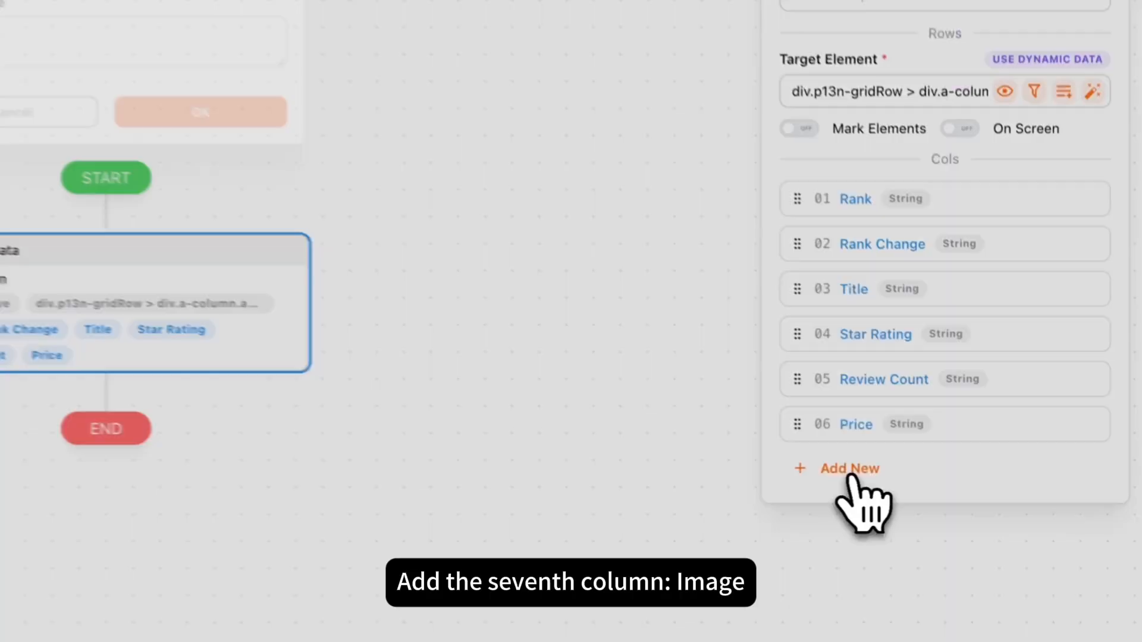
# - Add a String column named Image that targets the #2 product's picture and extracts its src attribute
pyautogui.click(849, 469)
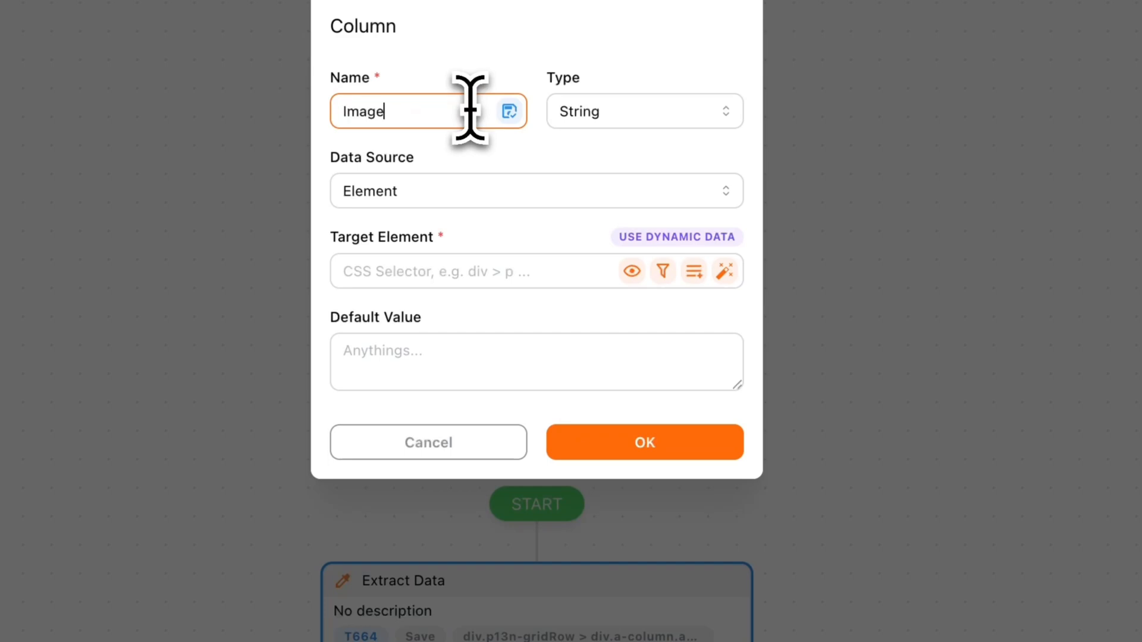
pyautogui.click(725, 271)
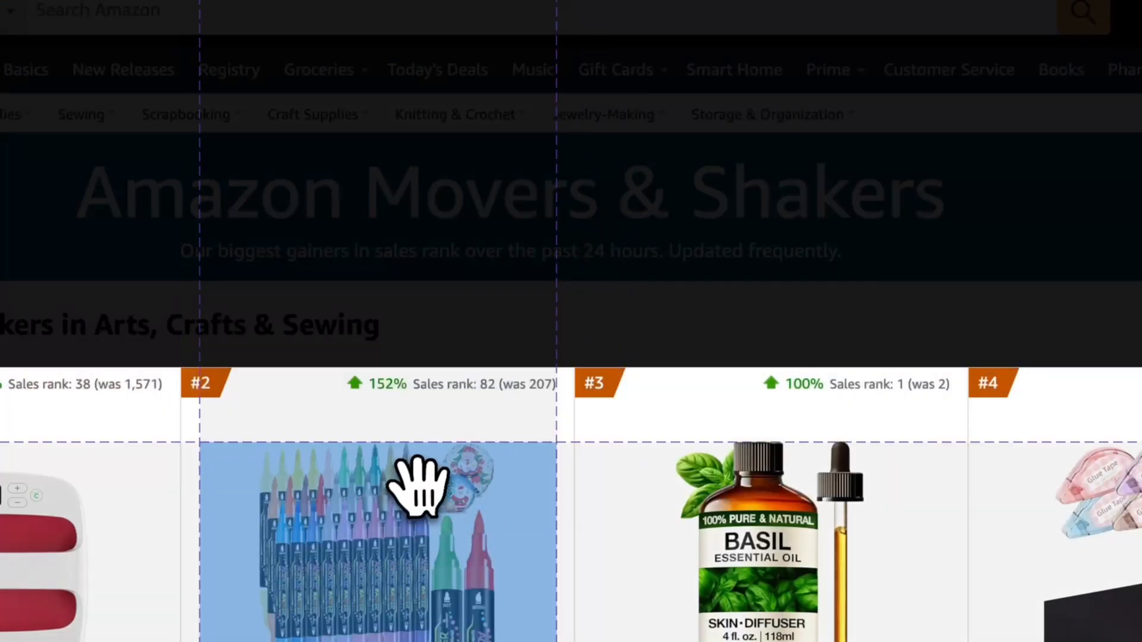
pyautogui.click(416, 469)
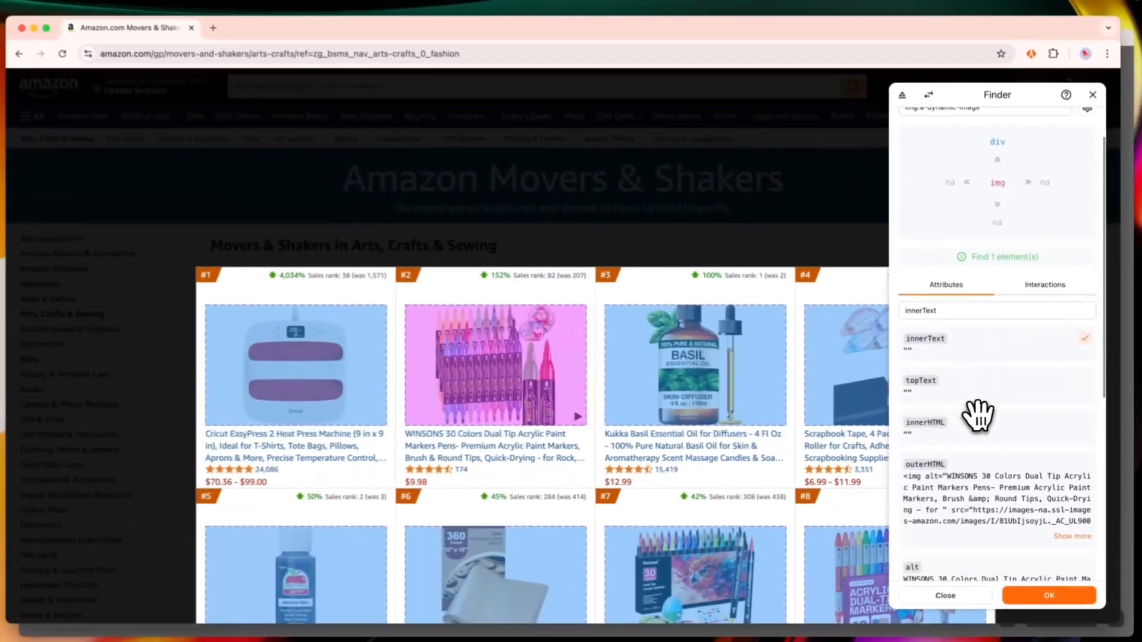
pyautogui.scroll(-5, 981, 345)
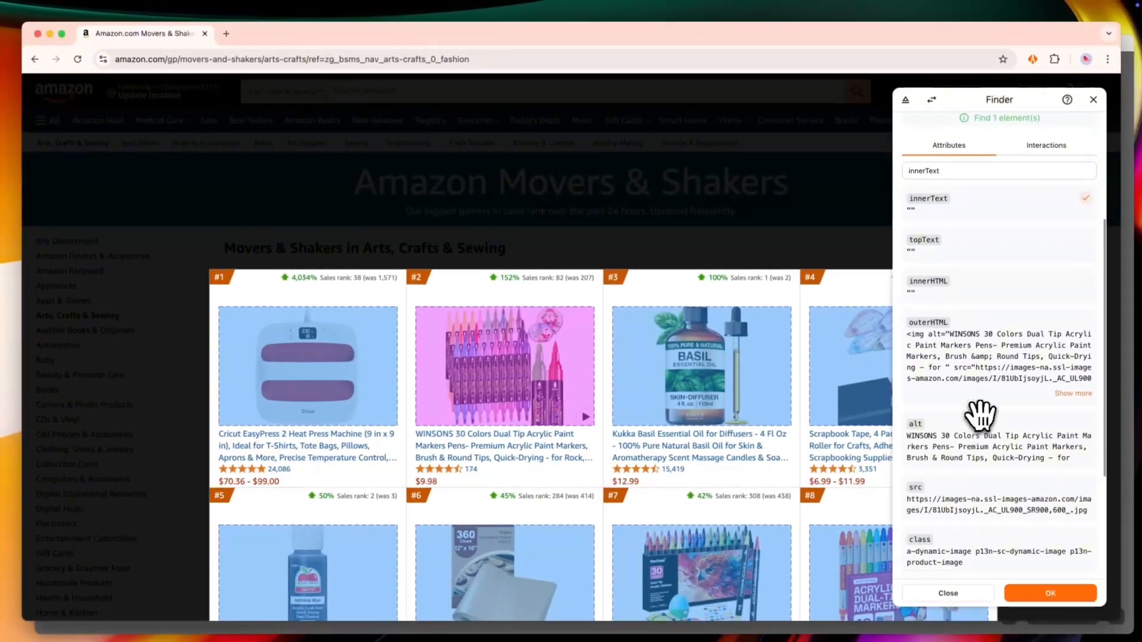
pyautogui.click(979, 414)
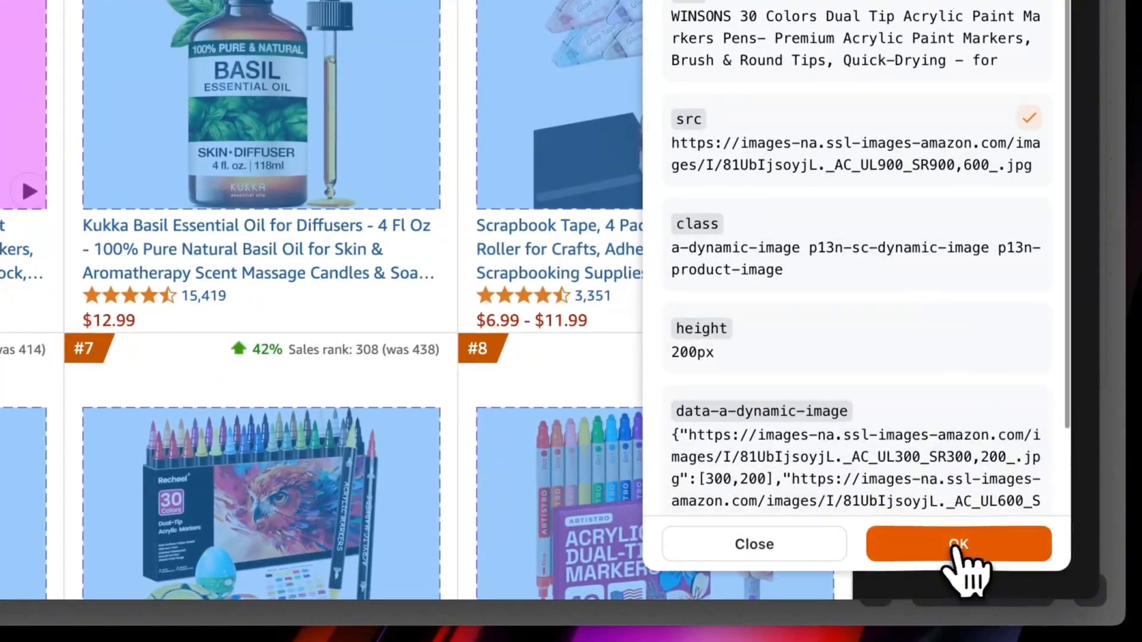
pyautogui.click(955, 546)
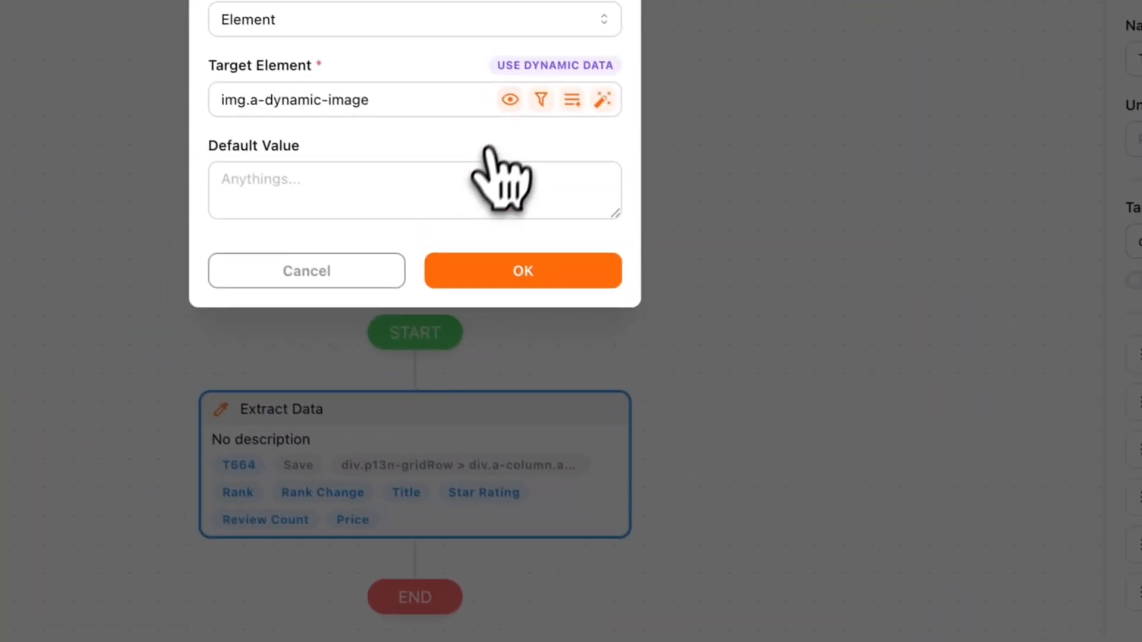
# - Preview the extracted image URLs through the list and save the Image column
pyautogui.click(516, 105)
pyautogui.scroll(-15, 489, 337)
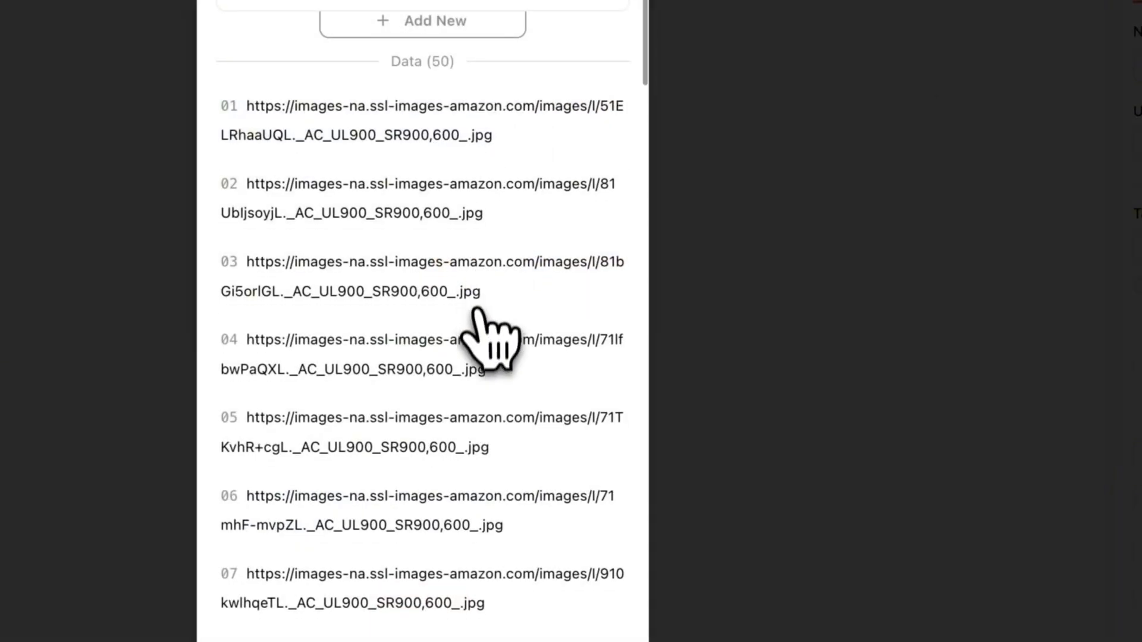
pyautogui.scroll(-8, 478, 324)
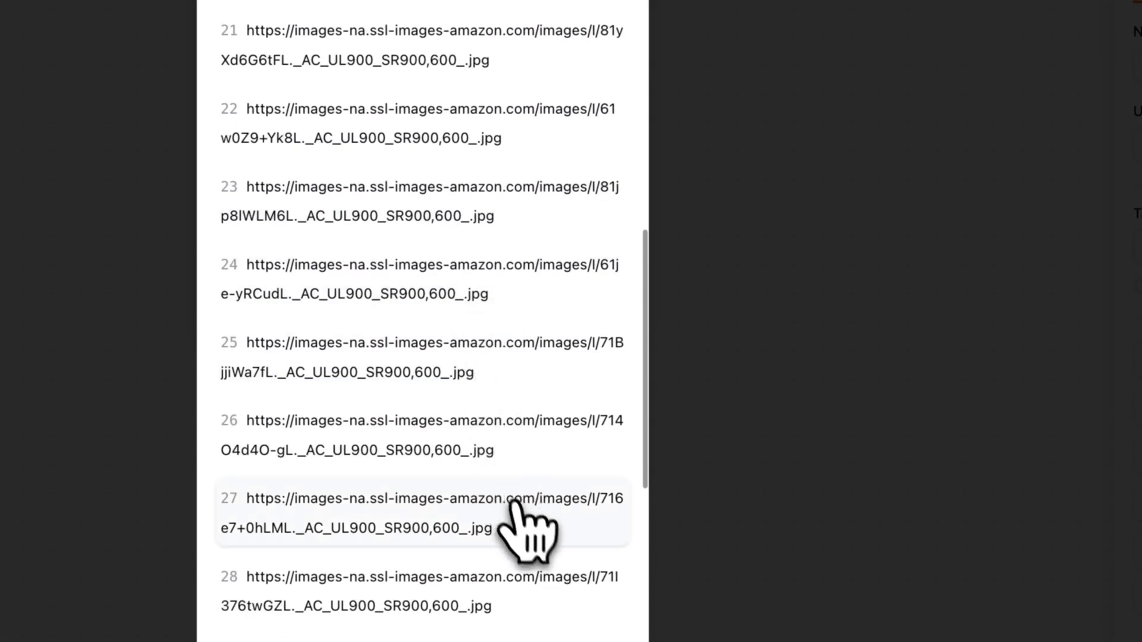
pyautogui.click(568, 534)
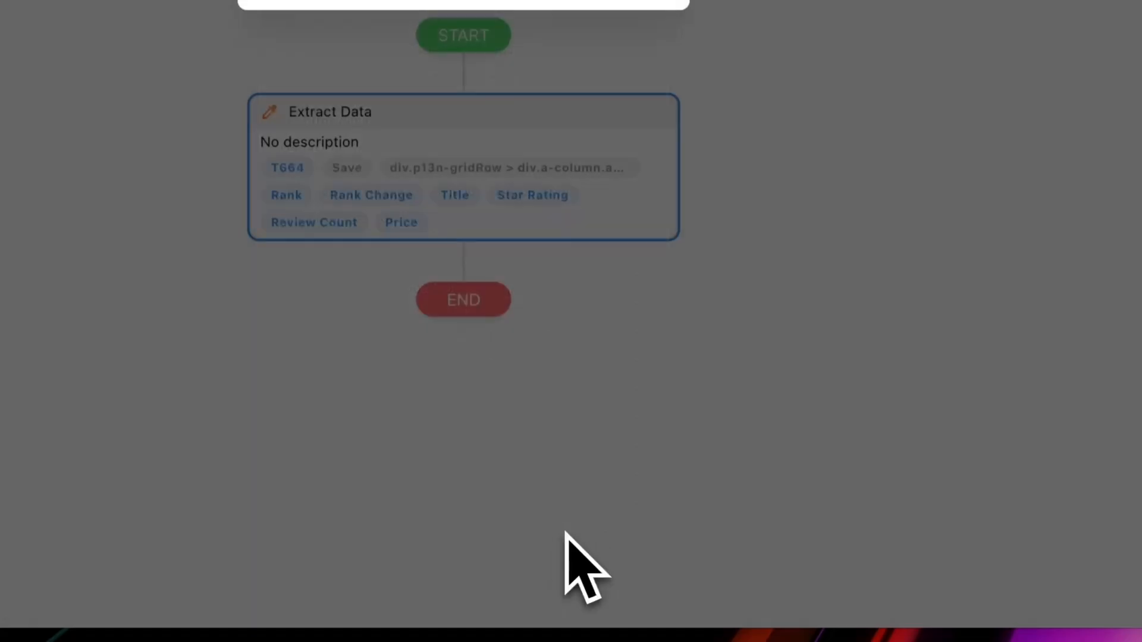
pyautogui.click(580, 274)
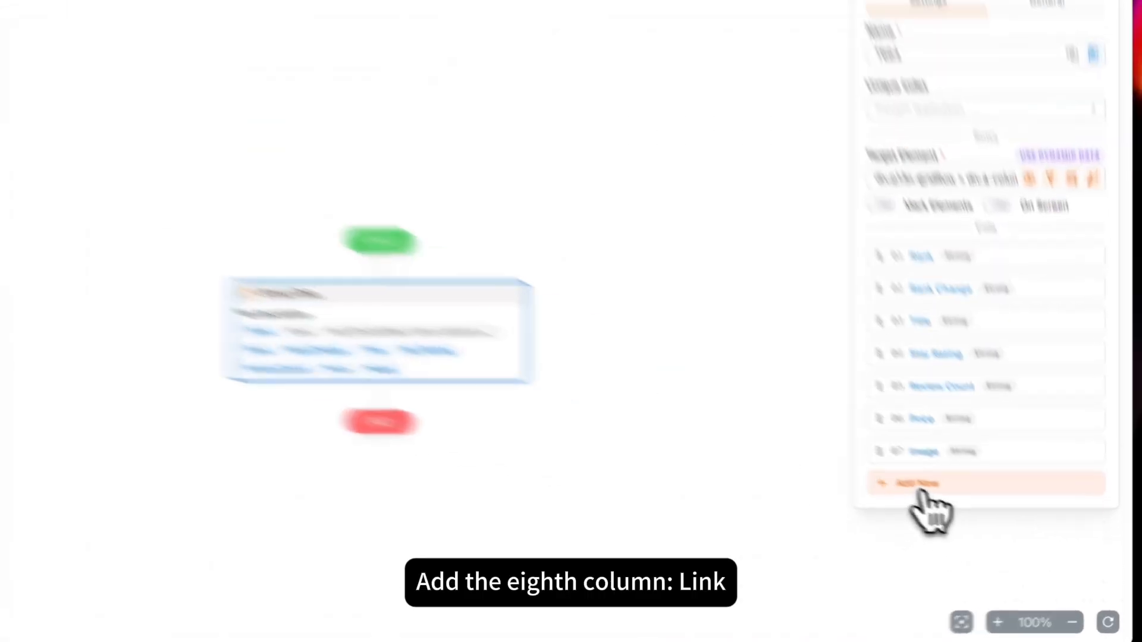
# - Add a String column named Link, targeting the parent a element of the #2 product's title and extracting its href attribute
pyautogui.click(976, 515)
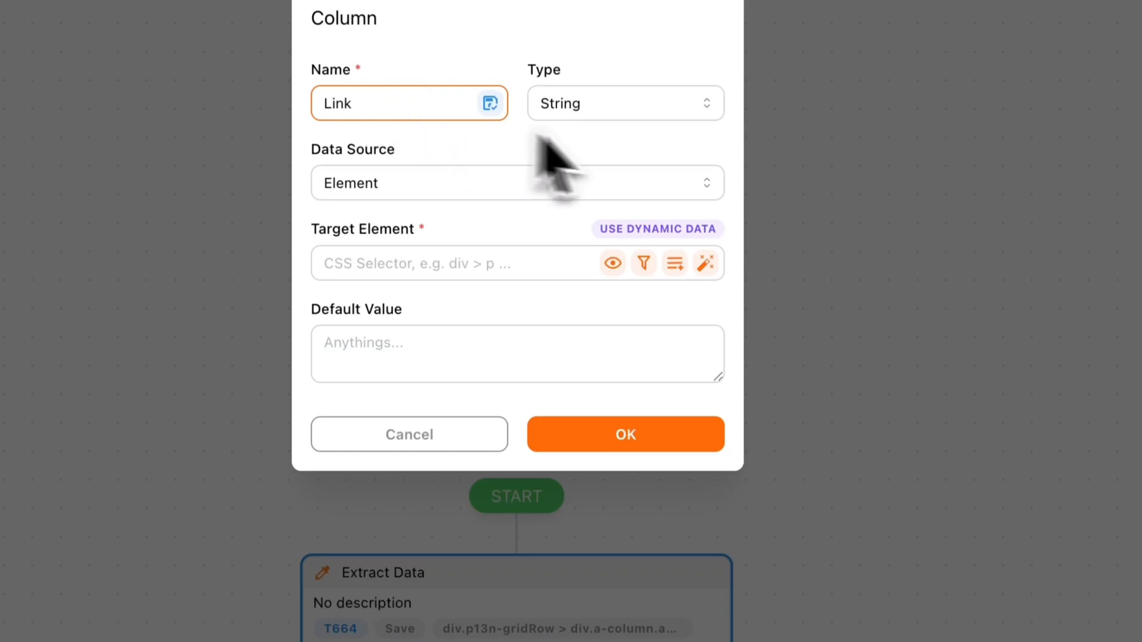
pyautogui.click(707, 264)
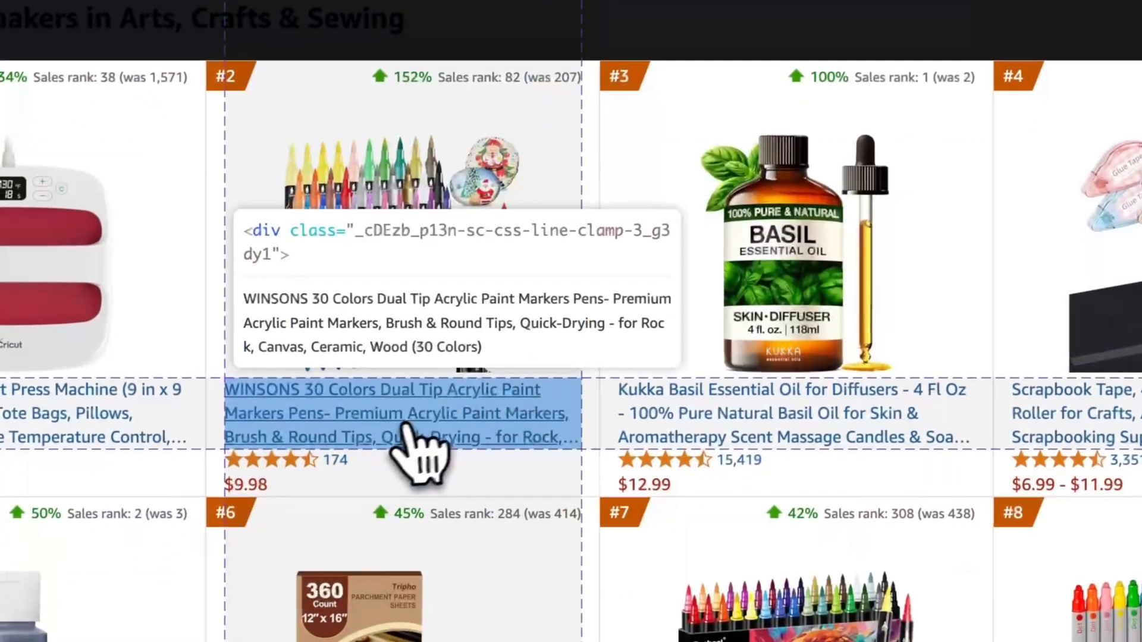
pyautogui.click(393, 425)
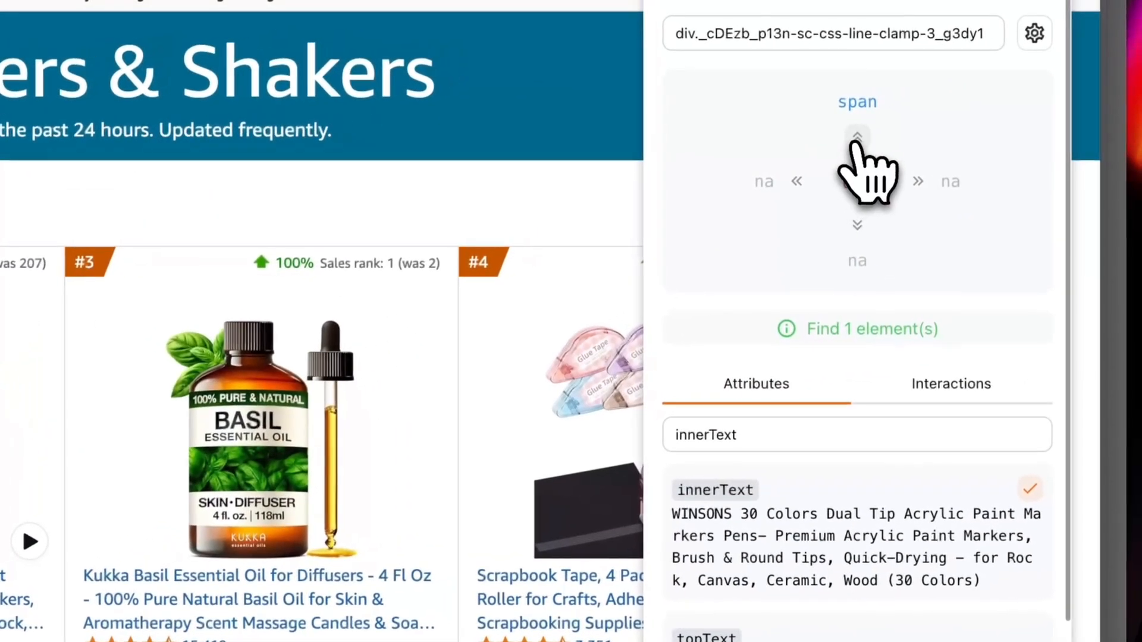
pyautogui.click(864, 133)
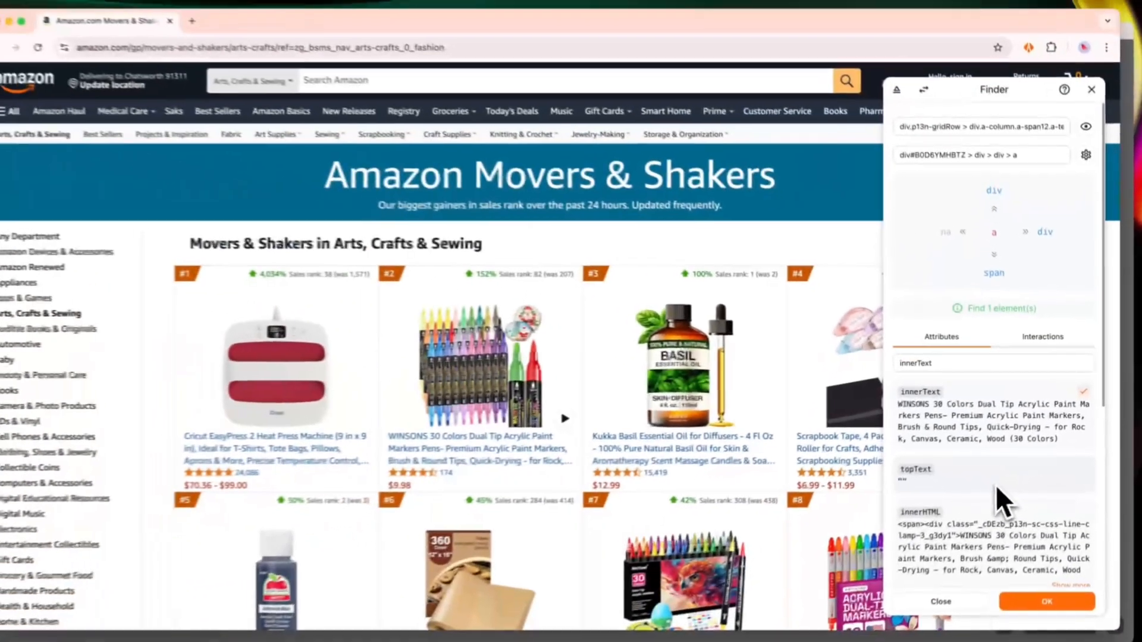
pyautogui.scroll(-2, 996, 484)
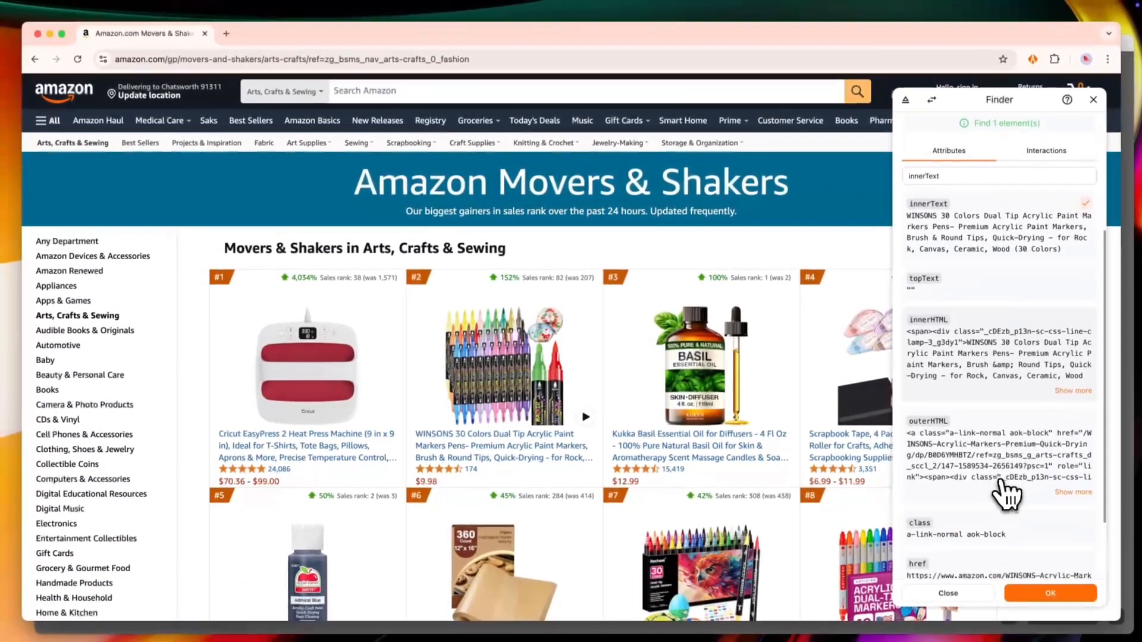
pyautogui.scroll(-4, 1005, 493)
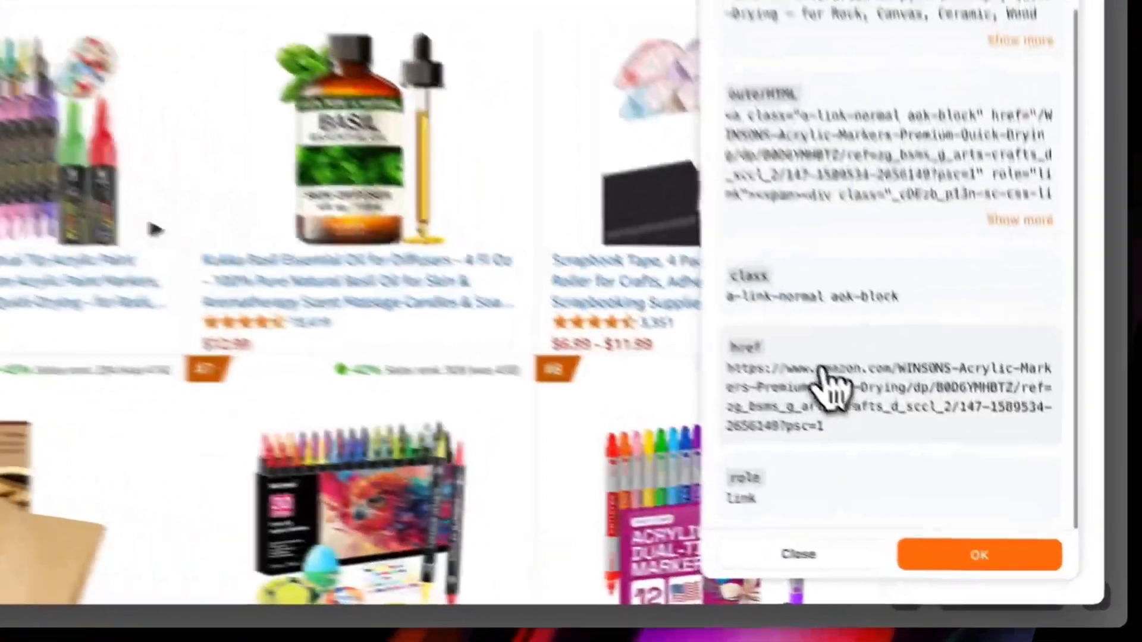
pyautogui.click(969, 498)
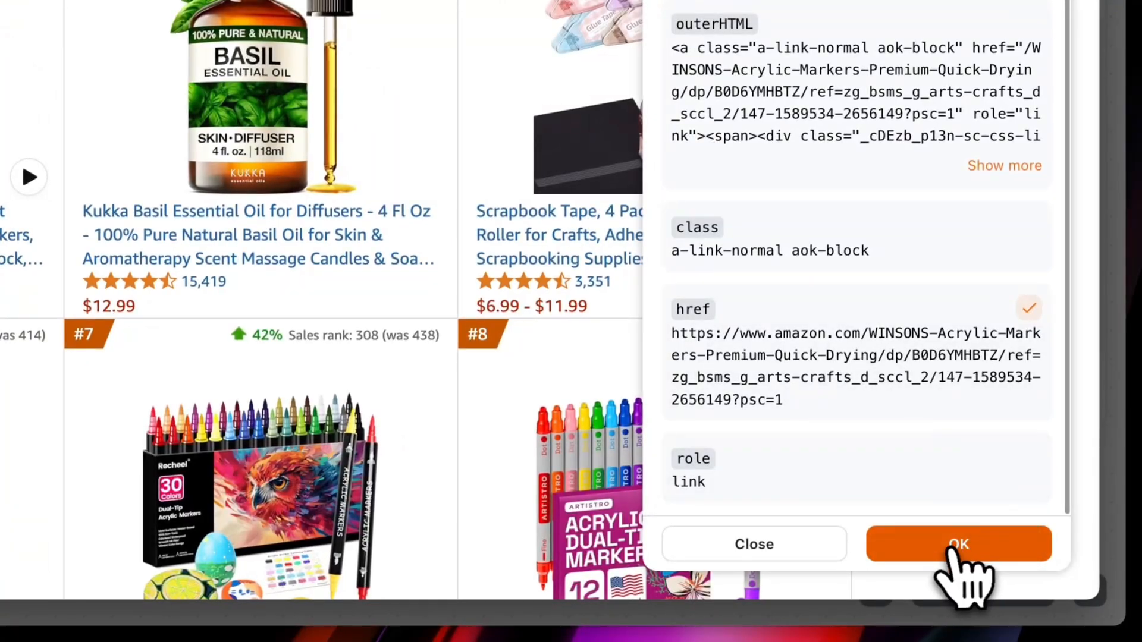
pyautogui.click(951, 544)
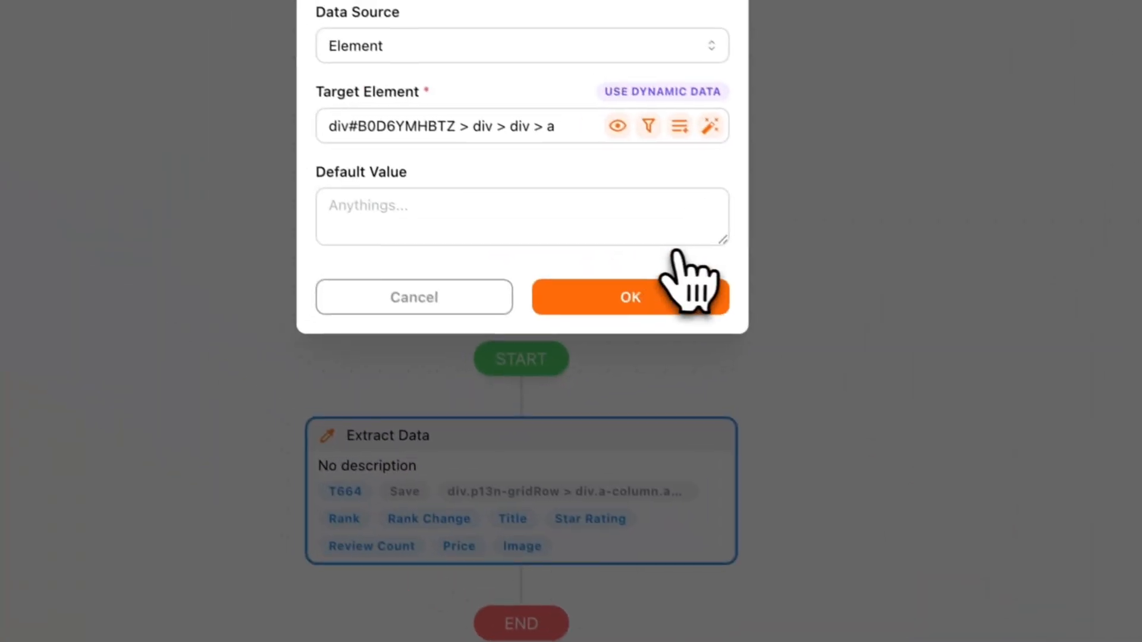
# - Preview the Link values and reselect the target with Enable ID turned off in the selector settings
pyautogui.click(627, 133)
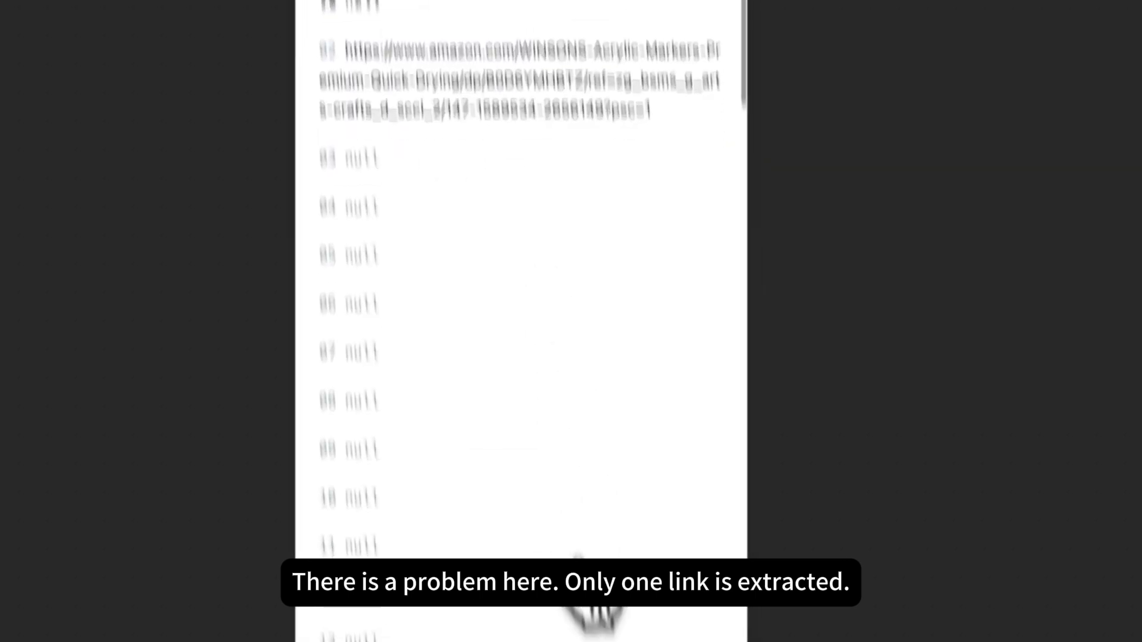
pyautogui.click(601, 555)
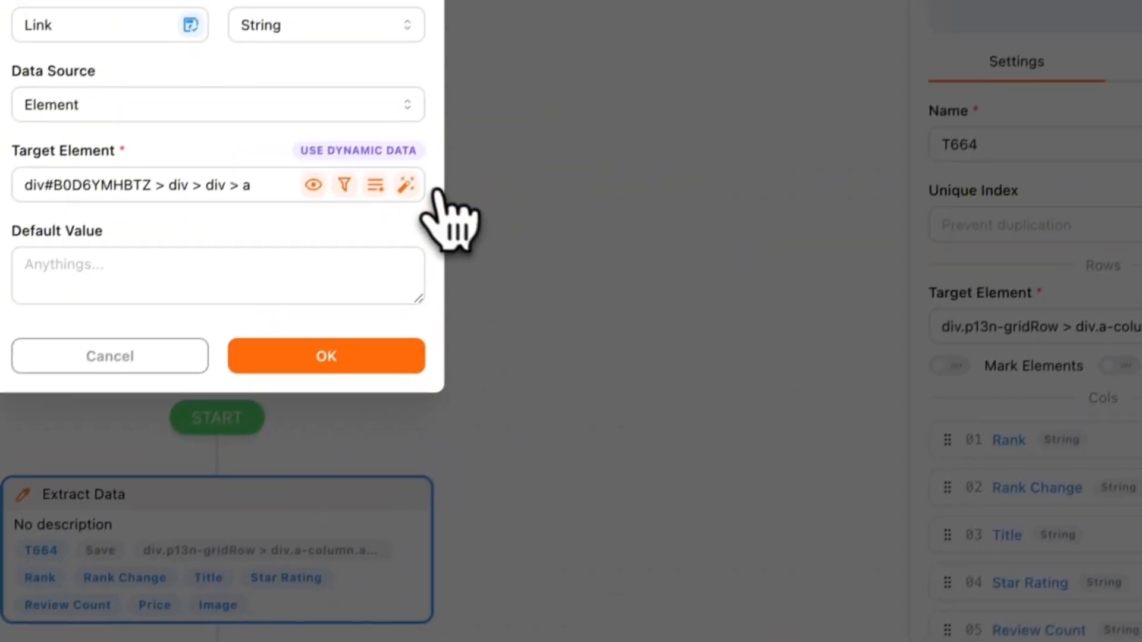
pyautogui.click(526, 23)
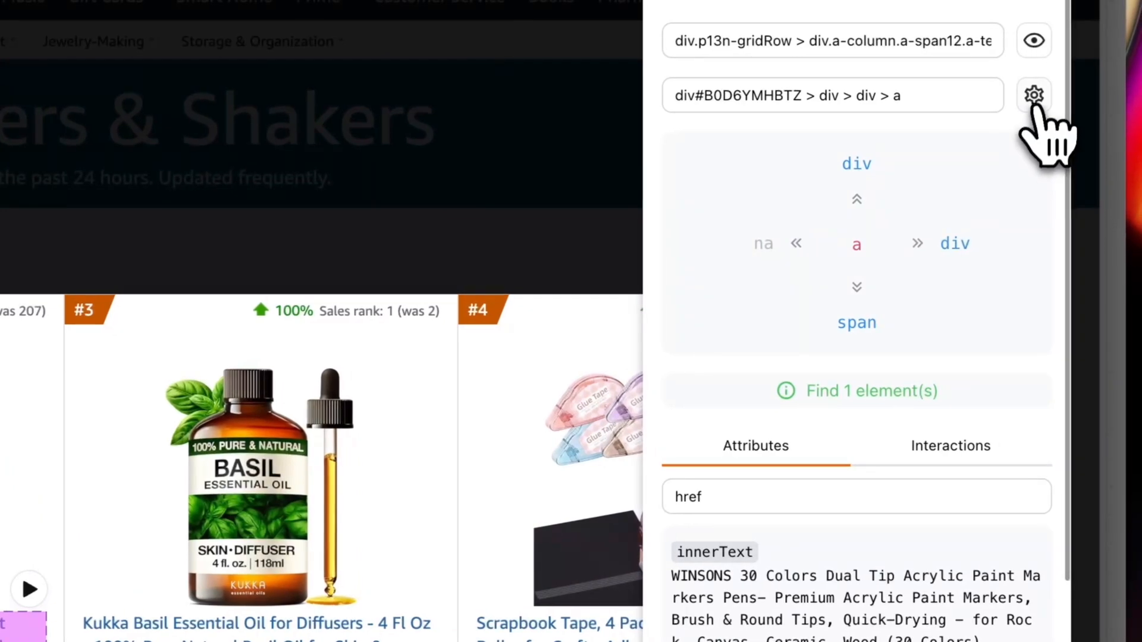
pyautogui.click(1035, 105)
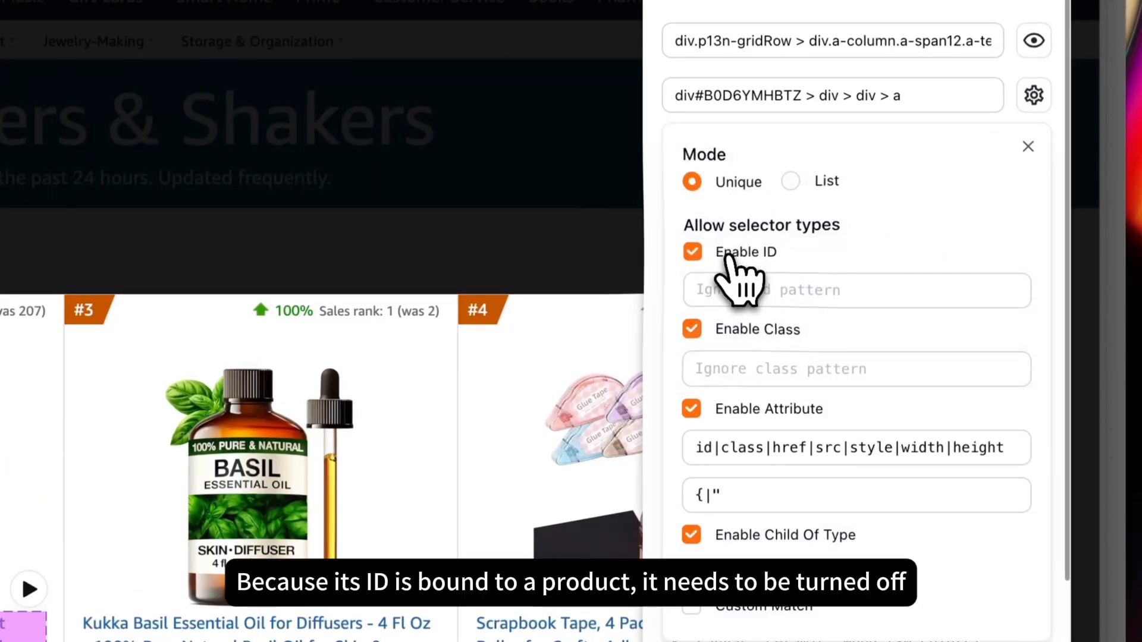
pyautogui.click(726, 257)
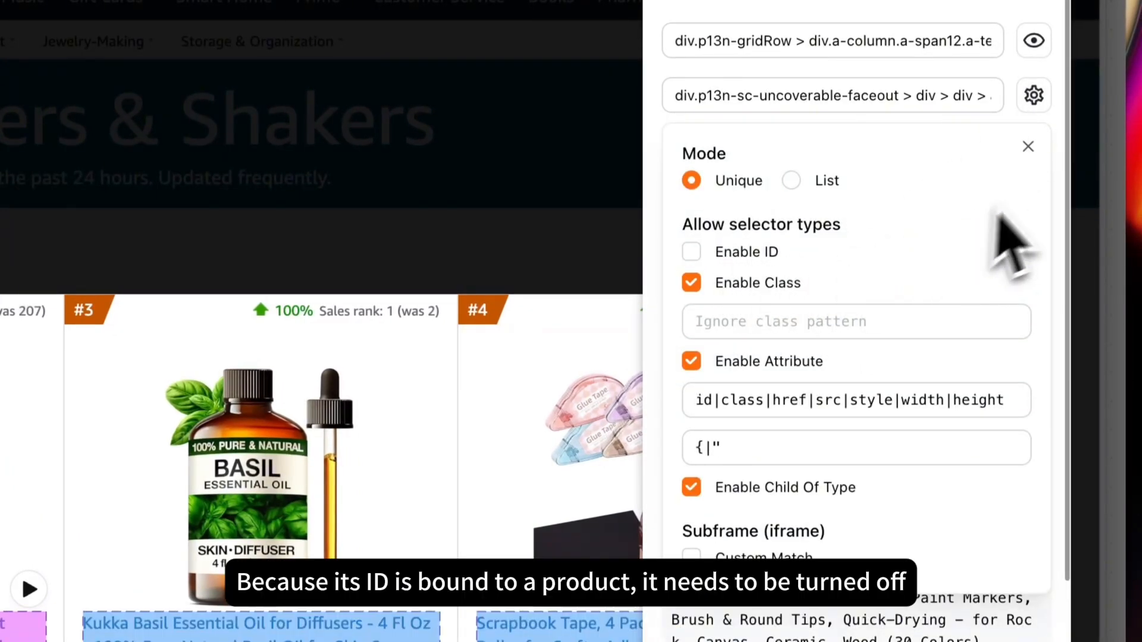
pyautogui.click(1028, 148)
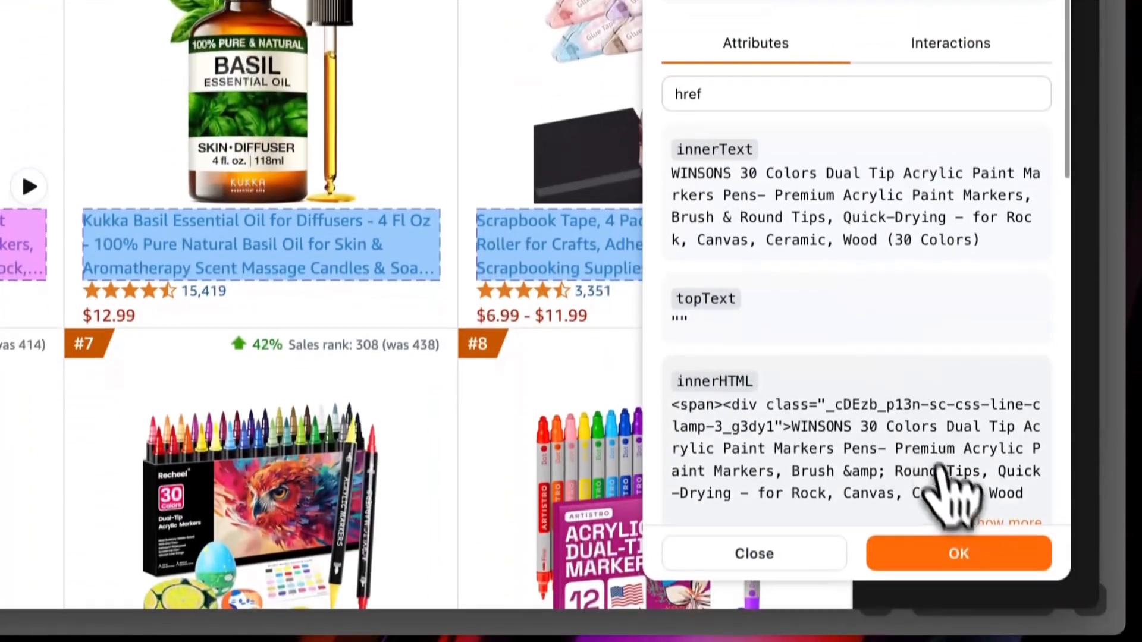
pyautogui.click(963, 556)
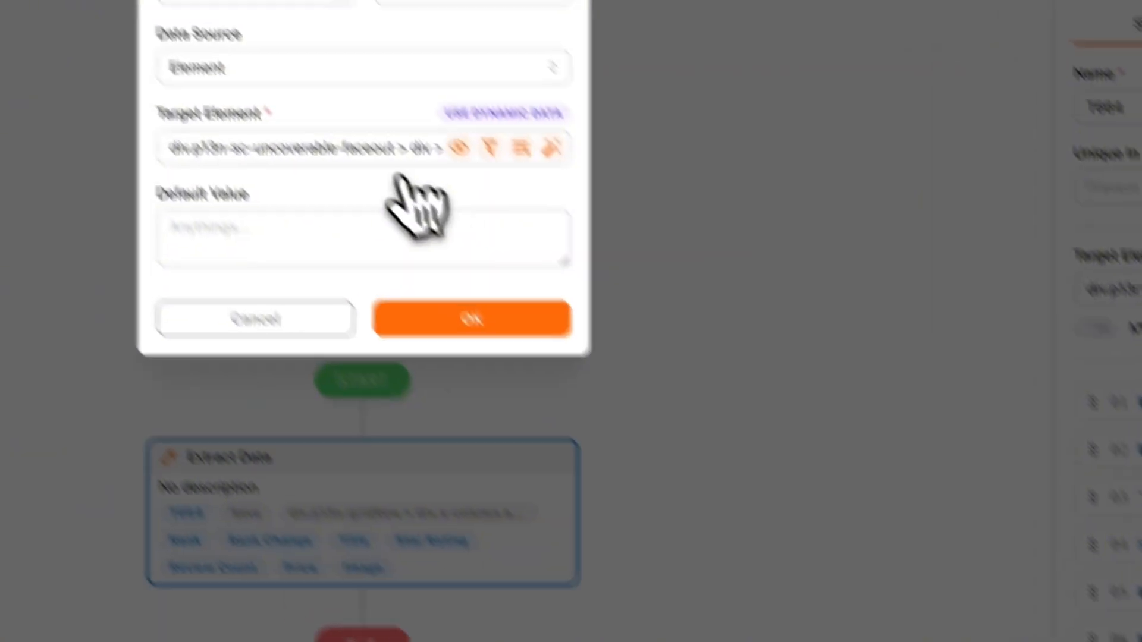
# - Preview the links extracted with the revised selector and save the Link column
pyautogui.click(527, 218)
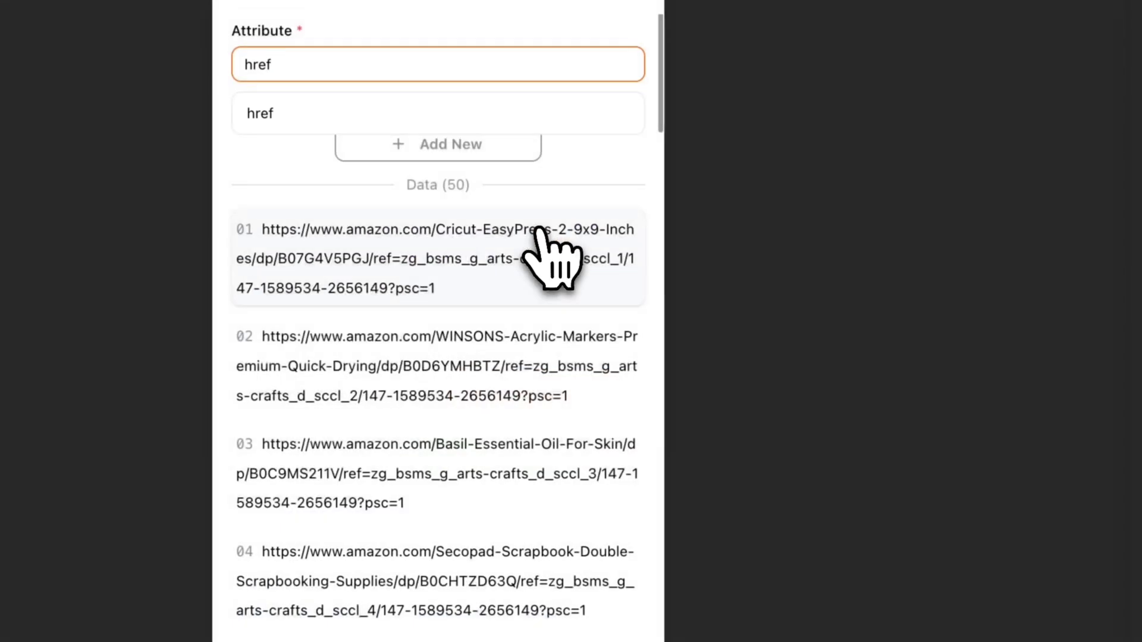
pyautogui.scroll(-10, 502, 386)
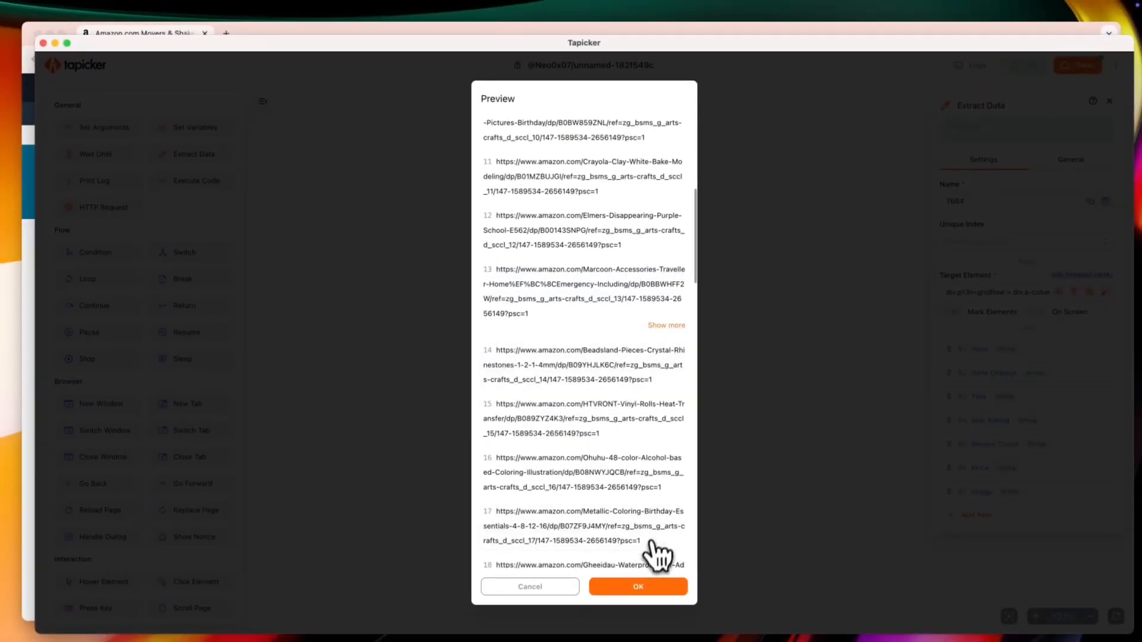
pyautogui.click(645, 582)
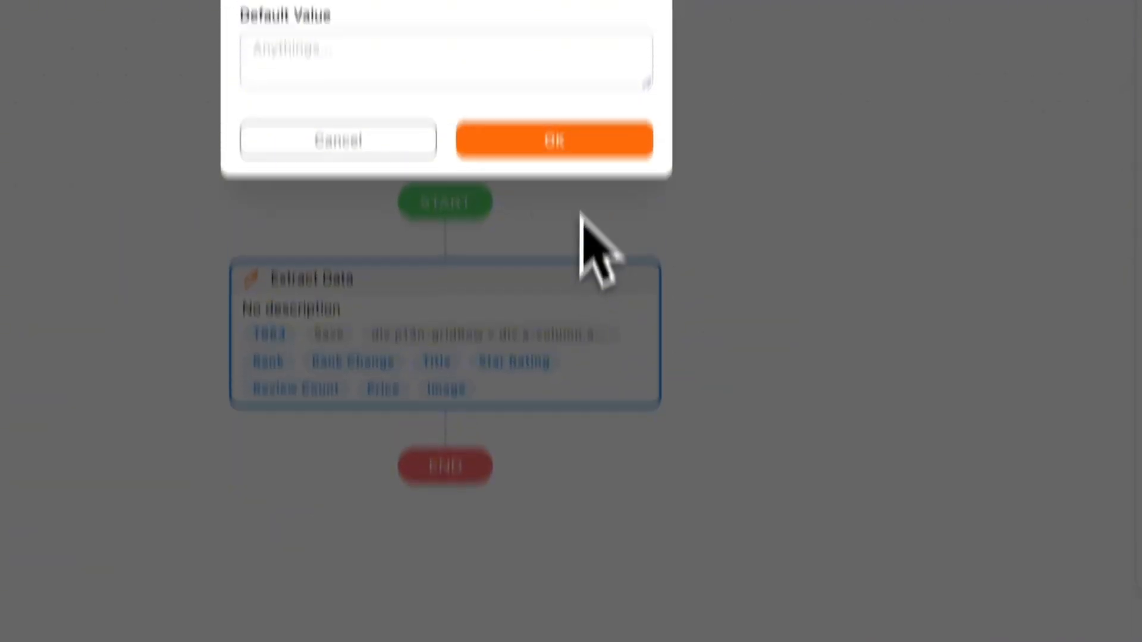
pyautogui.click(566, 274)
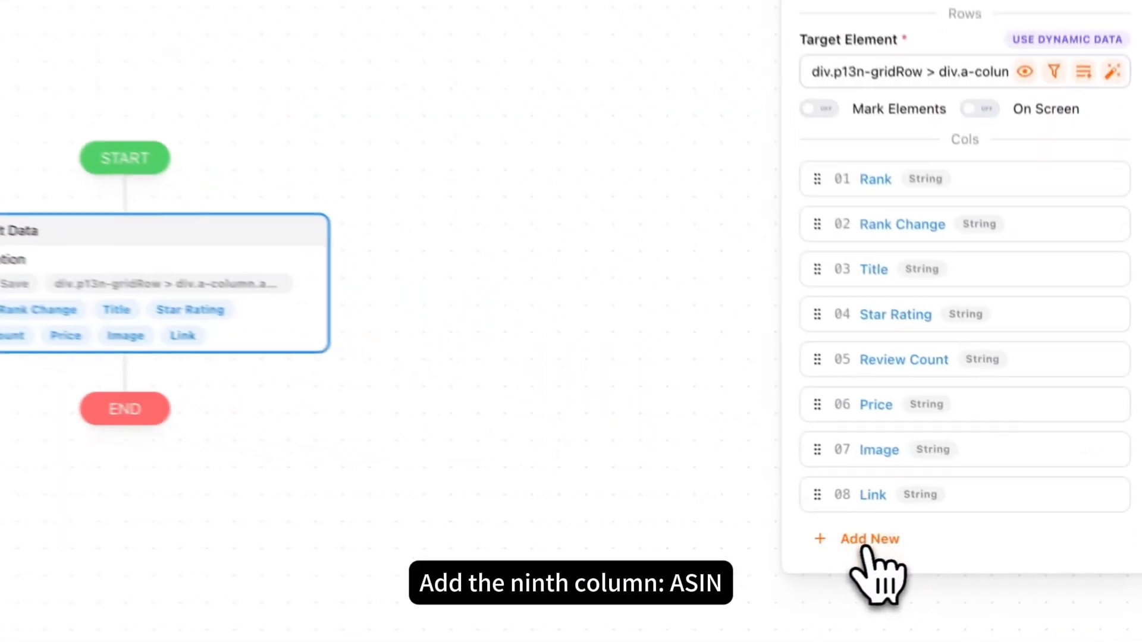
# - Add a String column named ASIN that targets the #2 product's whole card div and extracts its data-asin attribute
pyautogui.click(866, 548)
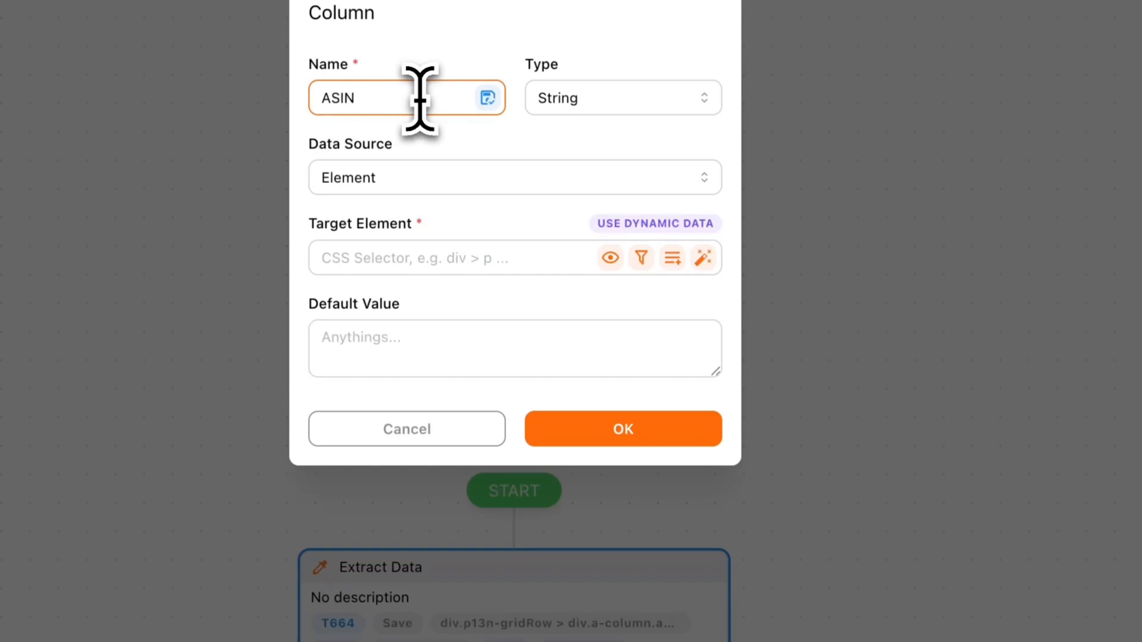
pyautogui.click(703, 257)
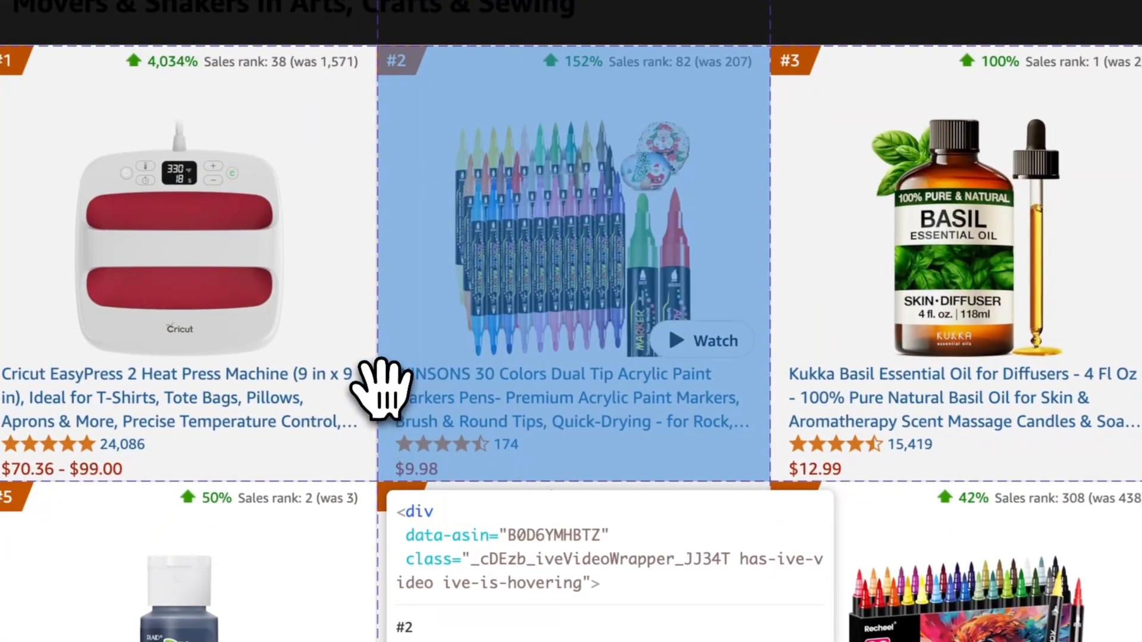
pyautogui.click(381, 364)
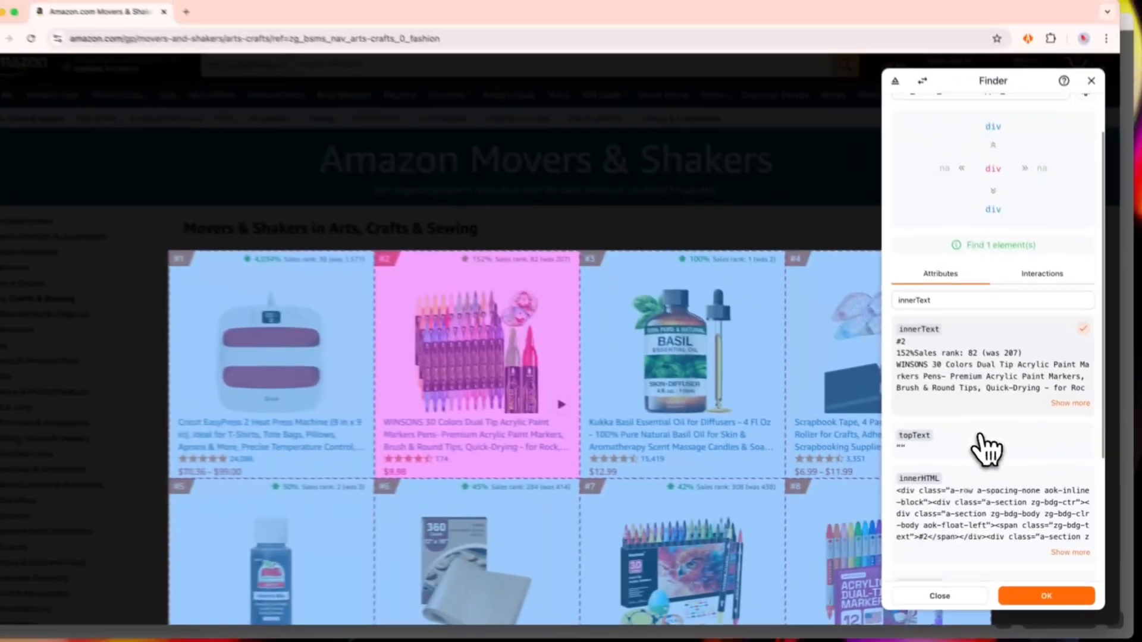
pyautogui.scroll(-3, 994, 455)
pyautogui.scroll(-1, 987, 441)
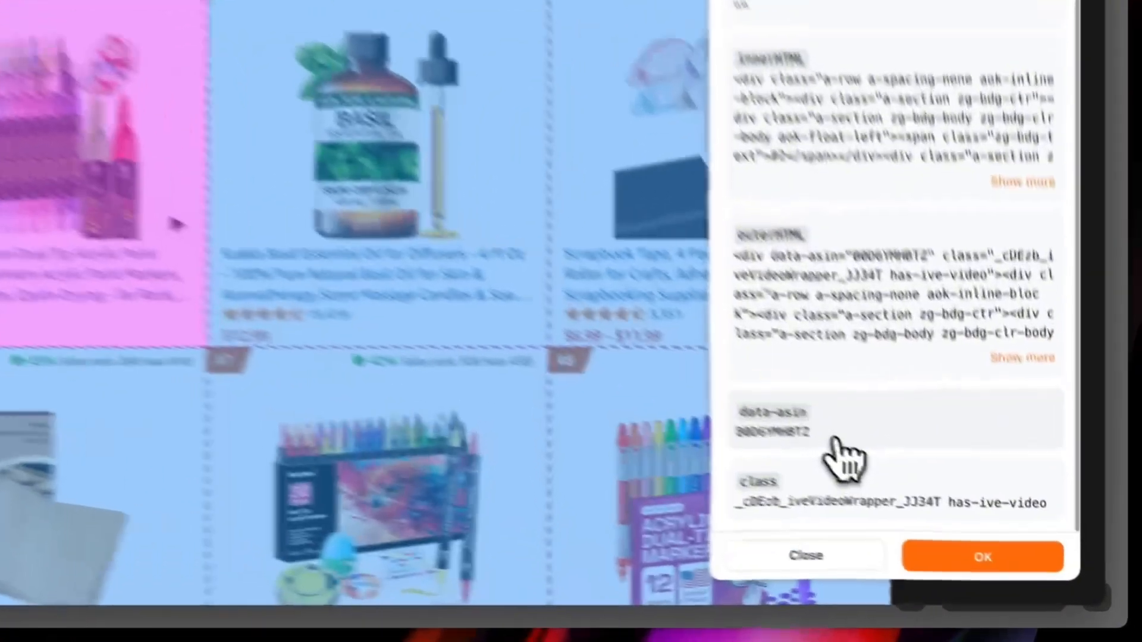
pyautogui.click(965, 523)
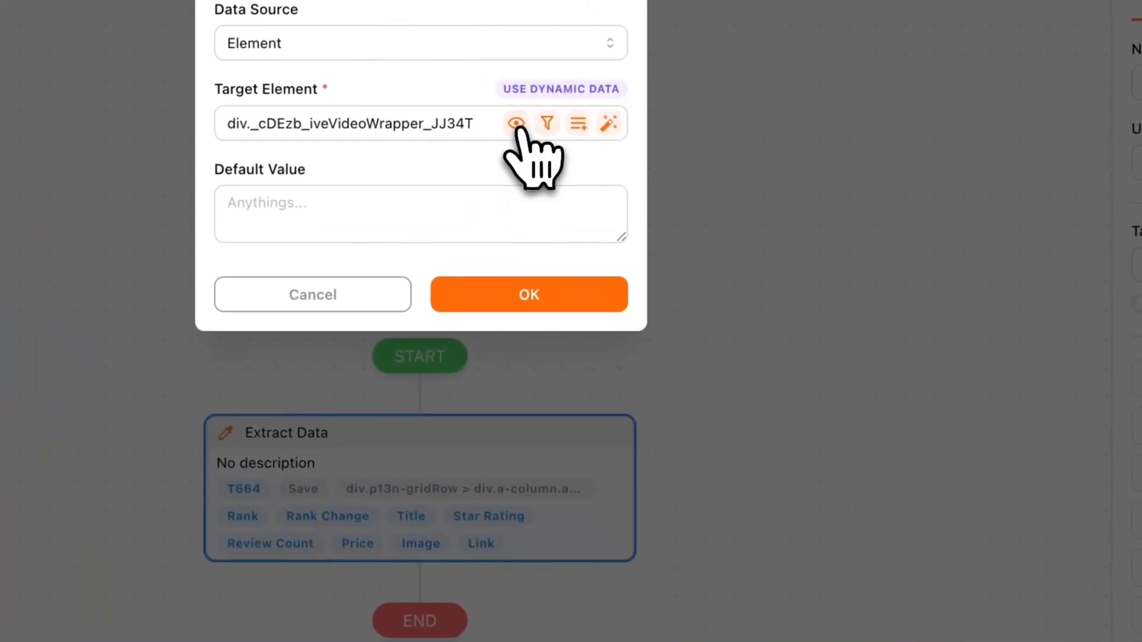
# - Preview the extracted ASIN values, save the ASIN column and move it directly after Rank Change in the column order
pyautogui.click(516, 123)
pyautogui.scroll(-2, 464, 356)
pyautogui.scroll(-15, 453, 381)
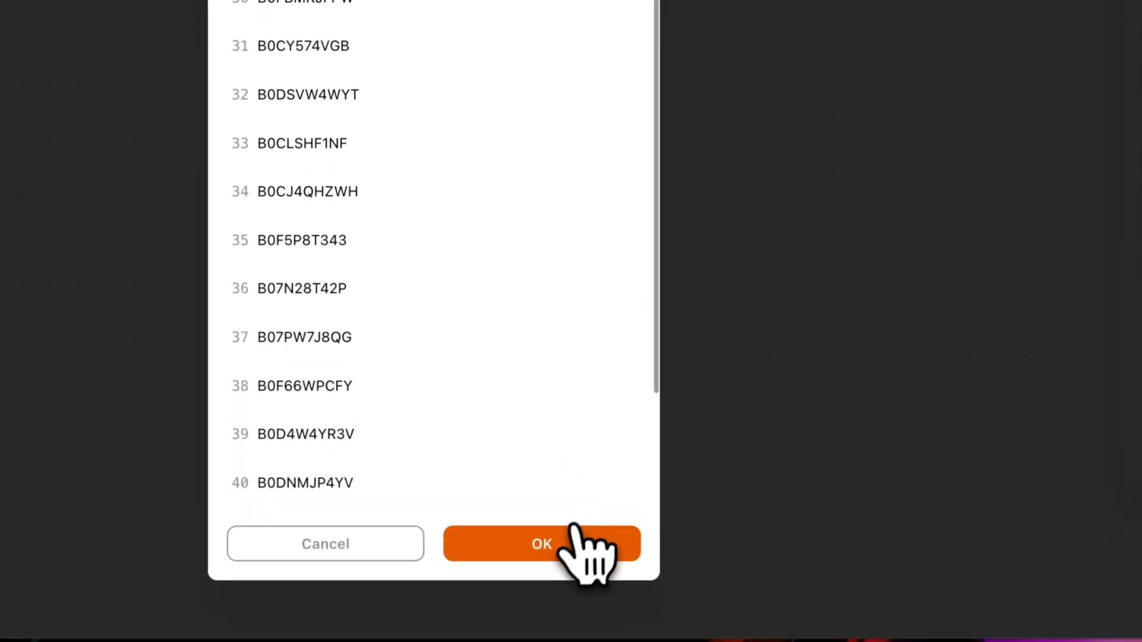
pyautogui.click(547, 576)
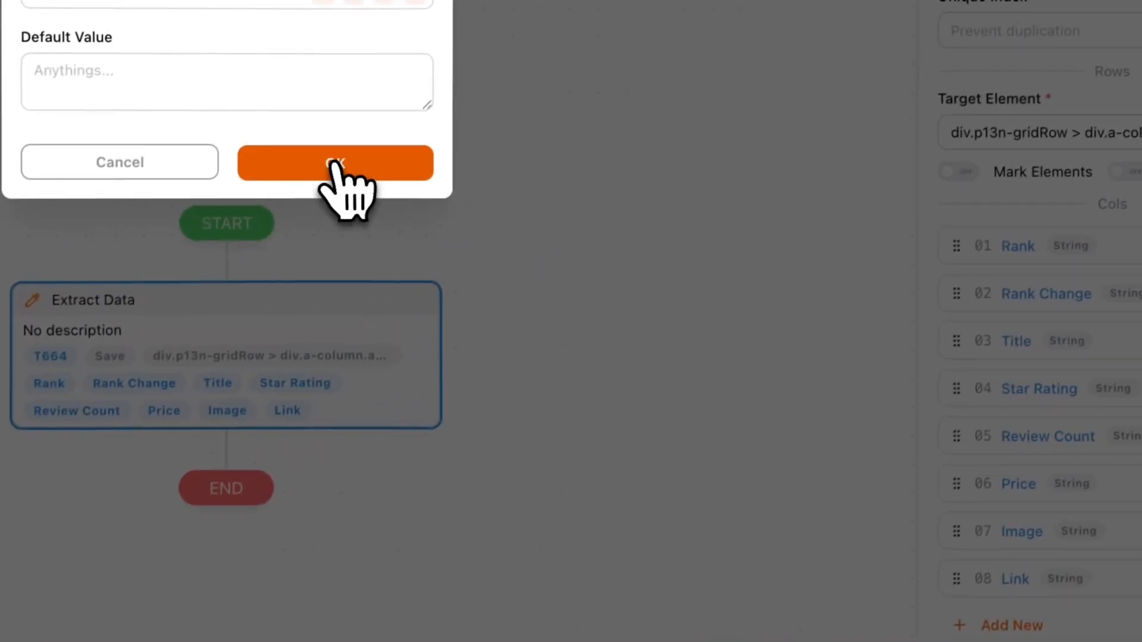
pyautogui.click(437, 134)
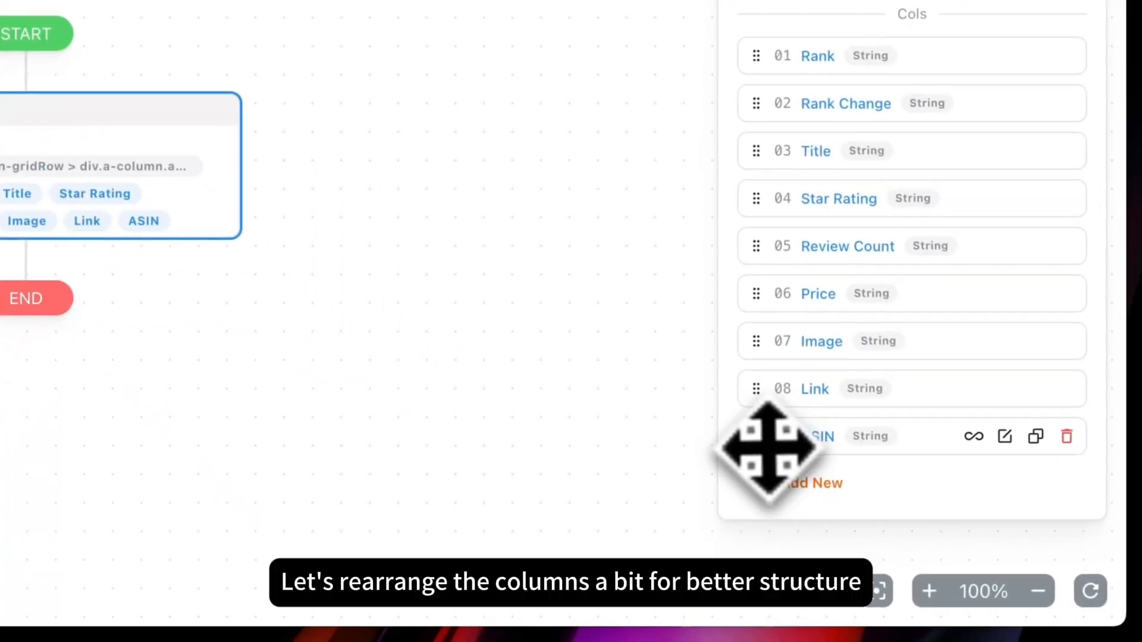
pyautogui.moveTo(772, 455); pyautogui.dragTo(763, 159)
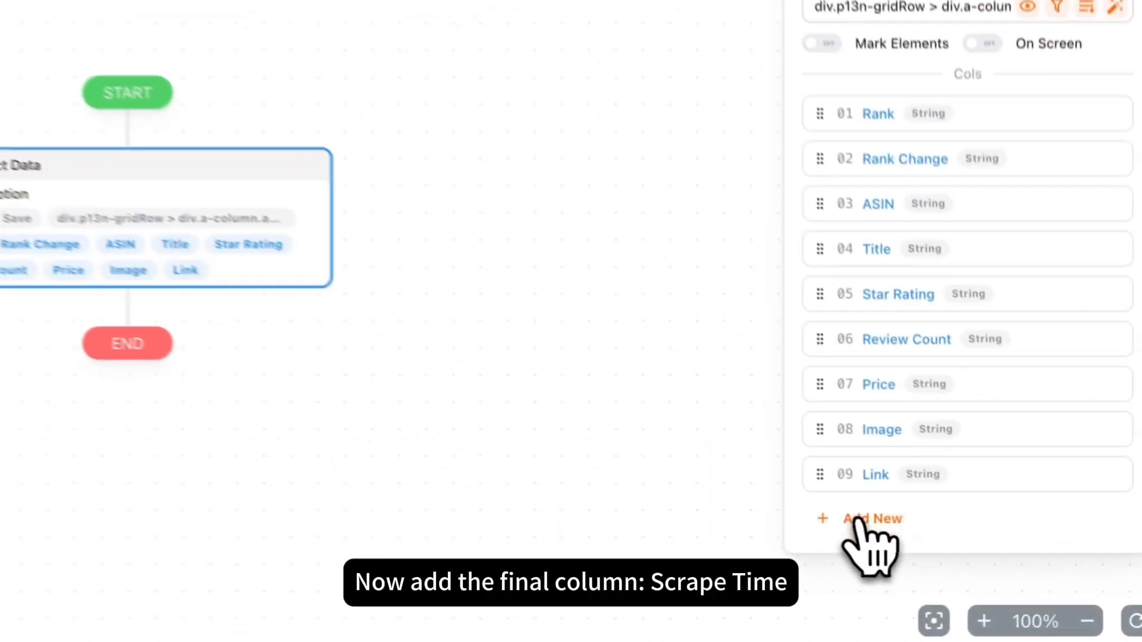
pyautogui.click(859, 523)
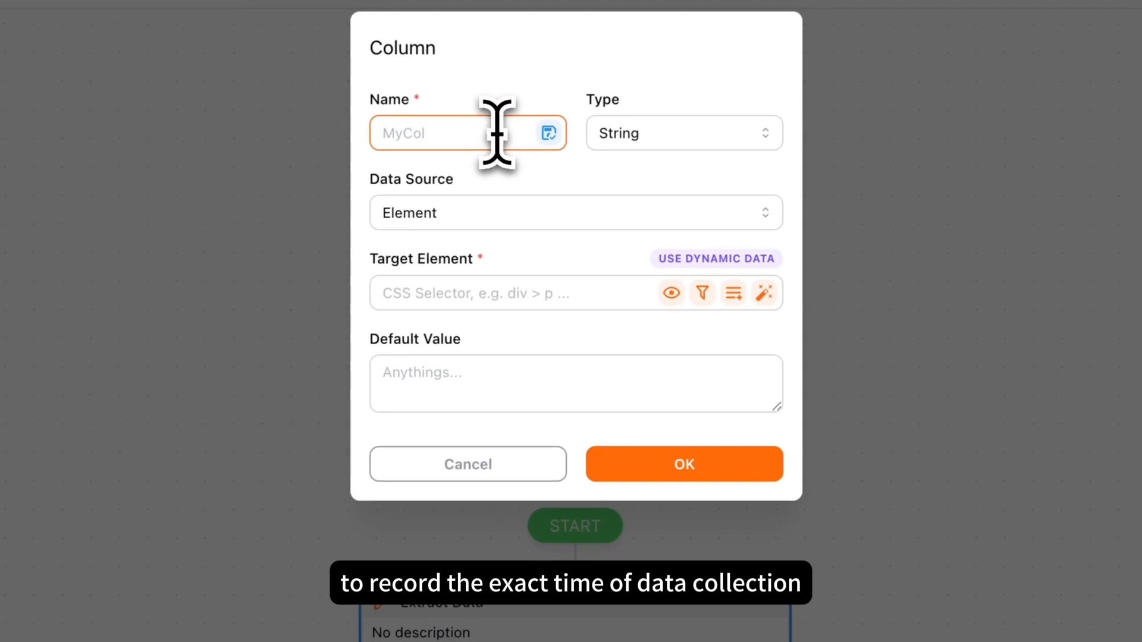
pyautogui.write('Scrape Time')
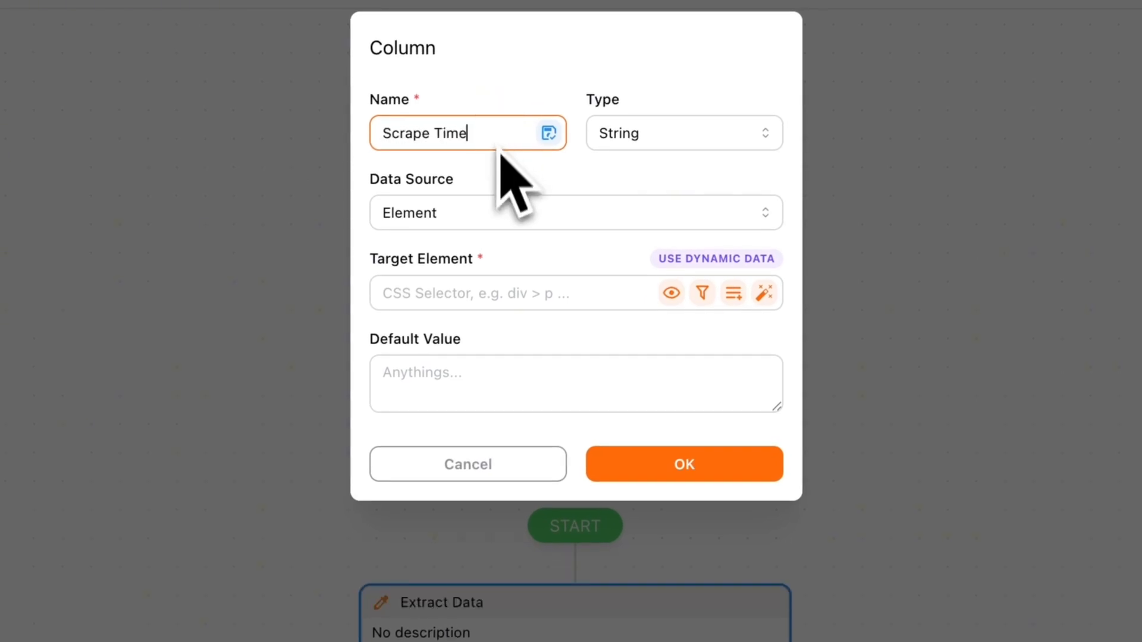
pyautogui.click(489, 221)
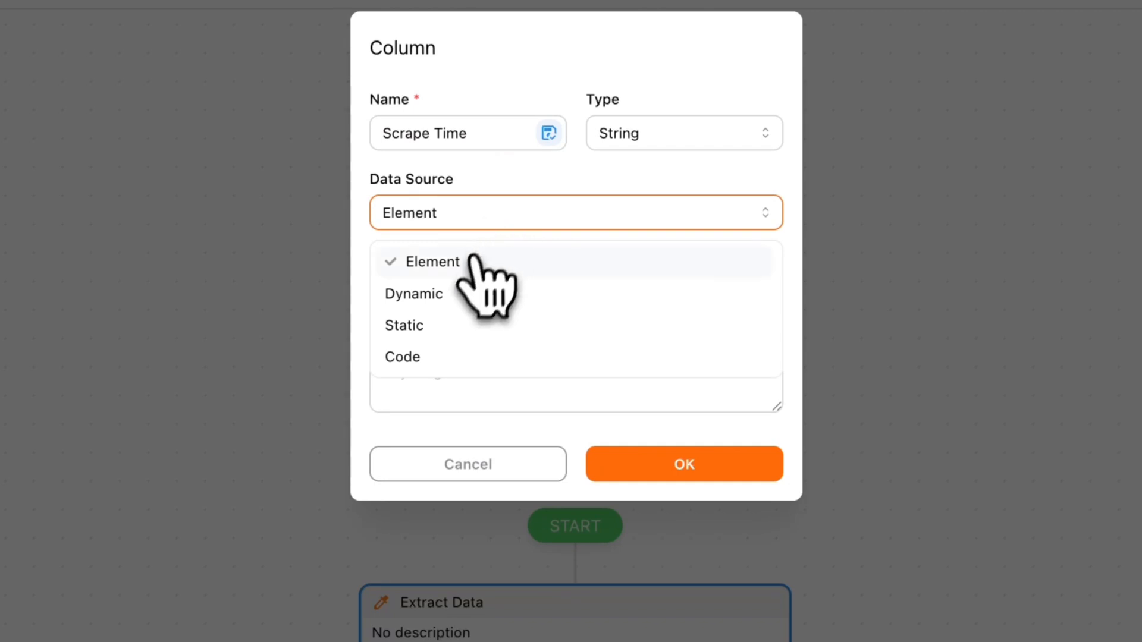
pyautogui.click(434, 294)
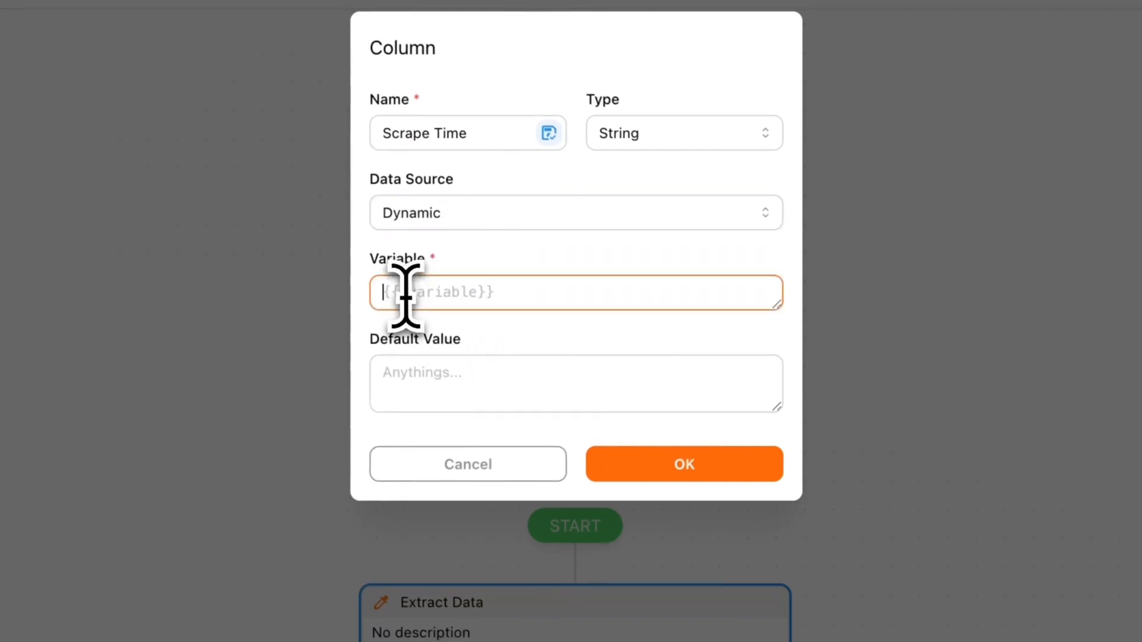
pyautogui.write('{{')
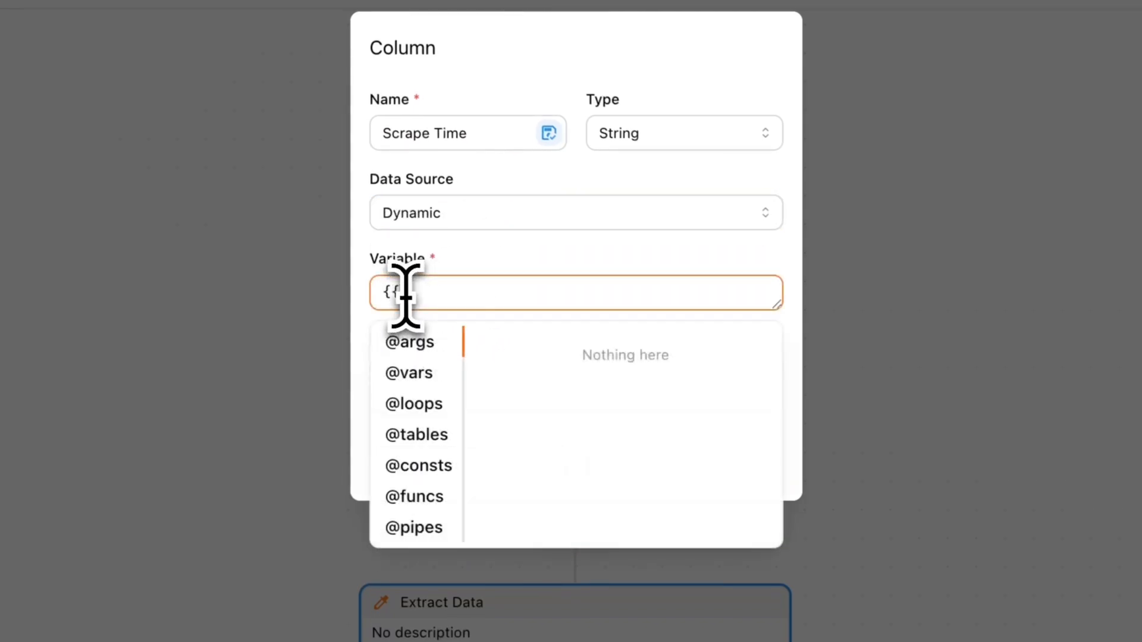
pyautogui.click(426, 496)
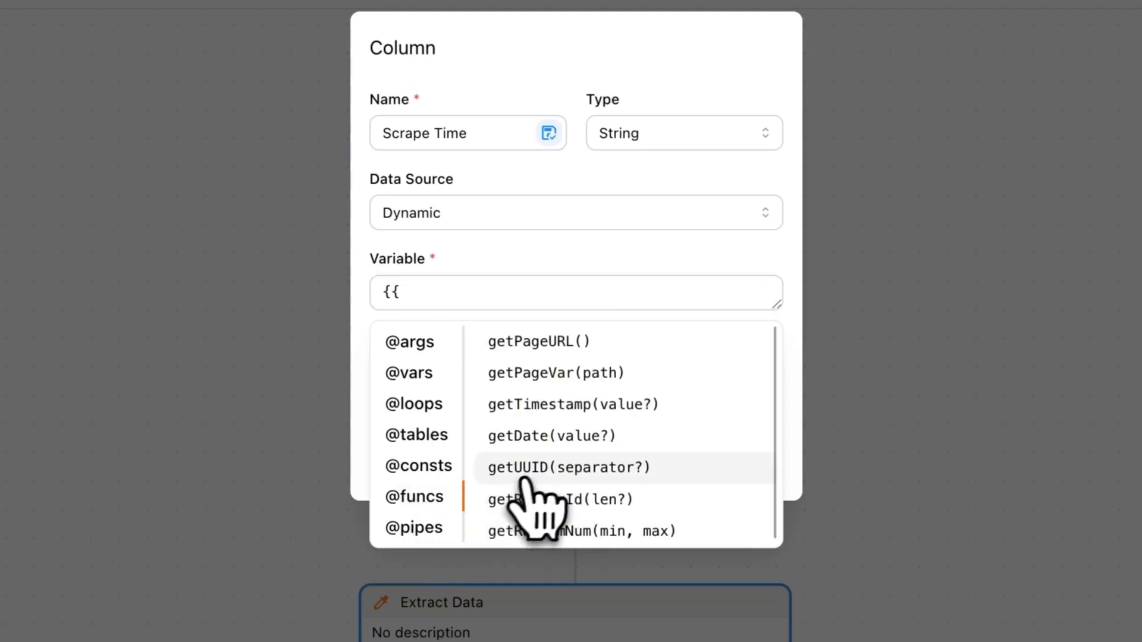
pyautogui.click(542, 438)
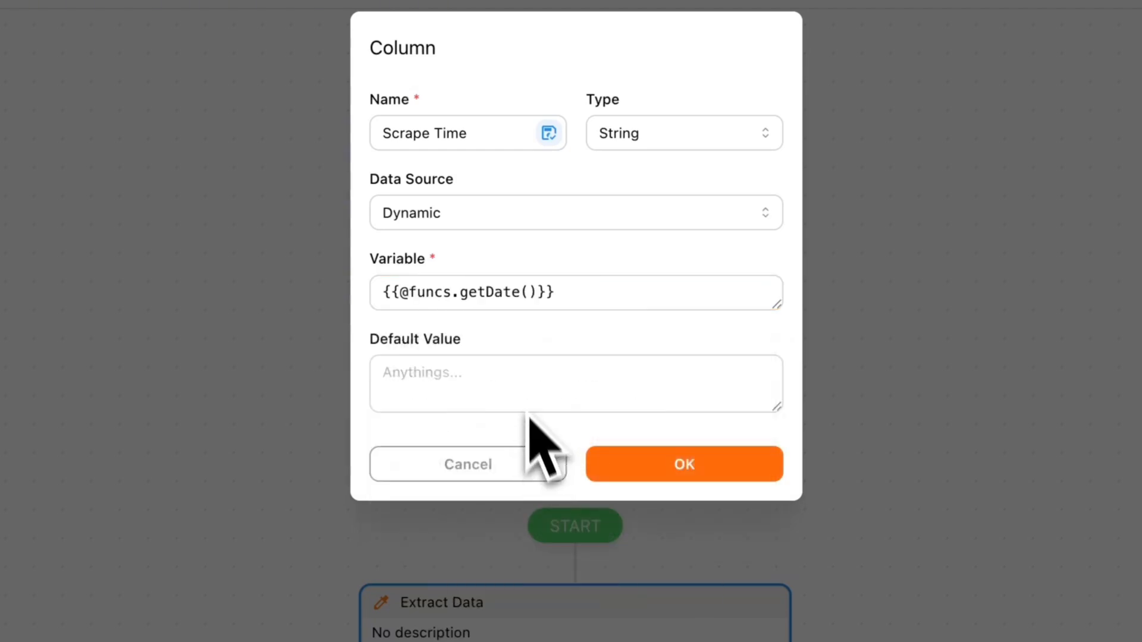
# - Append the format("YYYY-MM-DD HH:mm:ss") pipe to the Scrape Time variable after getDate() and save the column
pyautogui.click(535, 291)
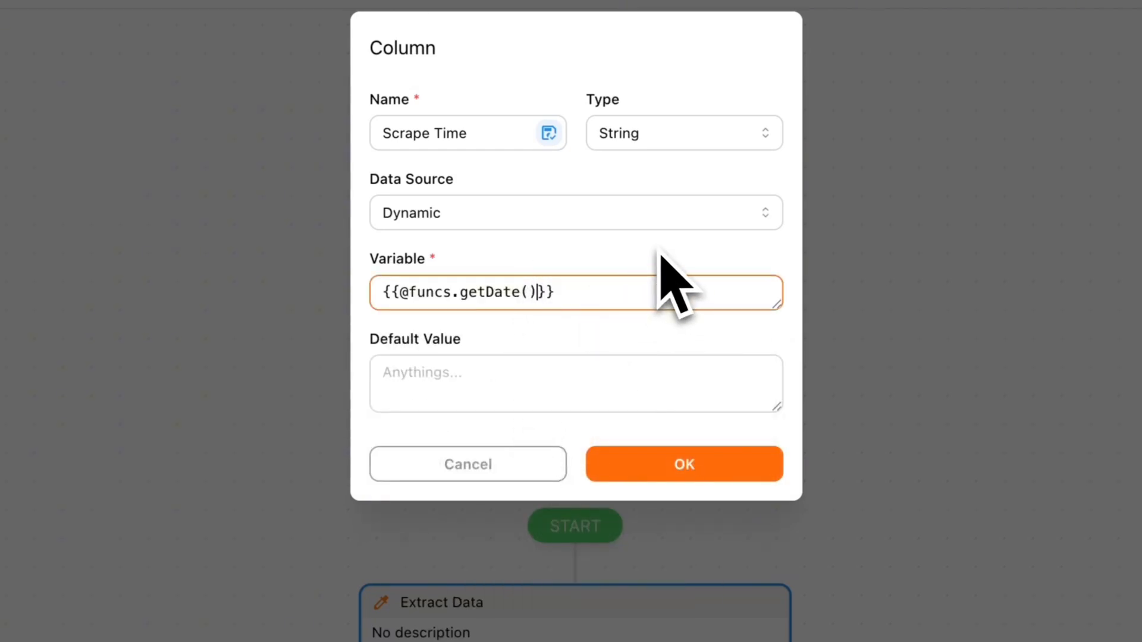
pyautogui.write('|')
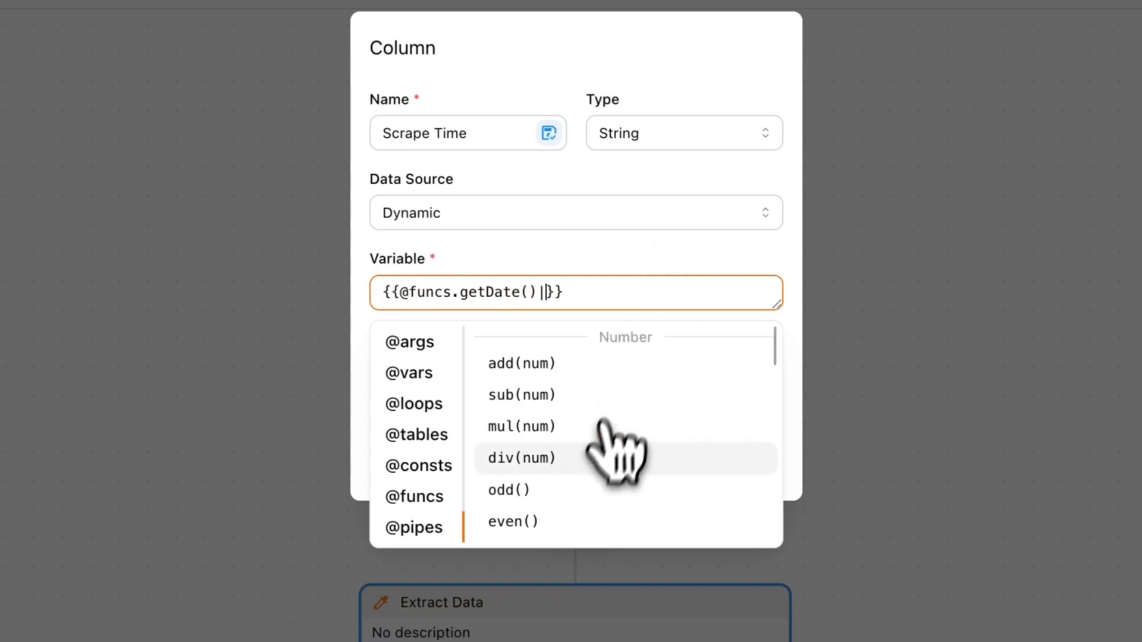
pyautogui.scroll(-5, 604, 476)
pyautogui.scroll(-5, 591, 470)
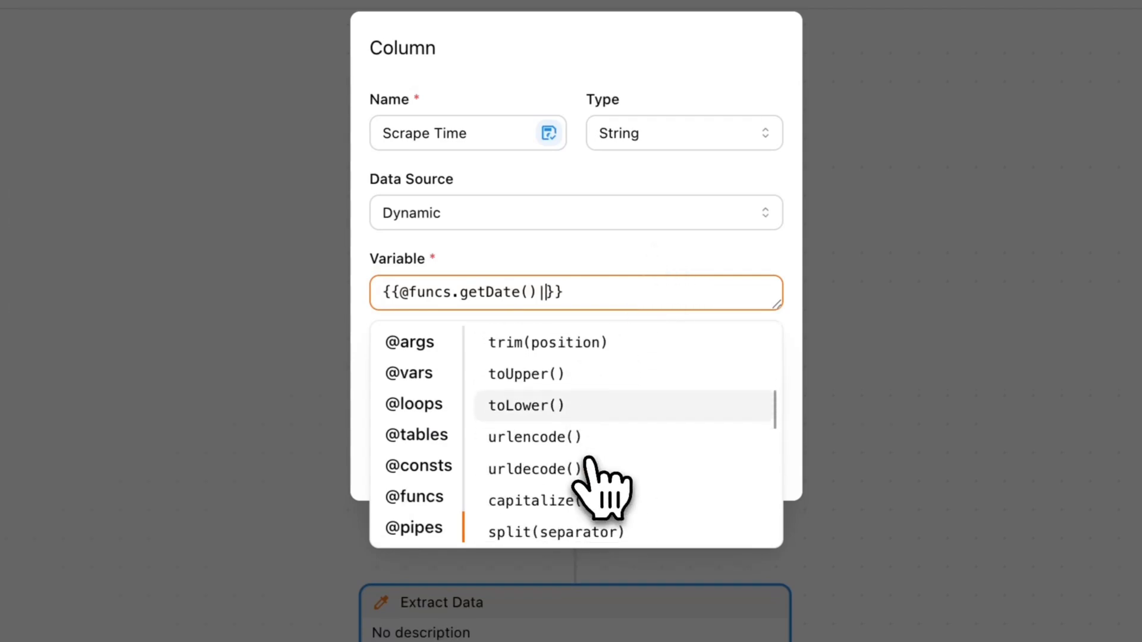
pyautogui.scroll(-5, 591, 467)
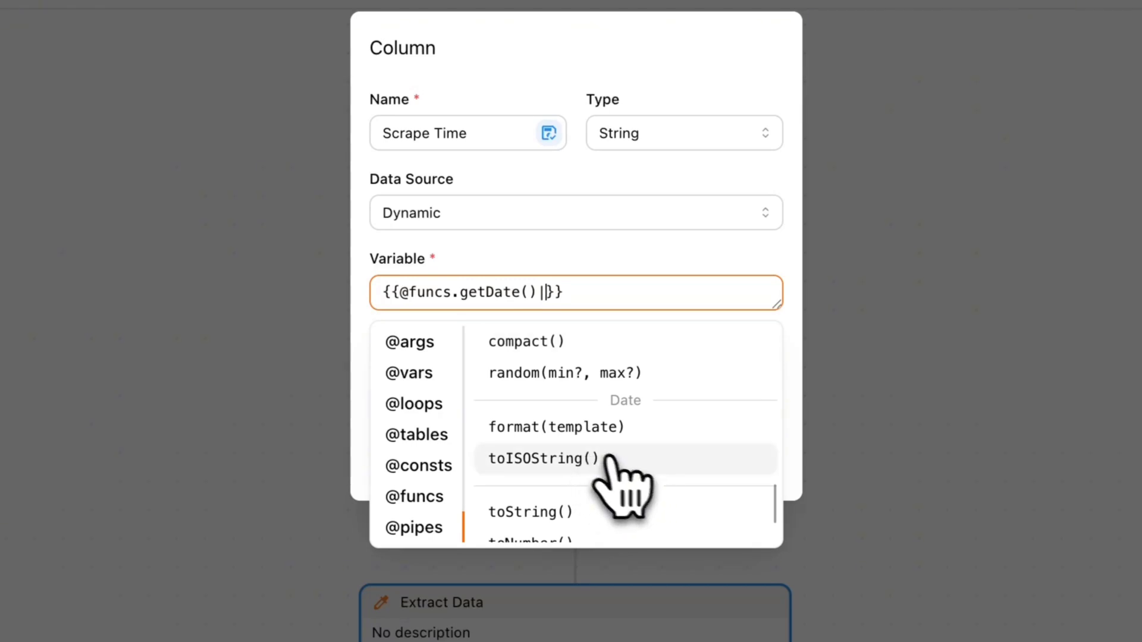
pyautogui.click(518, 429)
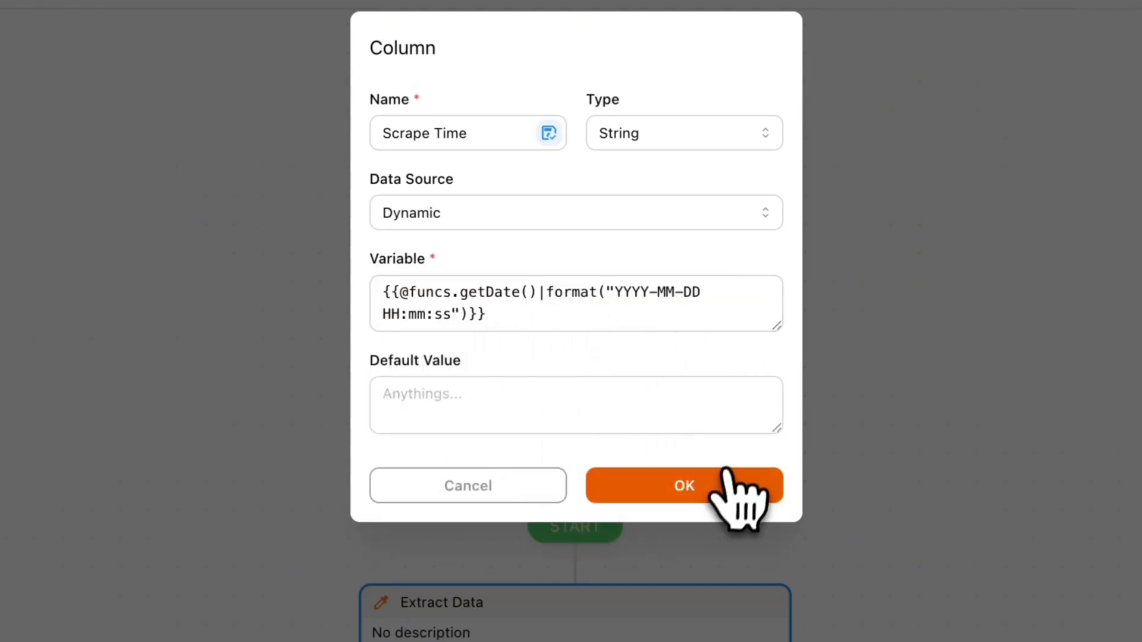
pyautogui.click(685, 486)
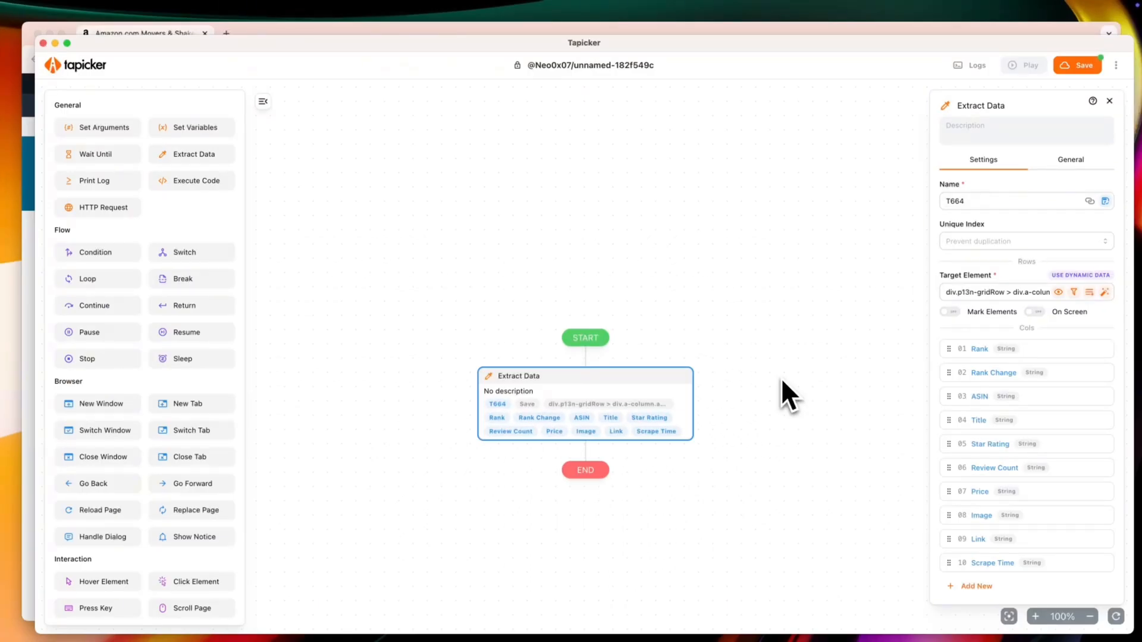
# - Rename the recipe to AmazonMovers&Shakers and save it
pyautogui.click(615, 65)
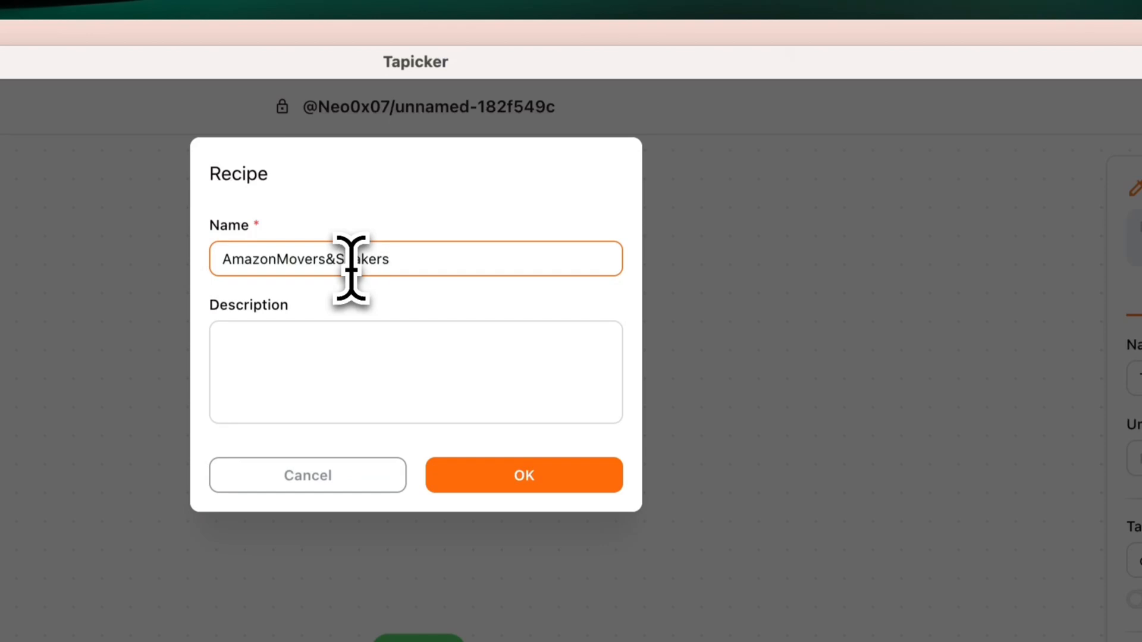
pyautogui.click(509, 481)
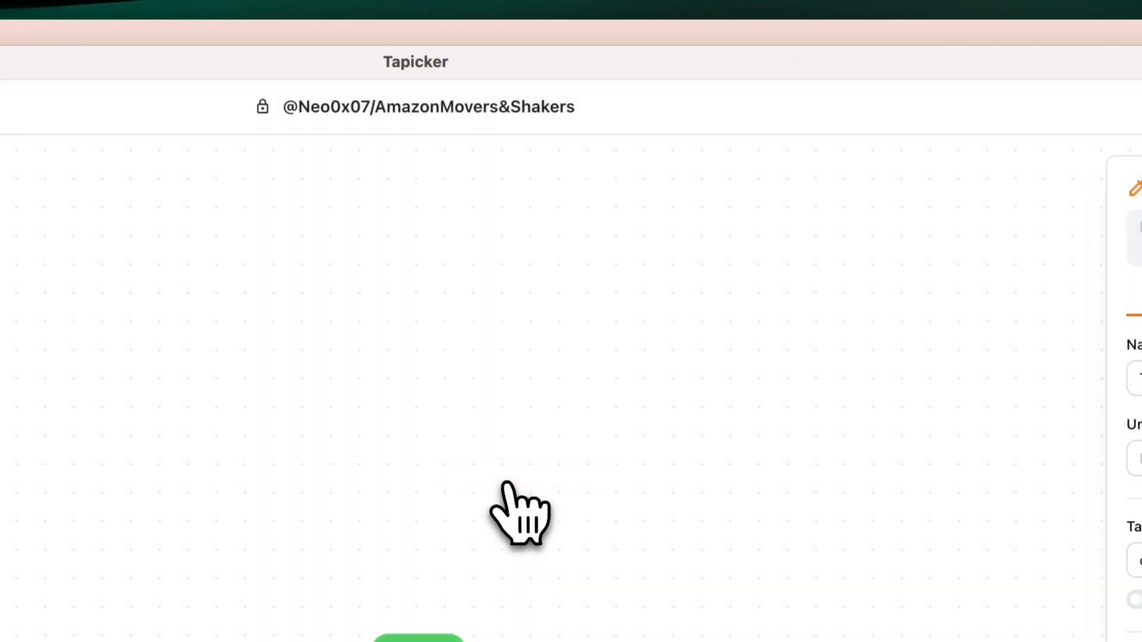
pyautogui.click(1018, 129)
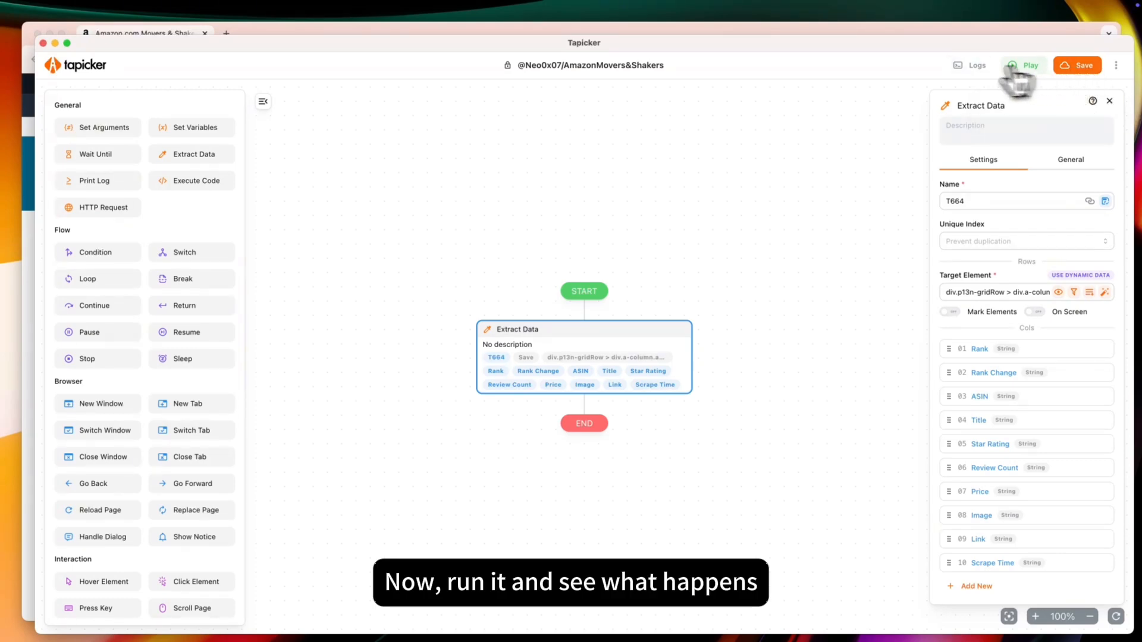
# - Switch to the browser's Amazon page and run the AmazonMovers&Shakers recipe from your own recipes with Clear Previous Data off
pyautogui.click(672, 28)
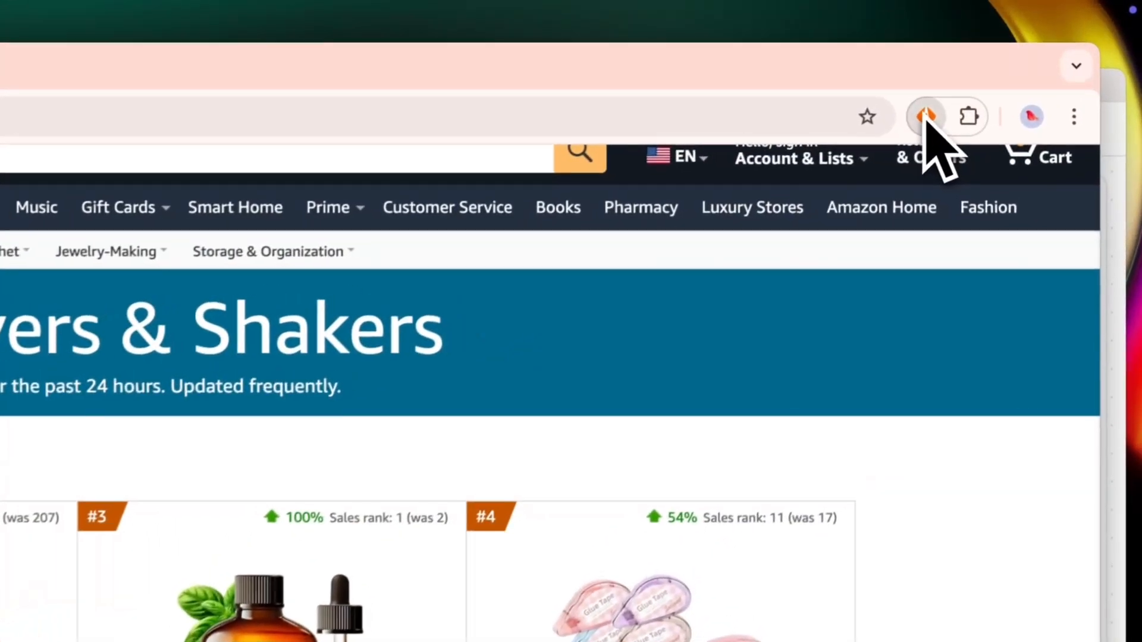
pyautogui.click(1033, 59)
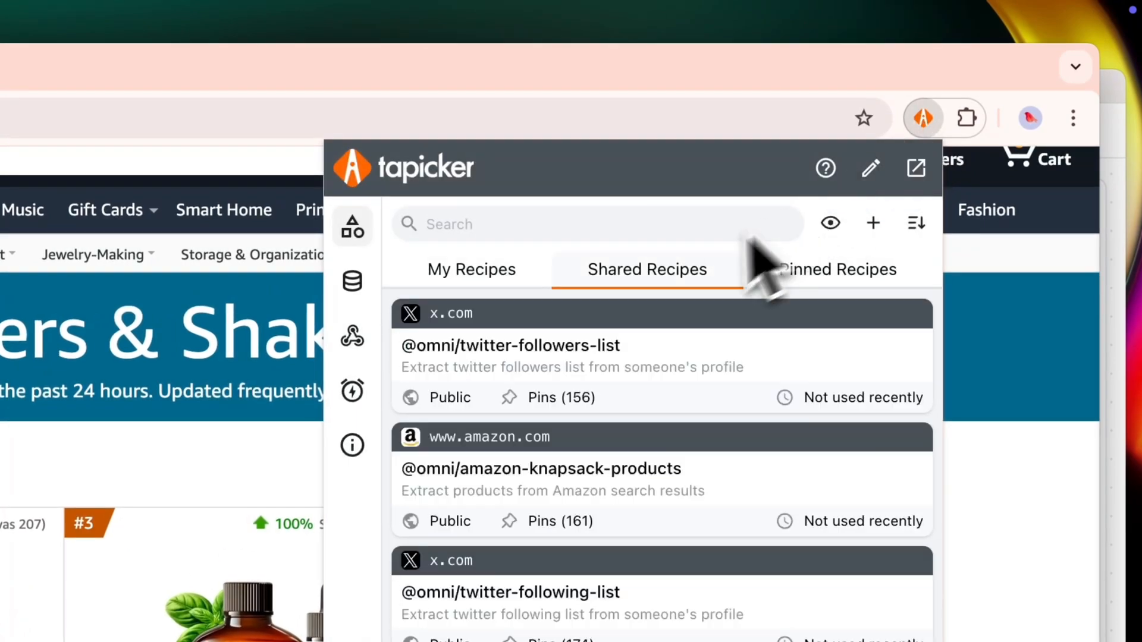
pyautogui.click(443, 270)
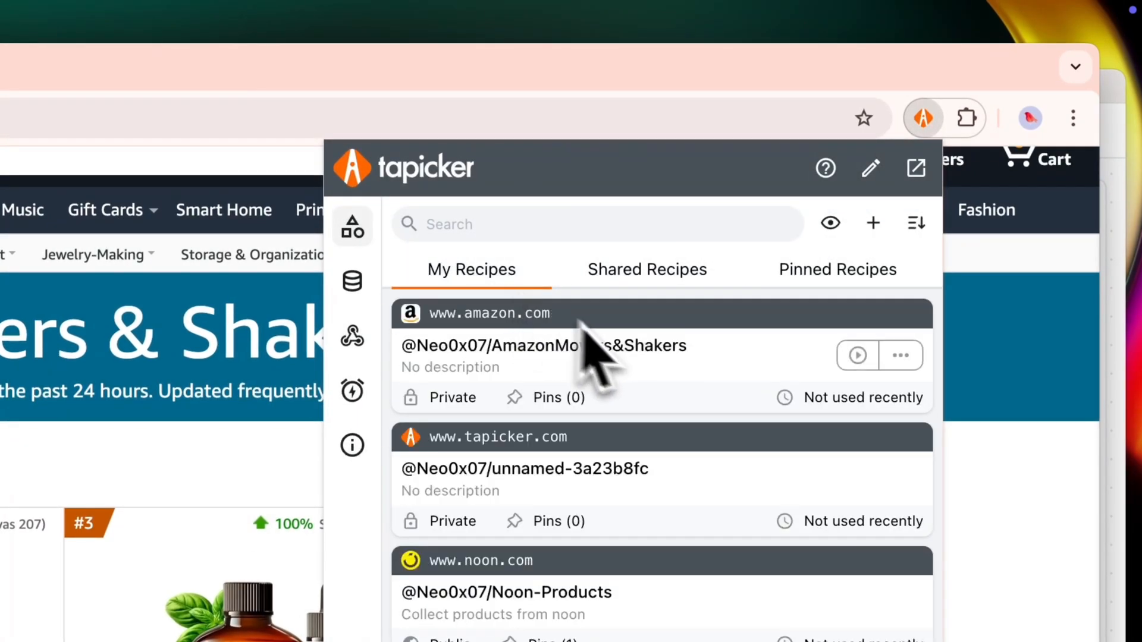
pyautogui.click(857, 356)
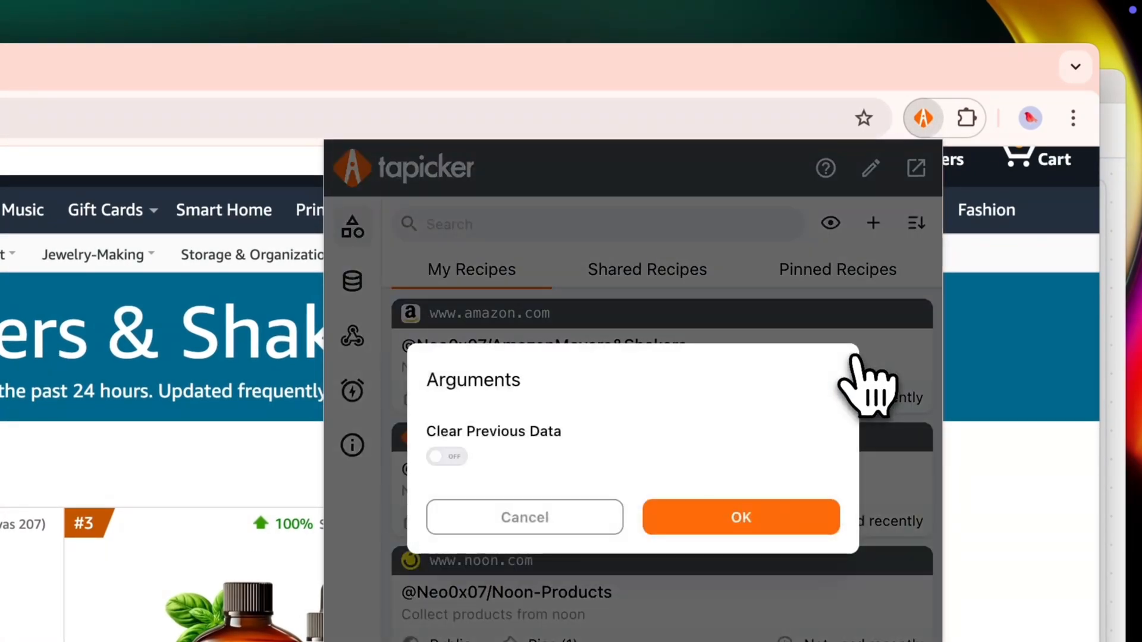
pyautogui.click(737, 518)
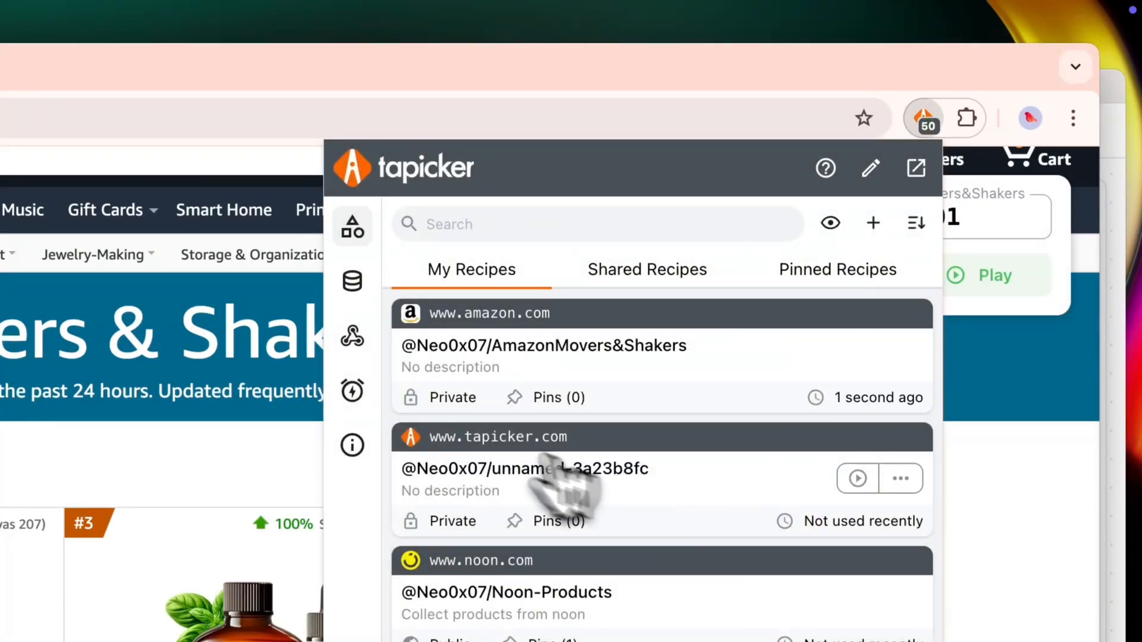
# - Open the AmazonMovers&Shakers #T664 data table in a separate window and review its columns and rows
pyautogui.click(352, 280)
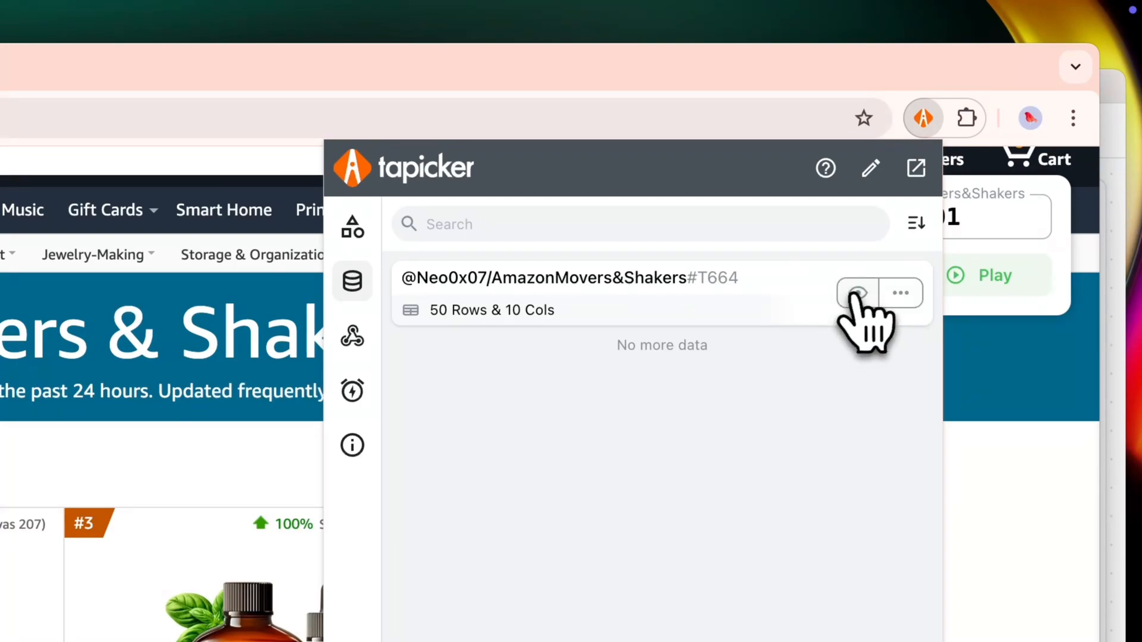
pyautogui.click(859, 294)
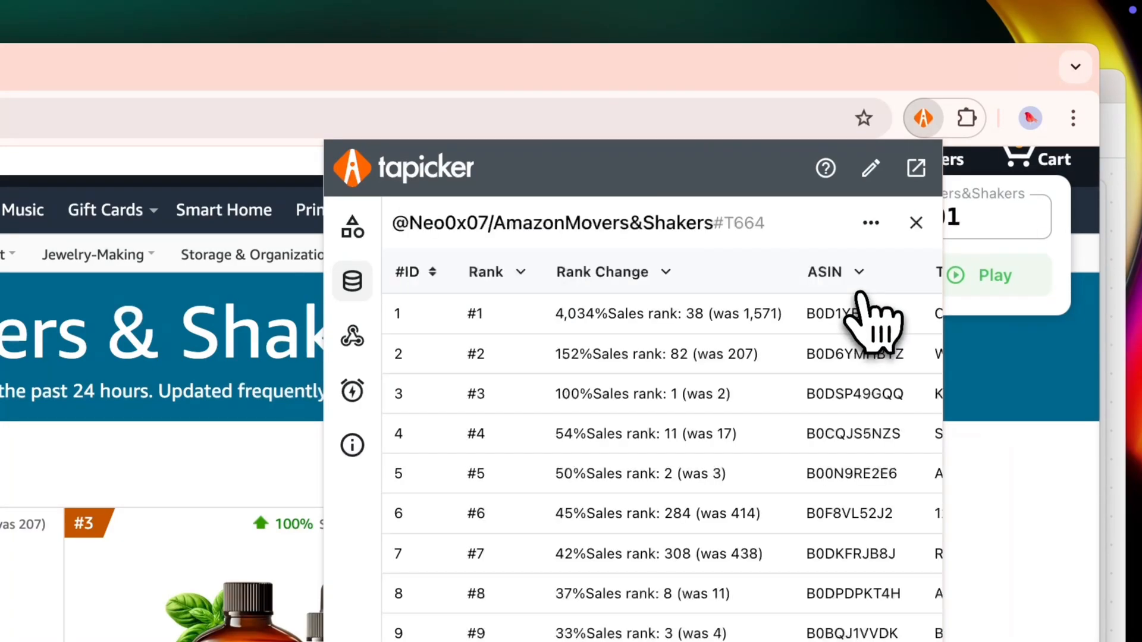
pyautogui.click(916, 175)
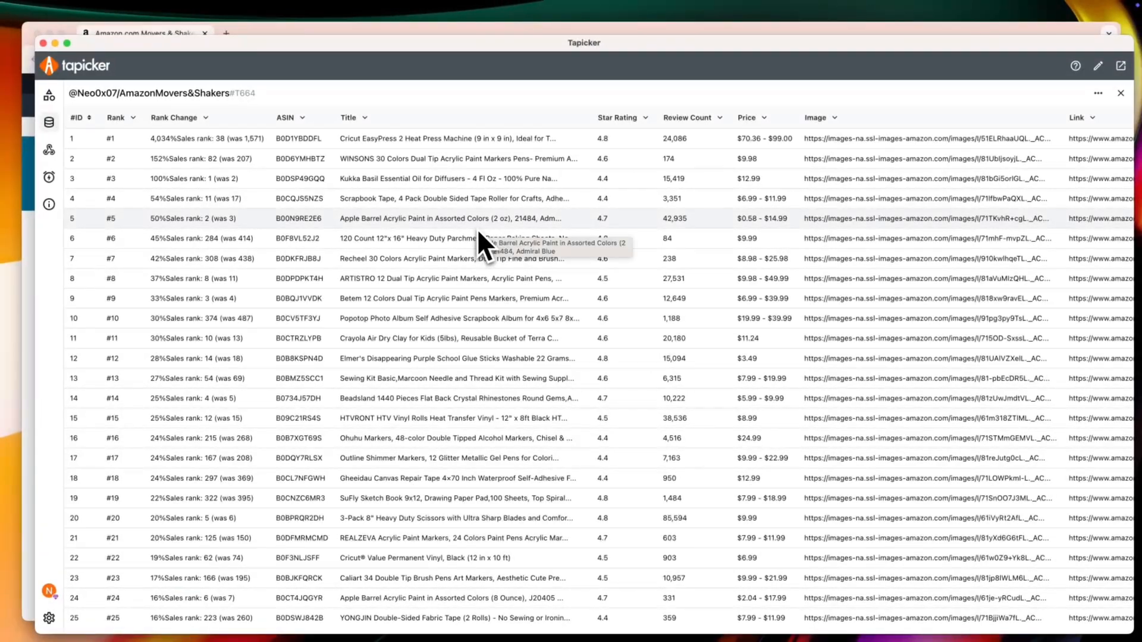
pyautogui.hscroll(10, 478, 232)
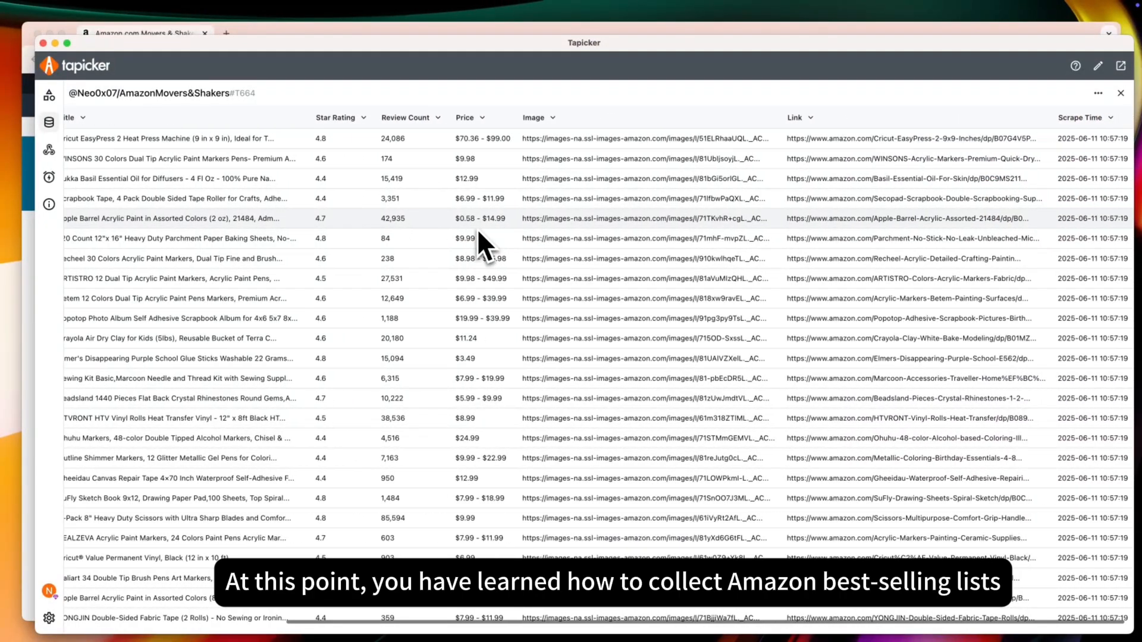
pyautogui.hscroll(-10, 479, 233)
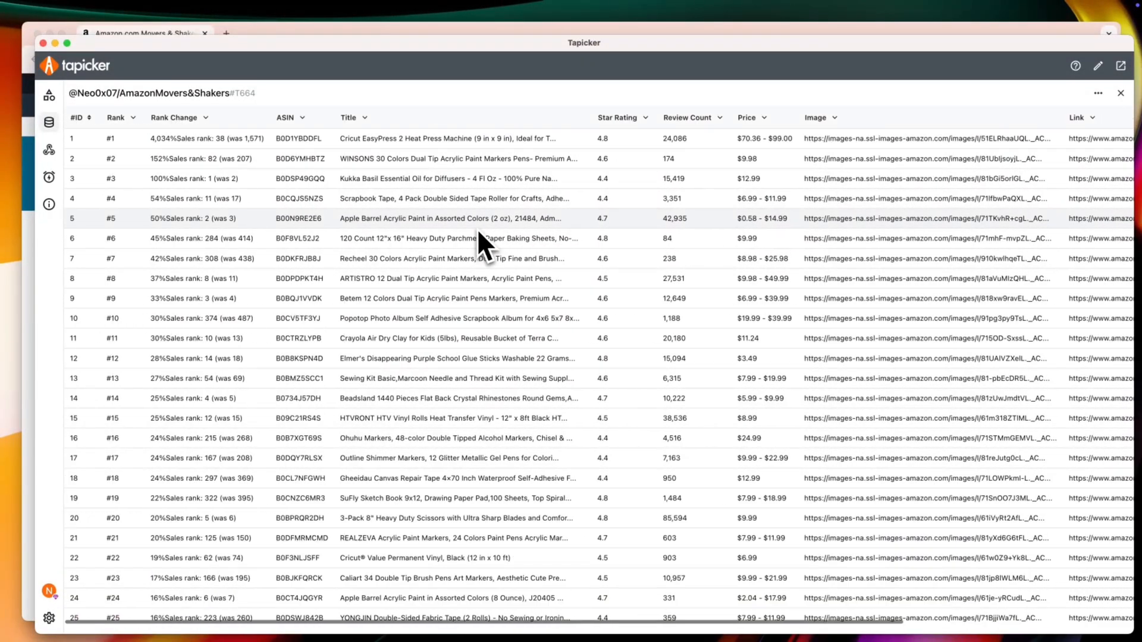
pyautogui.scroll(-2, 478, 233)
pyautogui.scroll(-10, 479, 232)
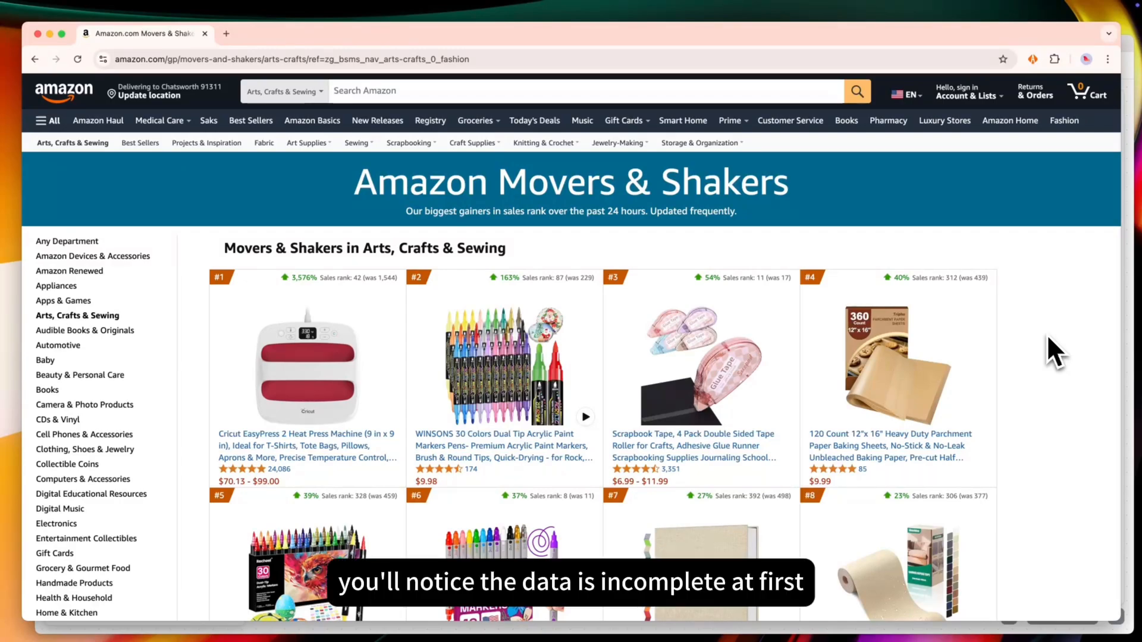
# - Look through the Movers & Shakers Arts, Crafts & Sewing page down to the pagination so that all its items load
pyautogui.scroll(-15, 1047, 334)
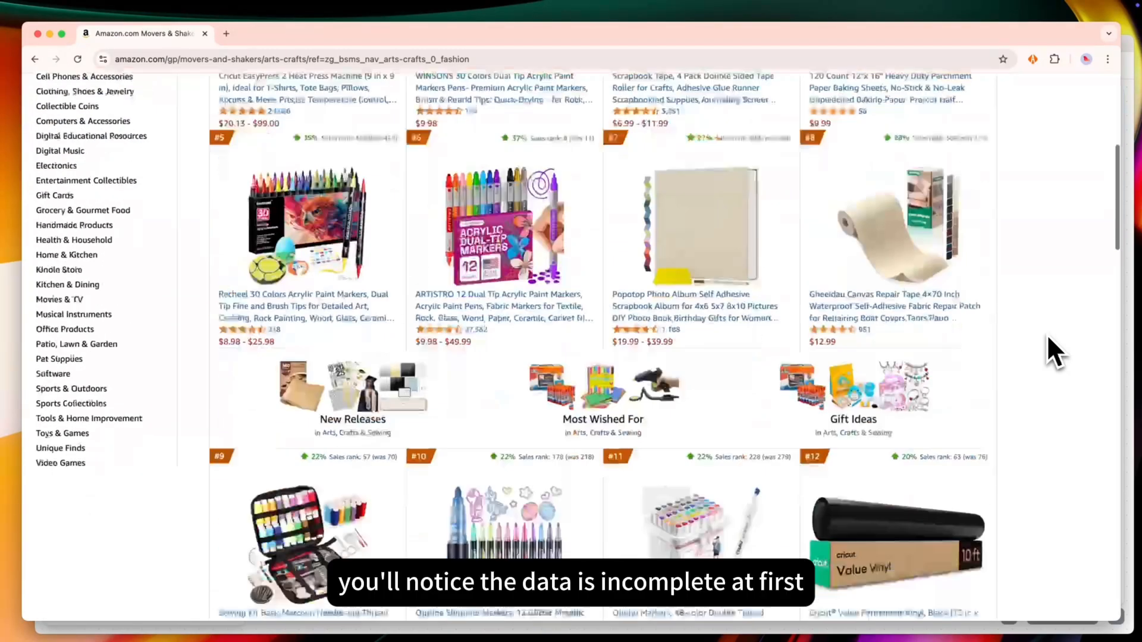
pyautogui.scroll(-14, 1047, 333)
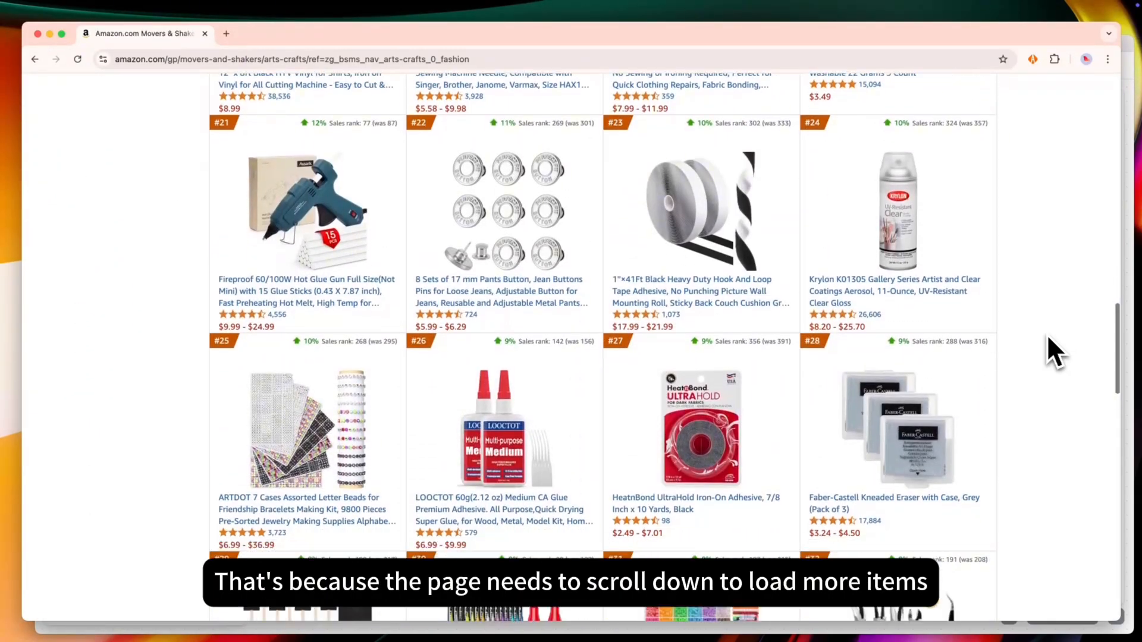
pyautogui.scroll(-9, 1048, 337)
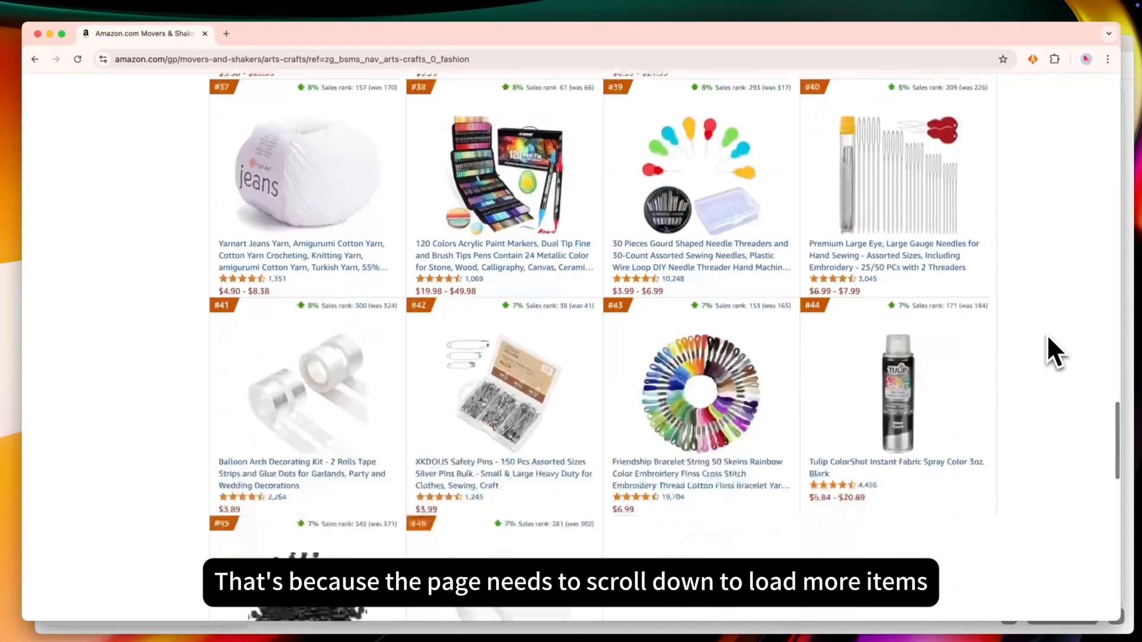
pyautogui.scroll(-5, 1047, 333)
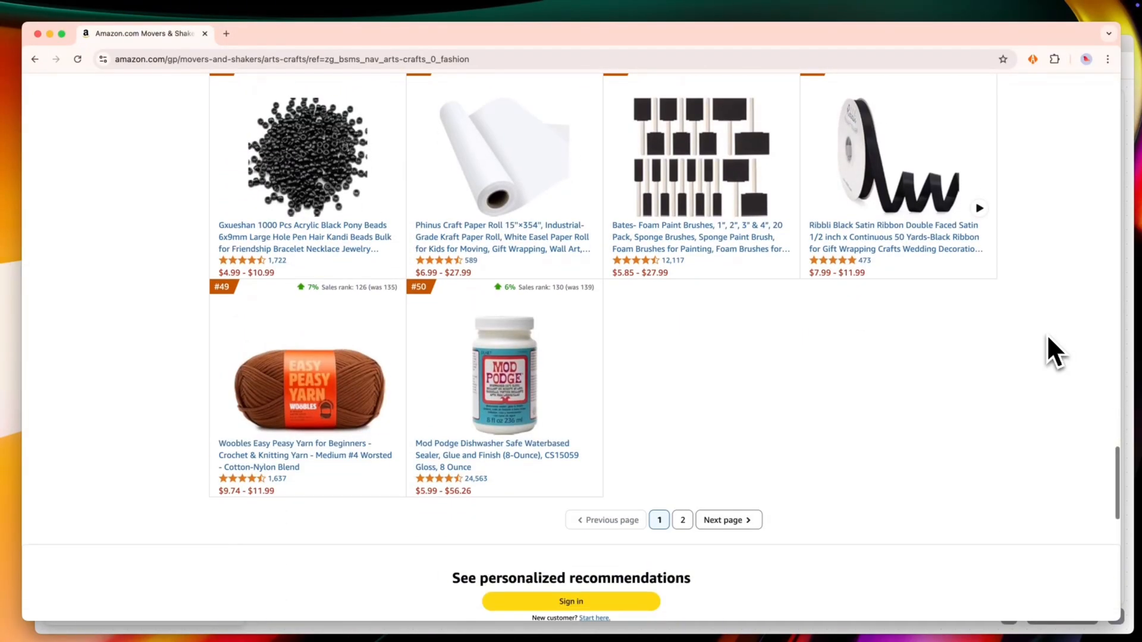
# - Switch to the Tapicker recipe editor, add a Scroll Page block between START and Extract Data, and open its settings
pyautogui.click(1129, 352)
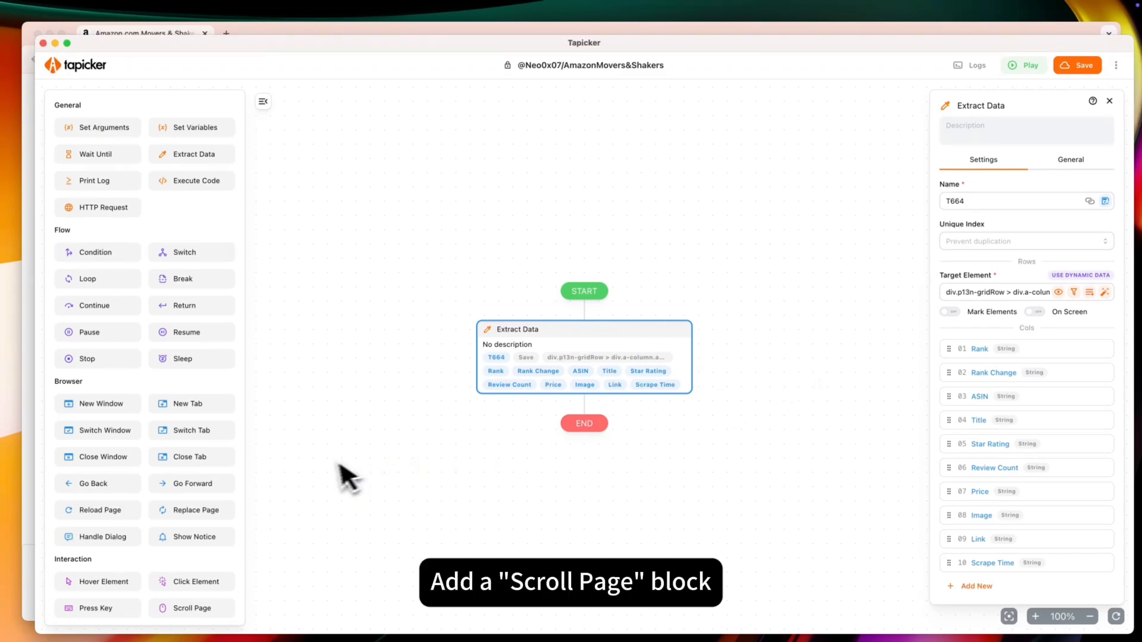
pyautogui.scroll(-5, 196, 522)
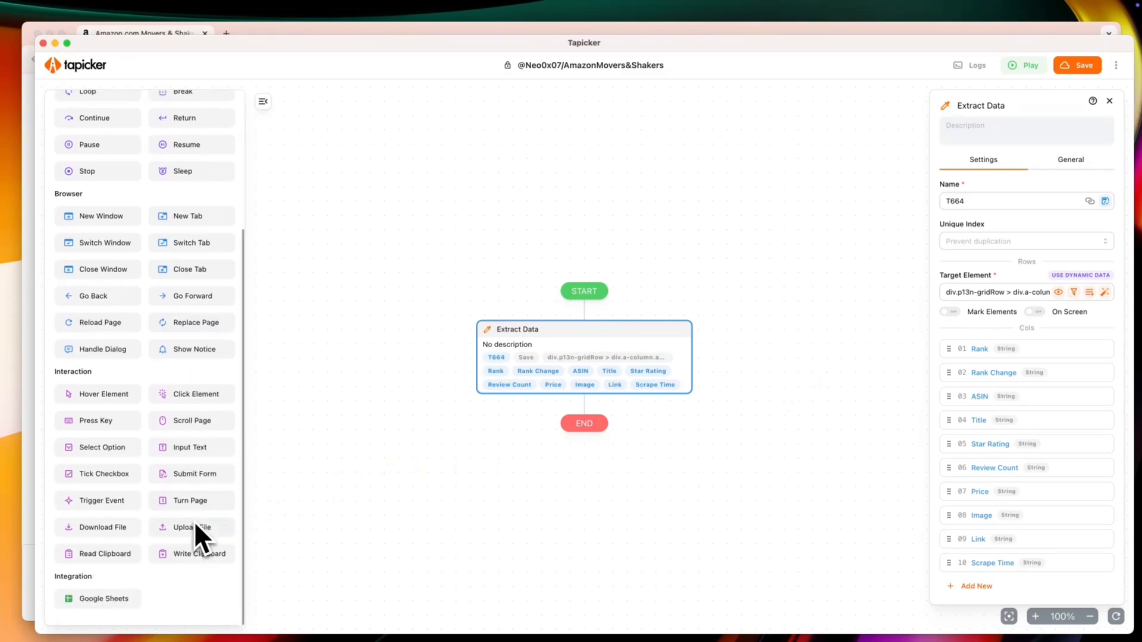
pyautogui.moveTo(188, 421); pyautogui.dragTo(715, 322)
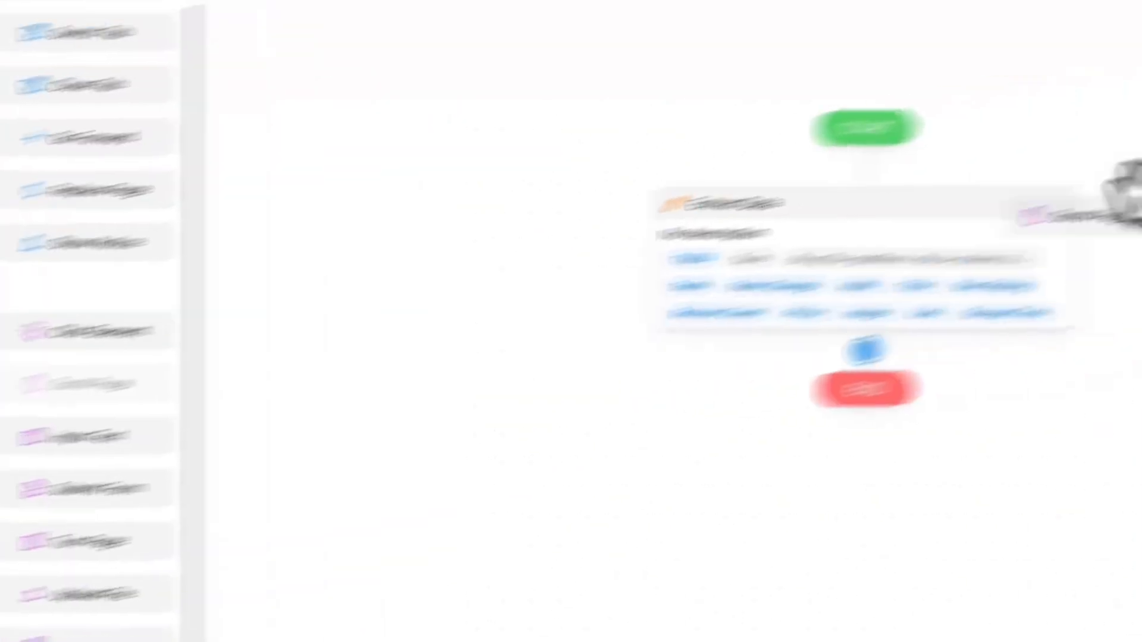
pyautogui.moveTo(1130, 193); pyautogui.dragTo(865, 178)
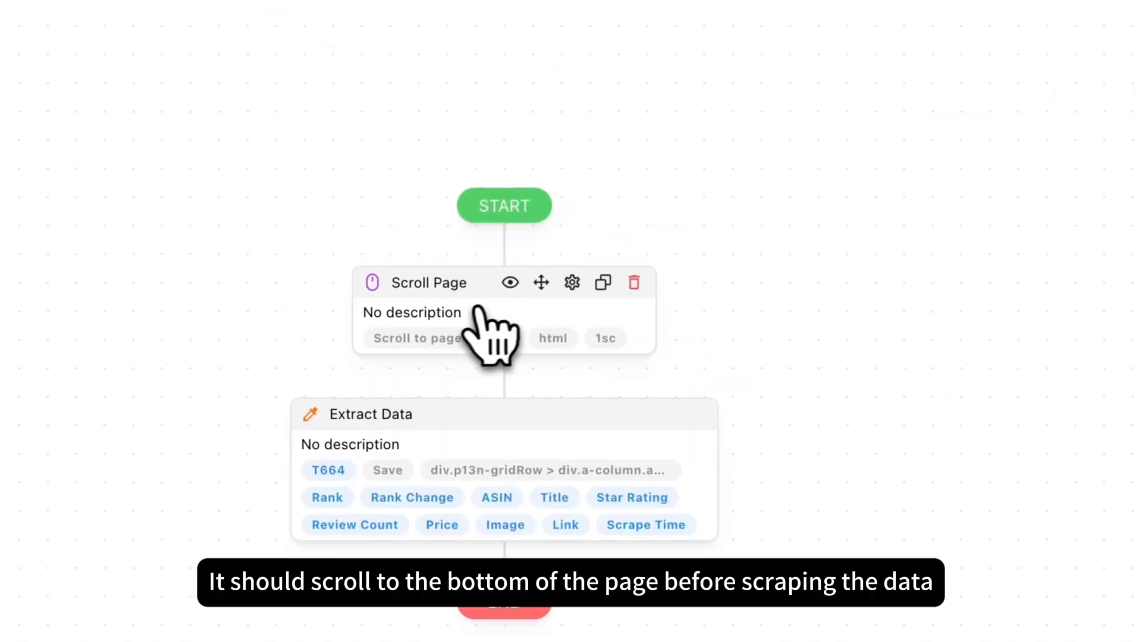
pyautogui.click(466, 311)
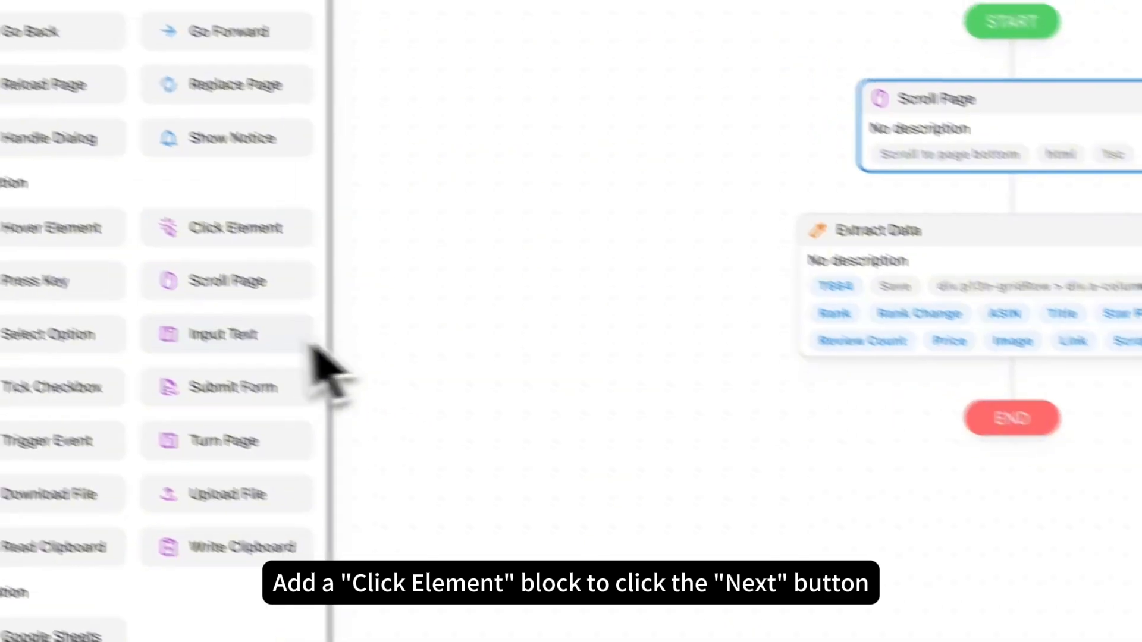
# - Add a Click Element block after Extract Data and pick the Amazon page's Next page link as its target element
pyautogui.moveTo(289, 270); pyautogui.dragTo(1073, 421)
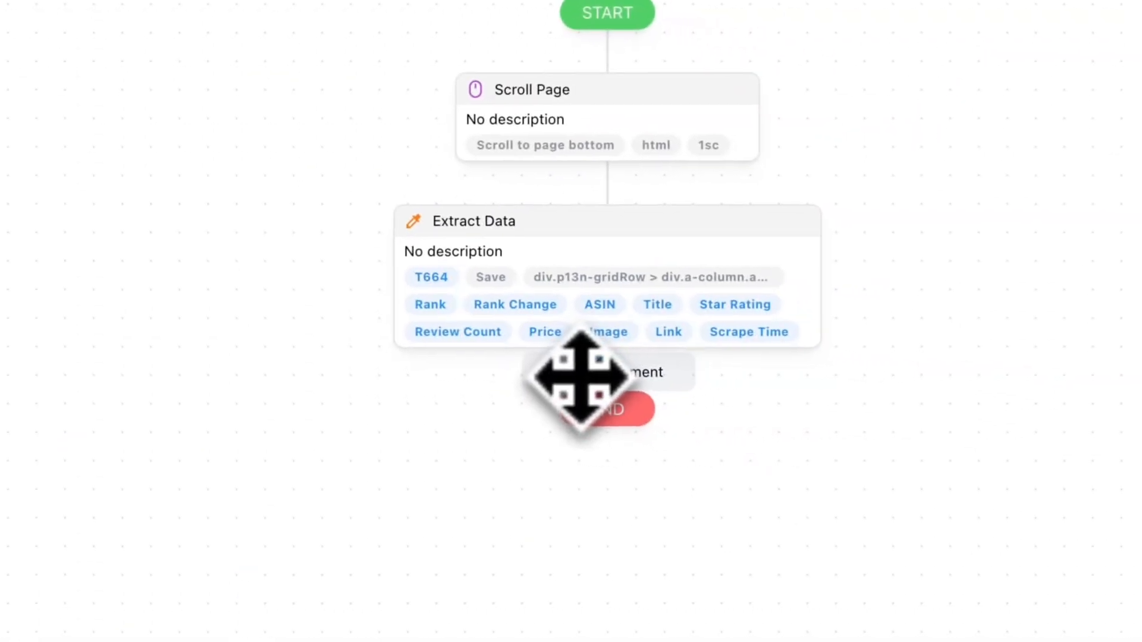
pyautogui.moveTo(580, 378); pyautogui.dragTo(581, 377)
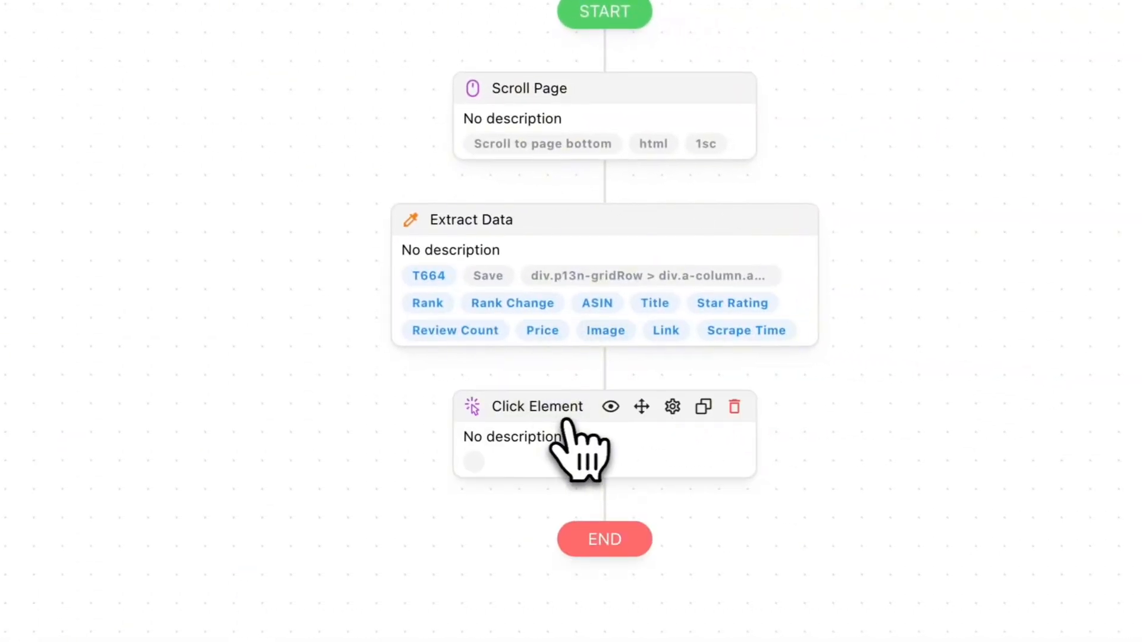
pyautogui.click(544, 424)
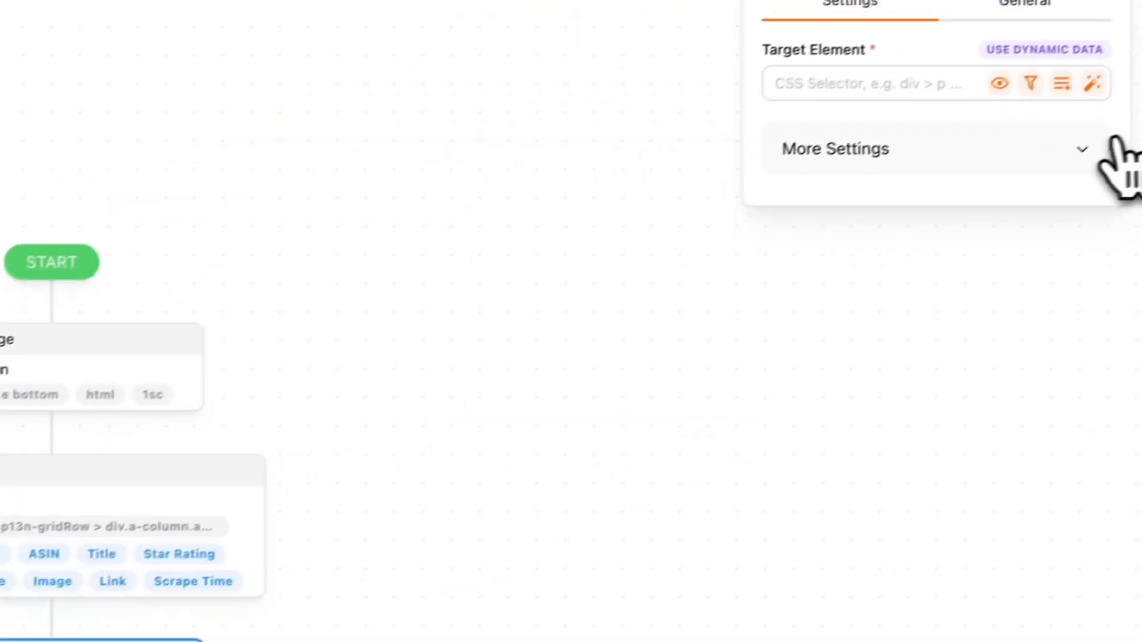
pyautogui.click(1092, 83)
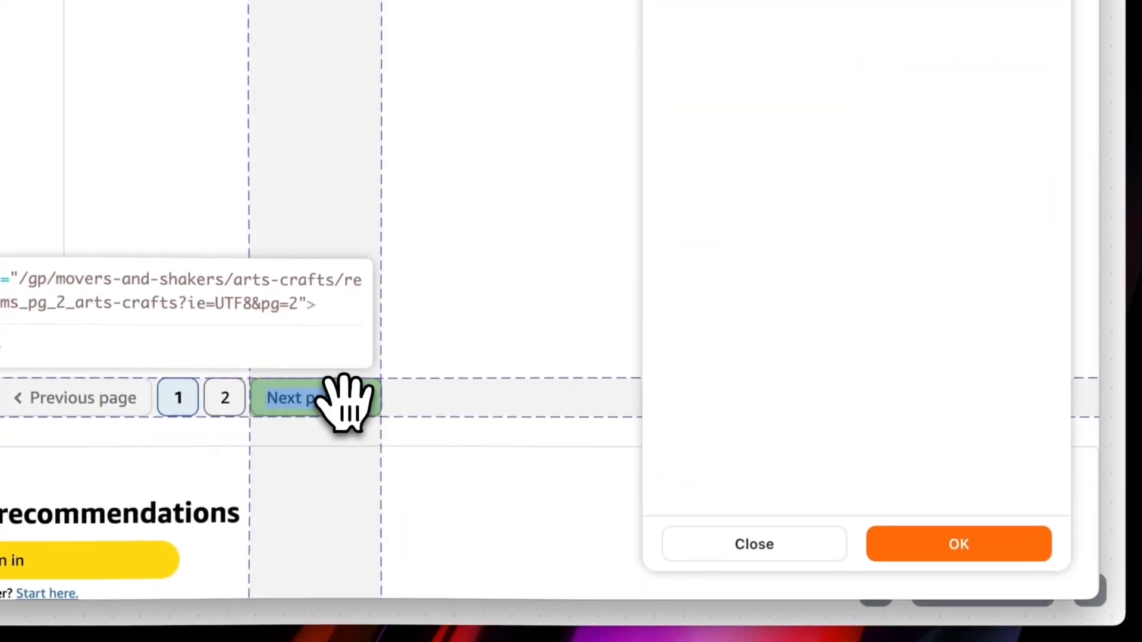
pyautogui.click(344, 397)
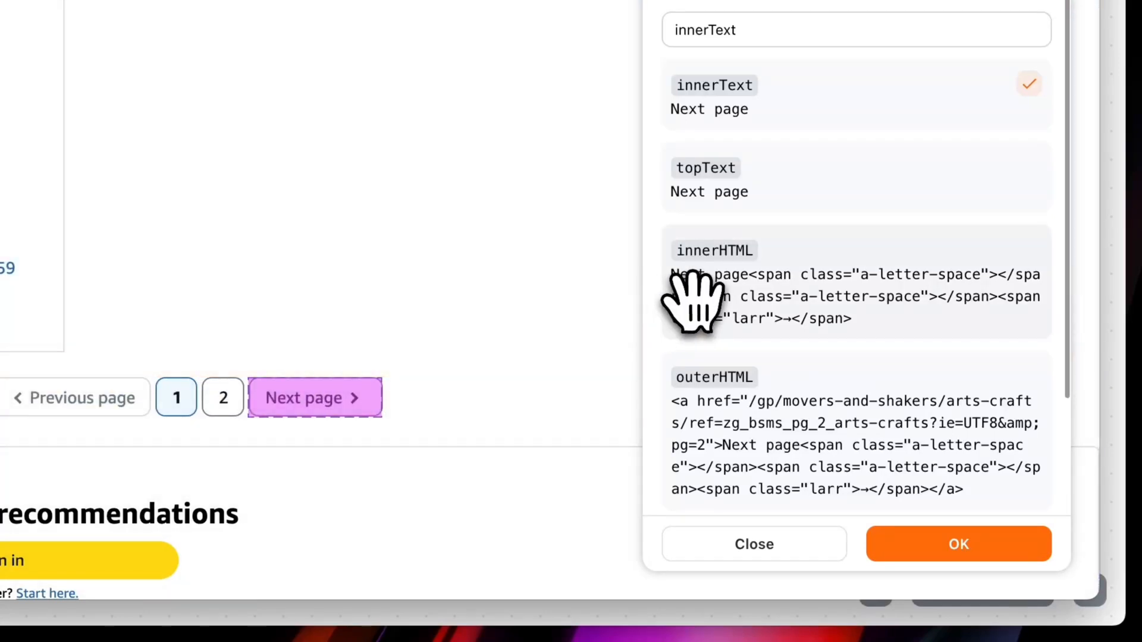
pyautogui.click(950, 552)
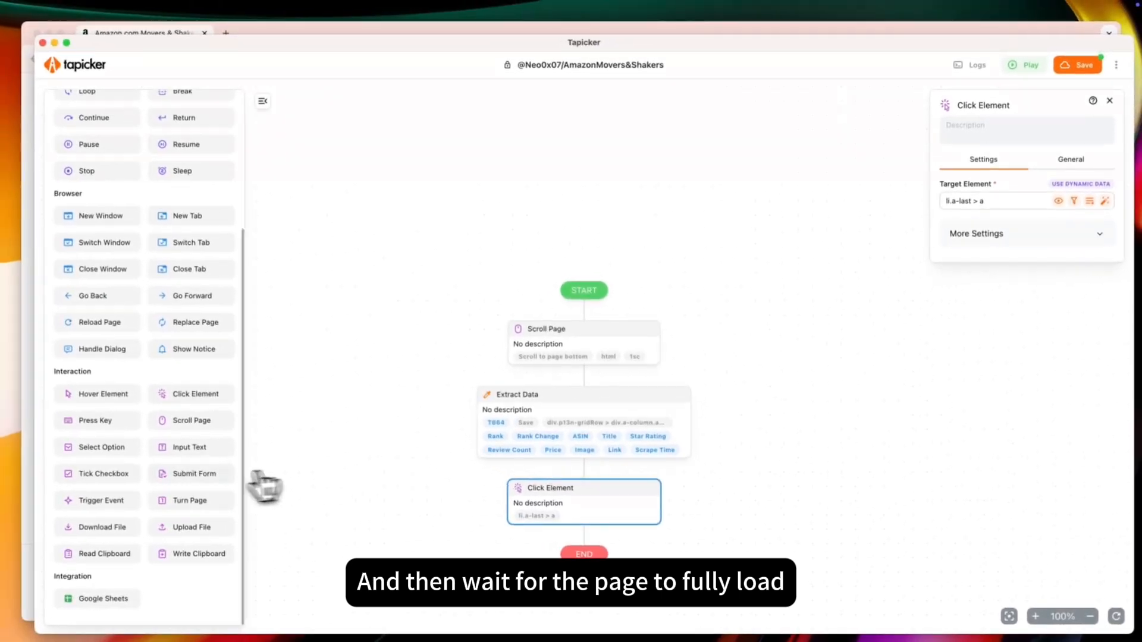
# - Add a Wait Until block for Page Loaded between Click Element and END, and open its settings
pyautogui.scroll(5, 204, 483)
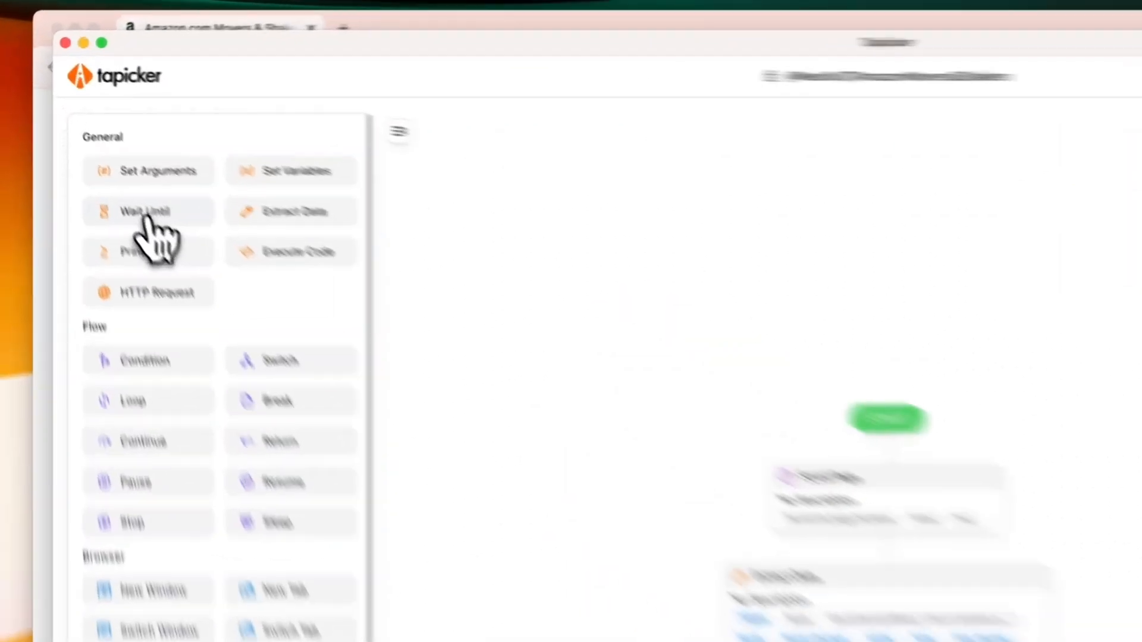
pyautogui.moveTo(96, 158); pyautogui.dragTo(601, 520)
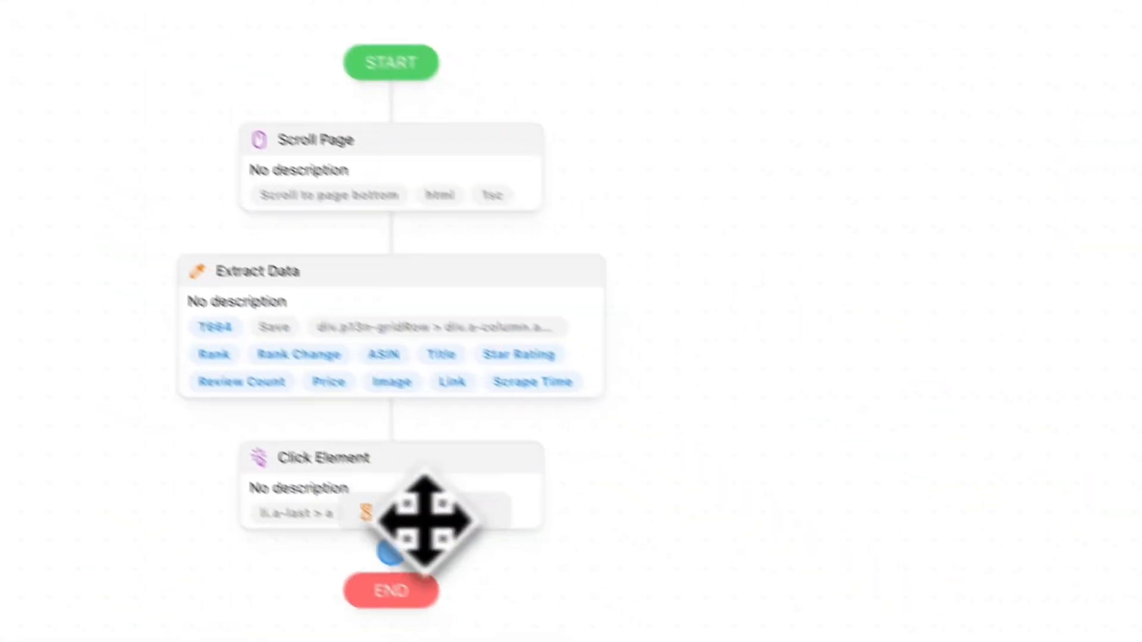
pyautogui.moveTo(425, 520); pyautogui.dragTo(419, 526)
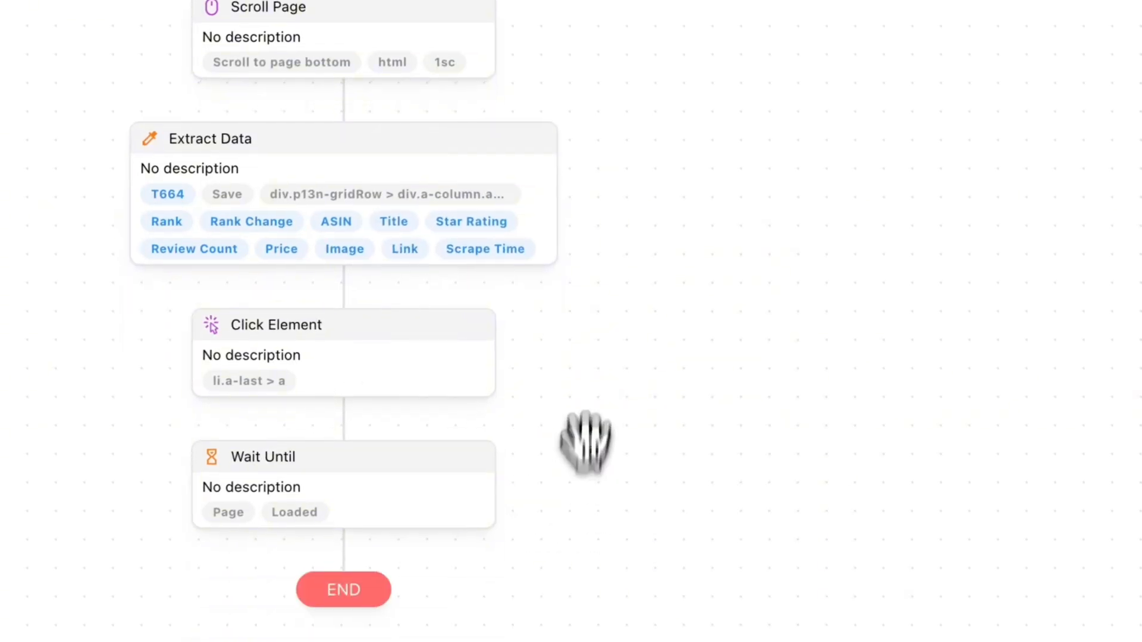
pyautogui.scroll(-3, 581, 233)
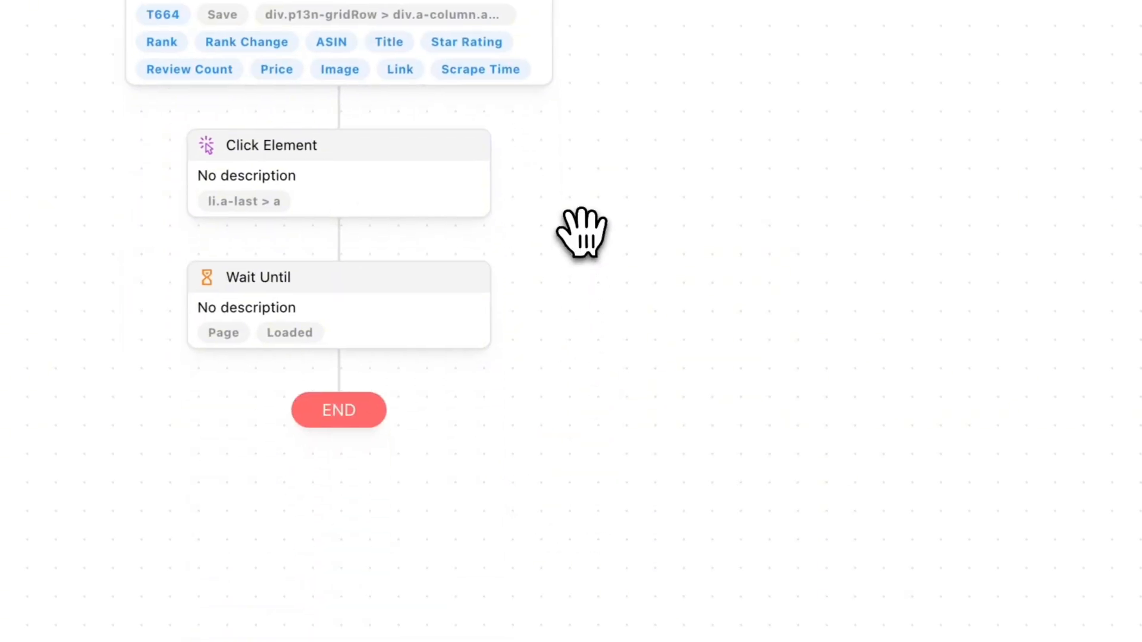
pyautogui.doubleClick(291, 317)
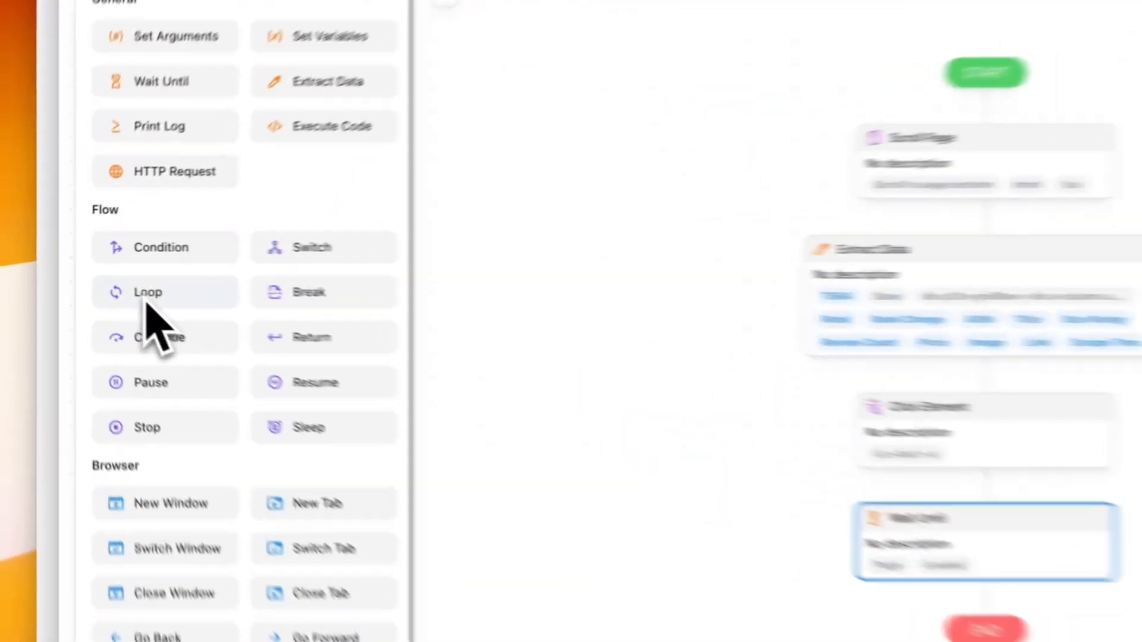
# - Add a Loop block after START and move Scroll Page, Extract Data, Click Element and Wait Until into it in that order
pyautogui.moveTo(90, 284); pyautogui.dragTo(593, 210)
pyautogui.moveTo(766, 263); pyautogui.dragTo(694, 213)
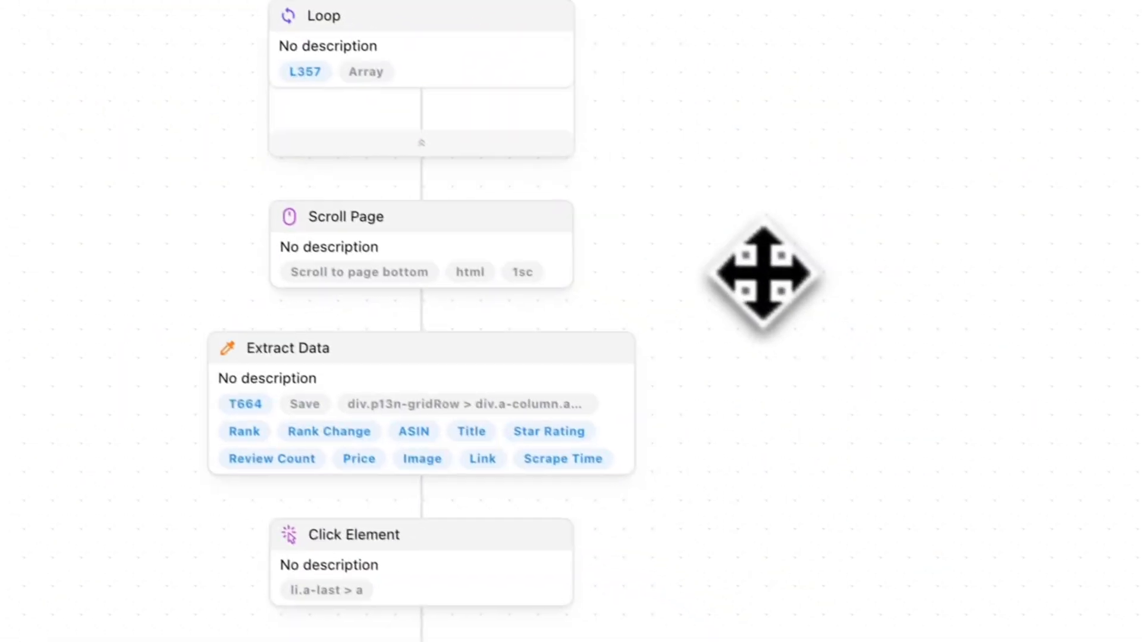
pyautogui.moveTo(454, 247)
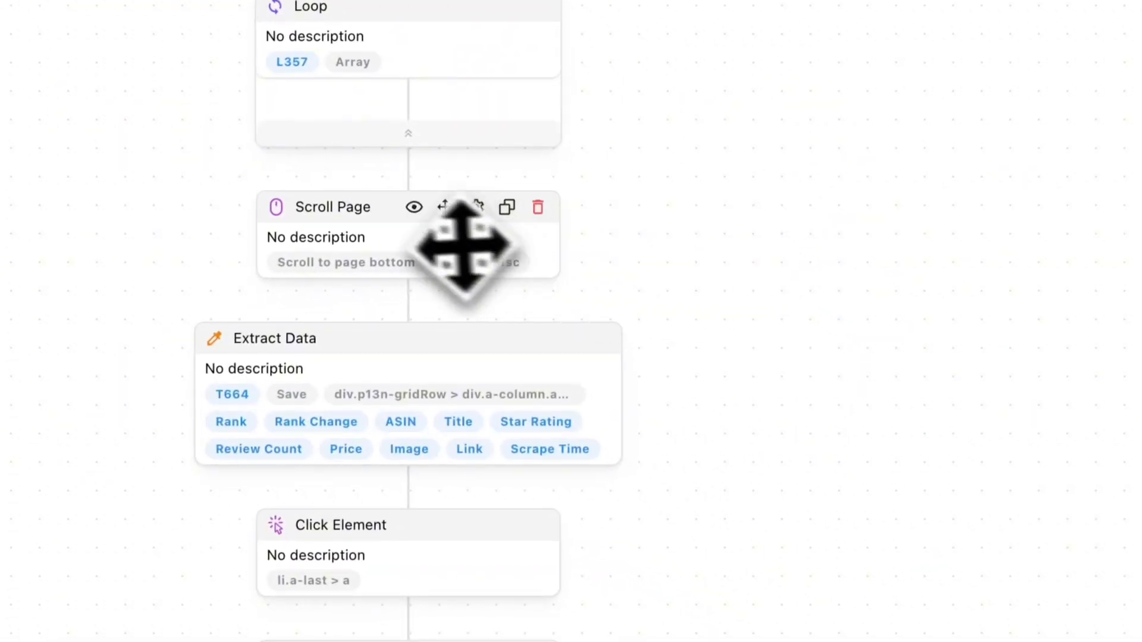
pyautogui.moveTo(450, 218); pyautogui.dragTo(479, 113)
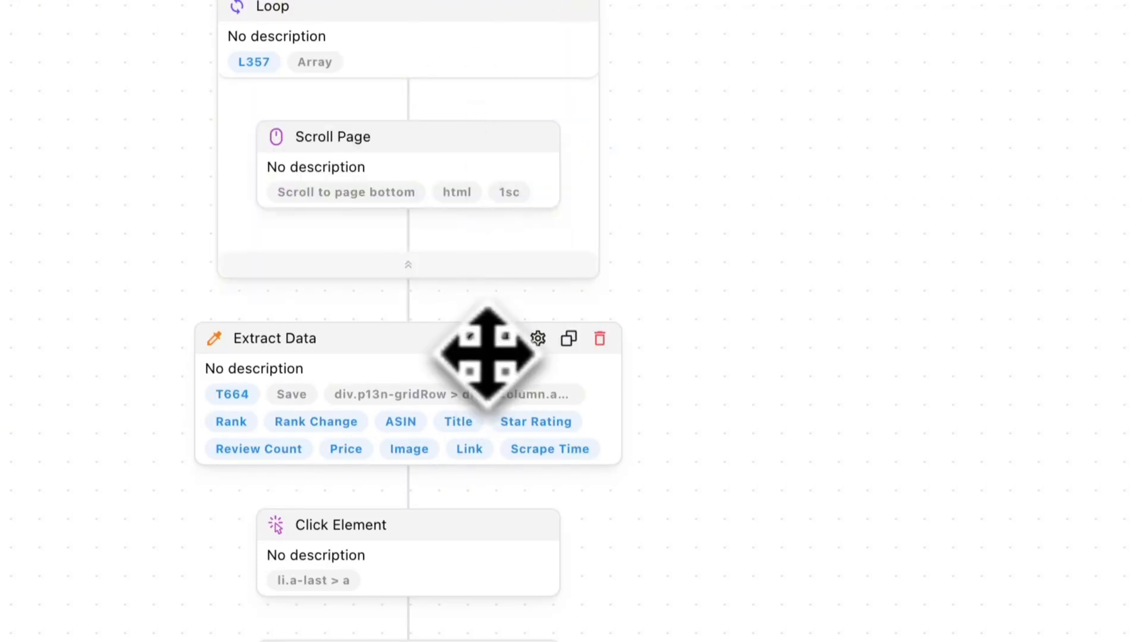
pyautogui.moveTo(507, 338); pyautogui.dragTo(512, 271)
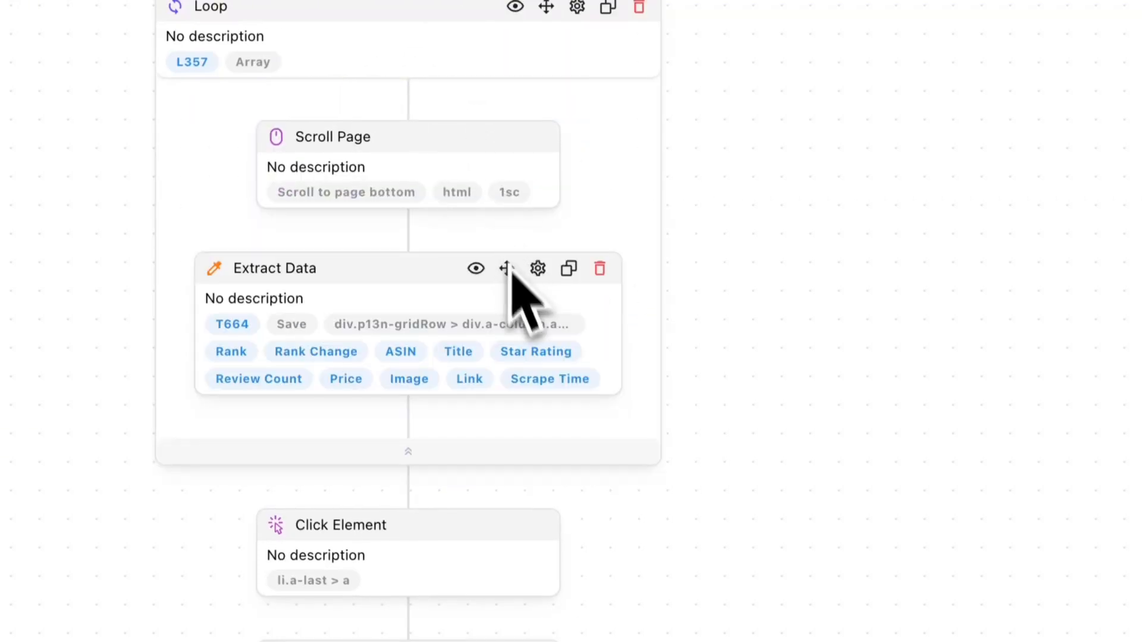
pyautogui.moveTo(452, 528); pyautogui.dragTo(493, 431)
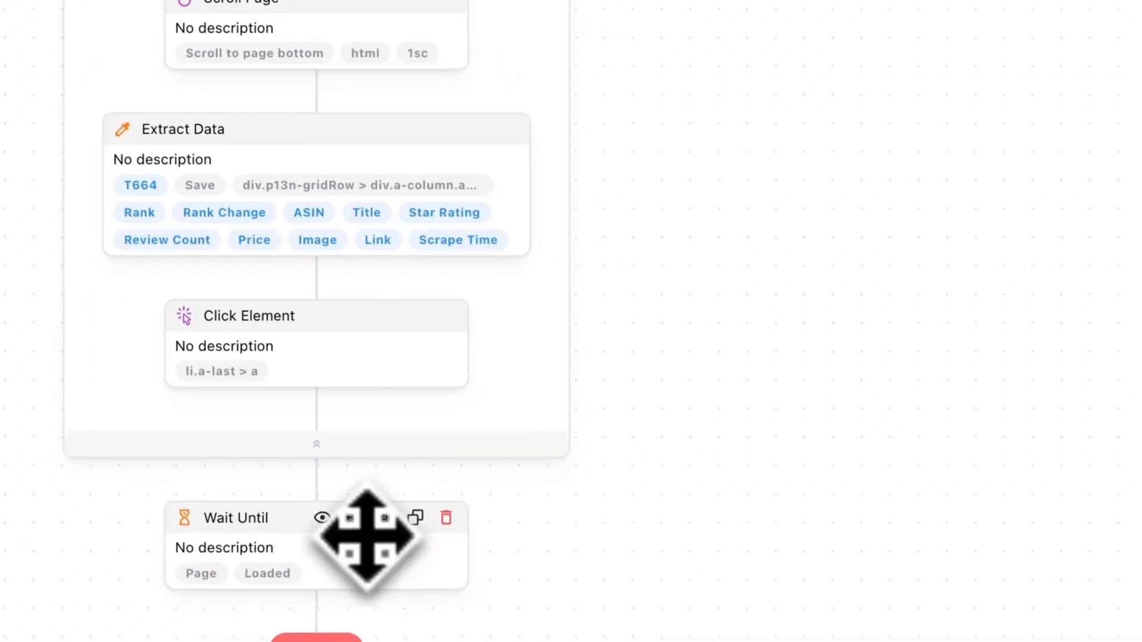
pyautogui.moveTo(365, 536); pyautogui.dragTo(357, 398)
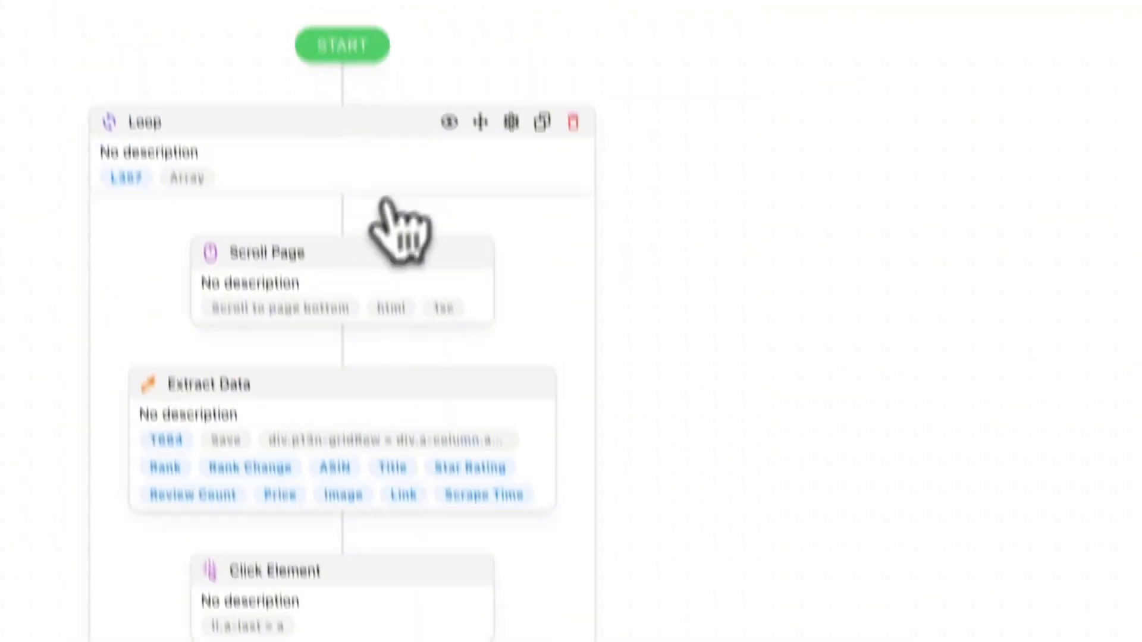
# - Set the Loop block's type to Number with start 0 and end 2, and save the recipe
pyautogui.click(331, 235)
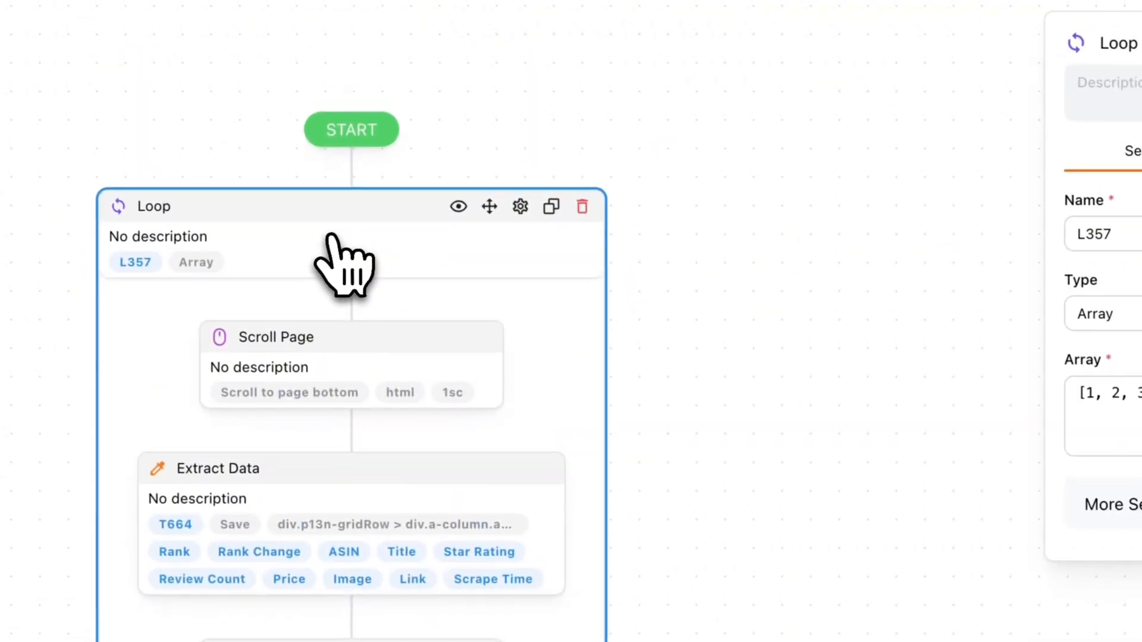
pyautogui.click(1124, 314)
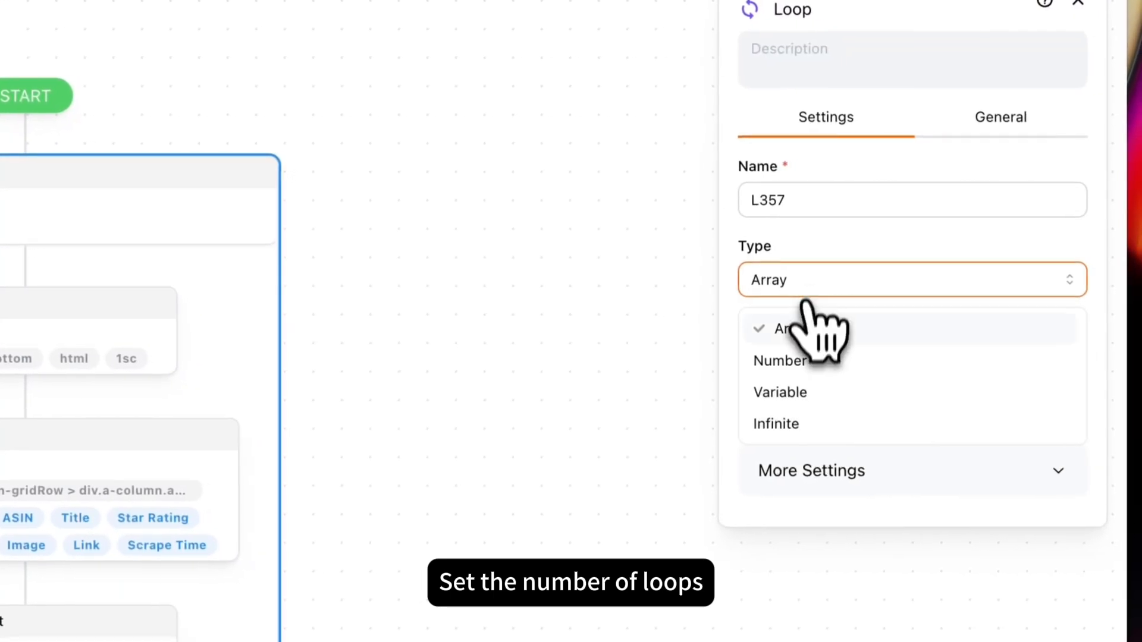
pyautogui.click(797, 362)
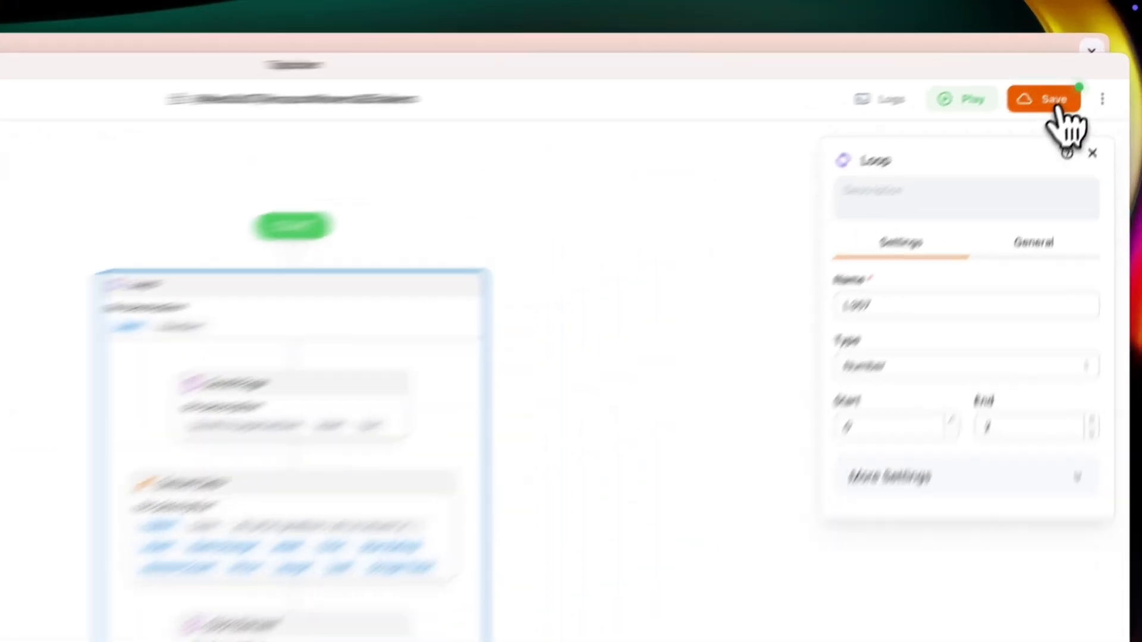
pyautogui.click(1088, 67)
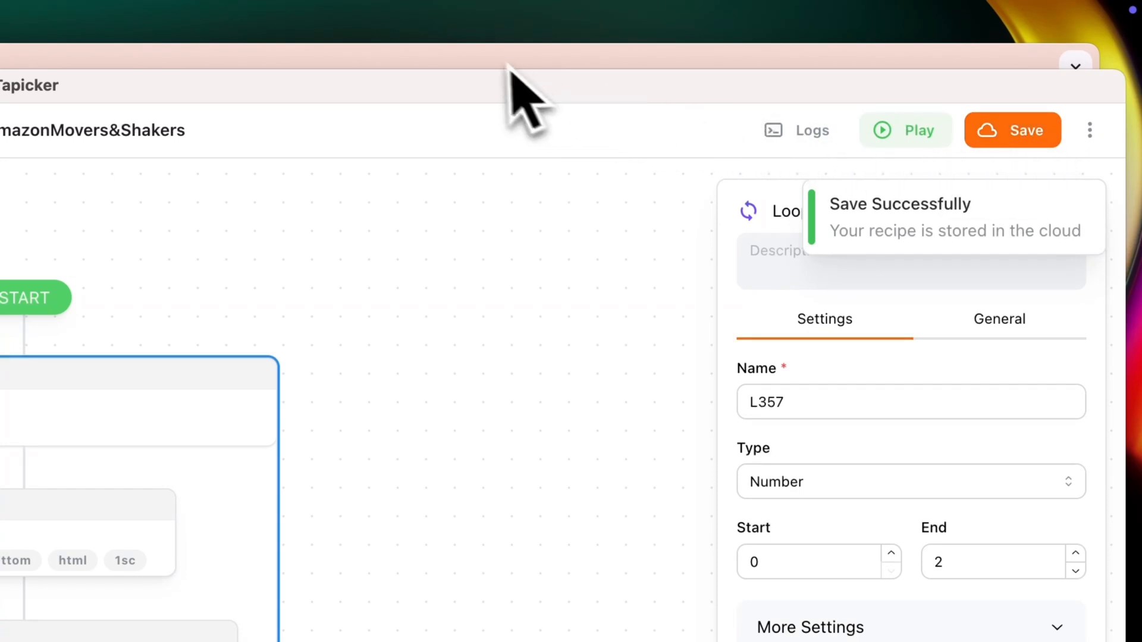
# - Switch to the browser's Amazon Movers & Shakers page, return to its beginning and reload it
pyautogui.click(487, 55)
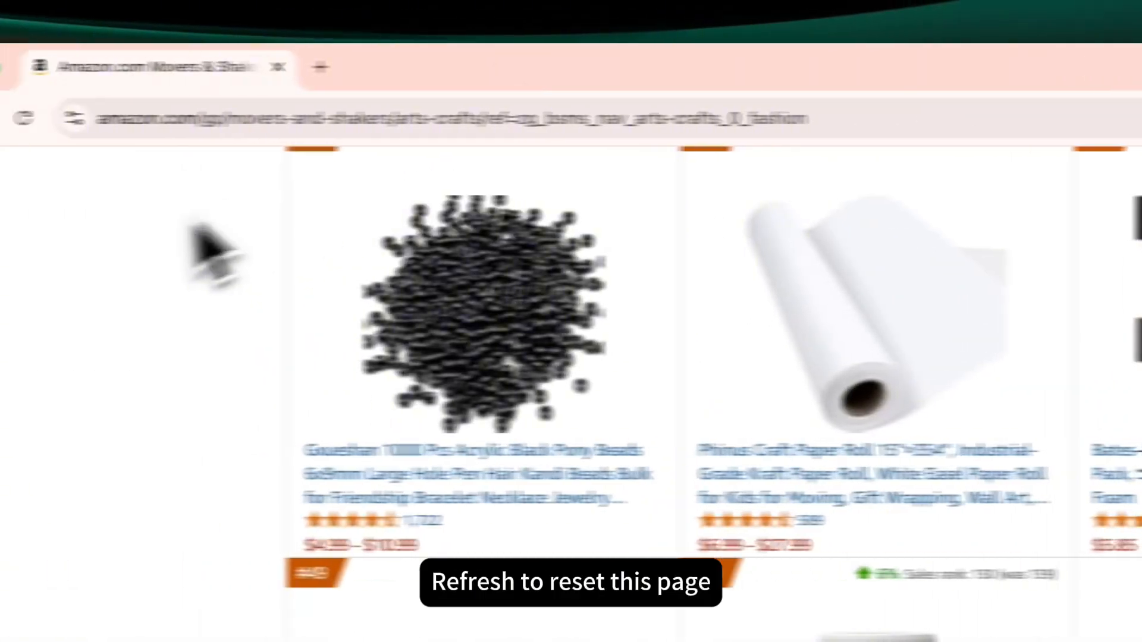
pyautogui.scroll(20, 205, 247)
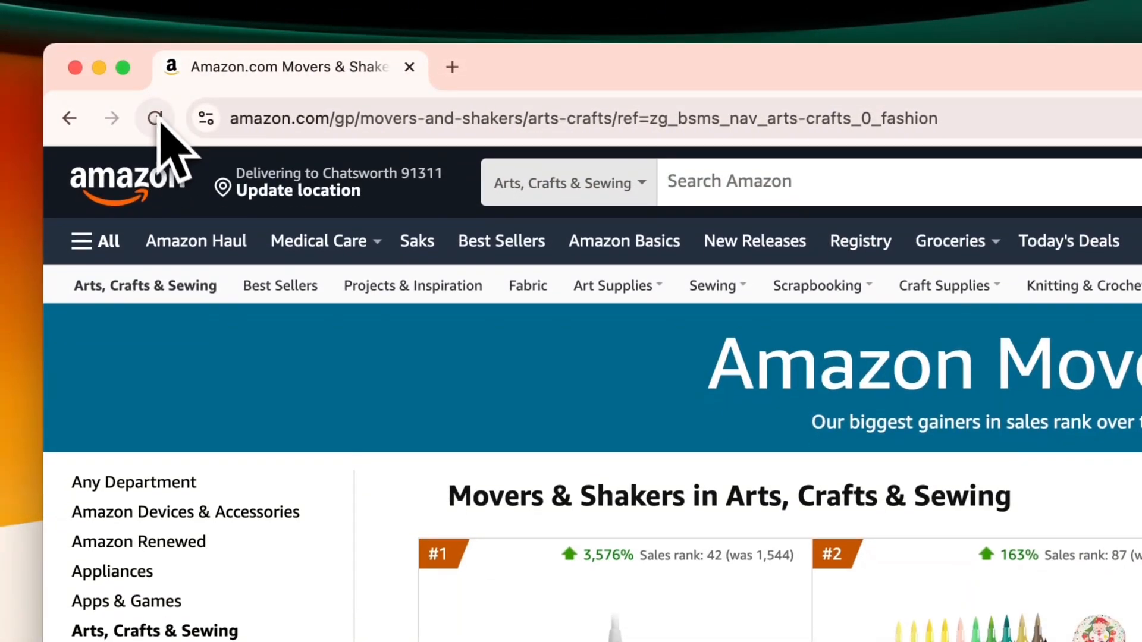
pyautogui.click(156, 119)
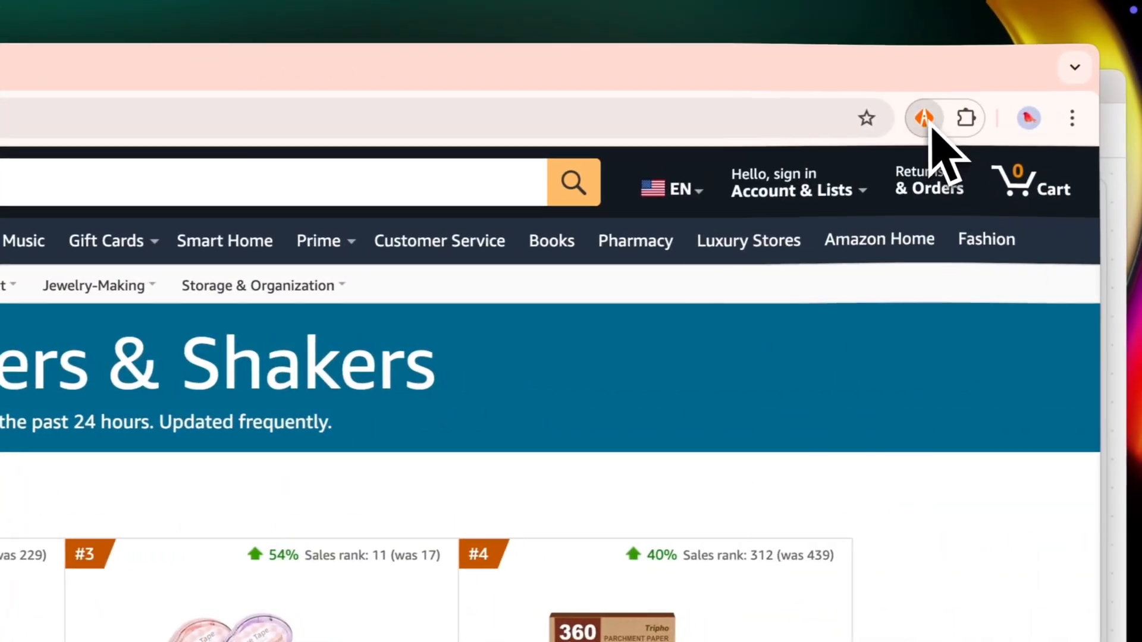
# - Run the AmazonMovers&Shakers recipe from your own recipes with Clear Previous Data on
pyautogui.click(924, 117)
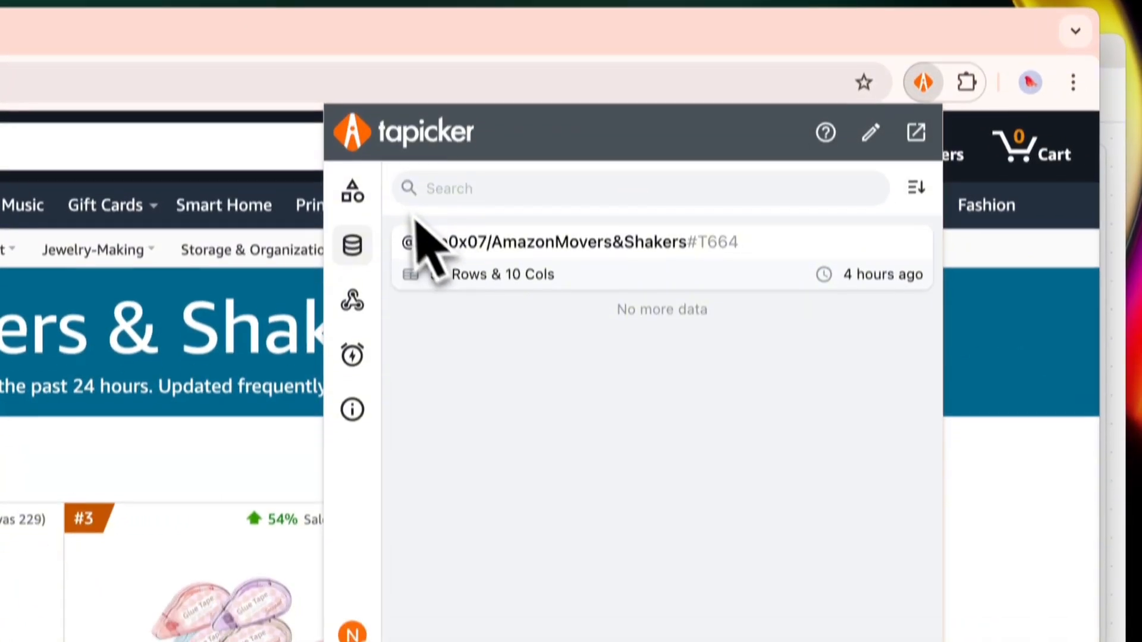
pyautogui.click(353, 229)
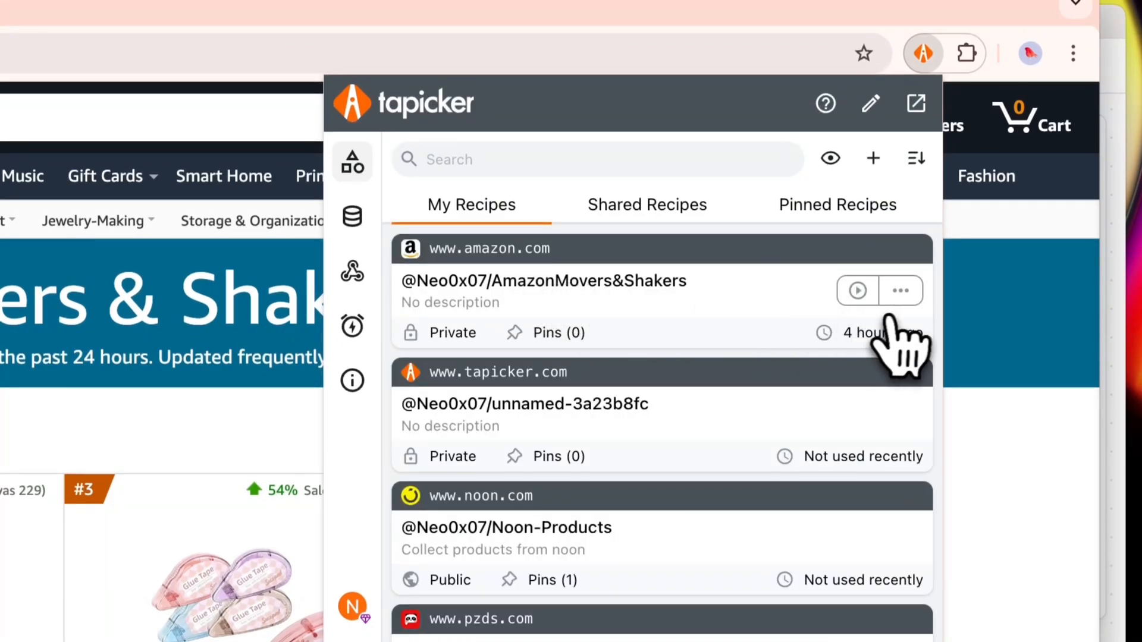
pyautogui.click(862, 296)
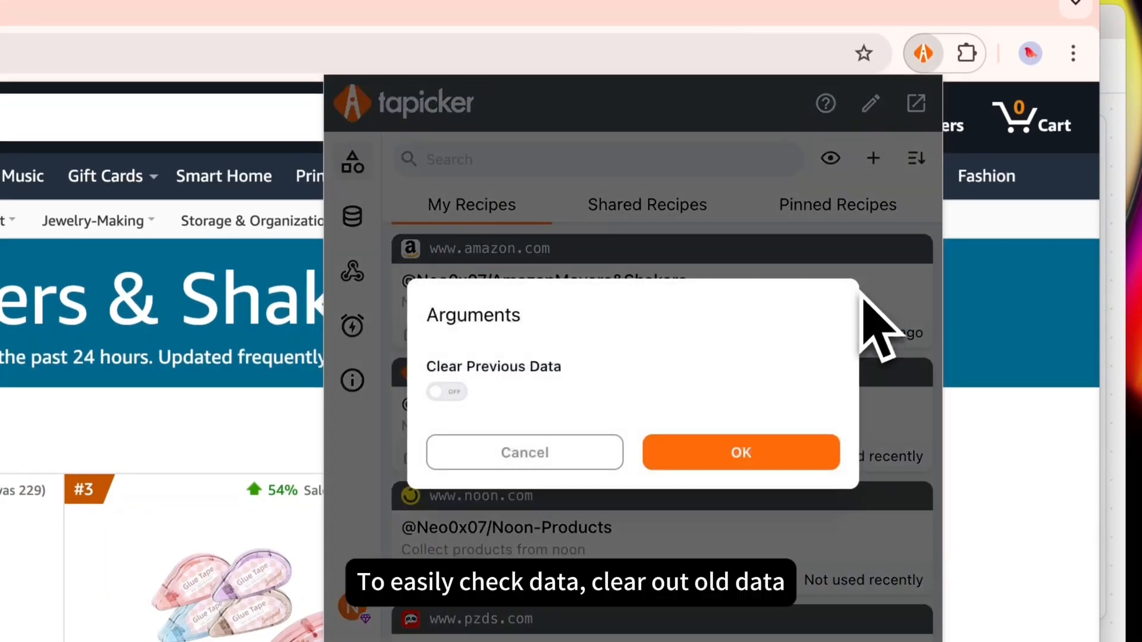
pyautogui.click(448, 392)
pyautogui.click(740, 458)
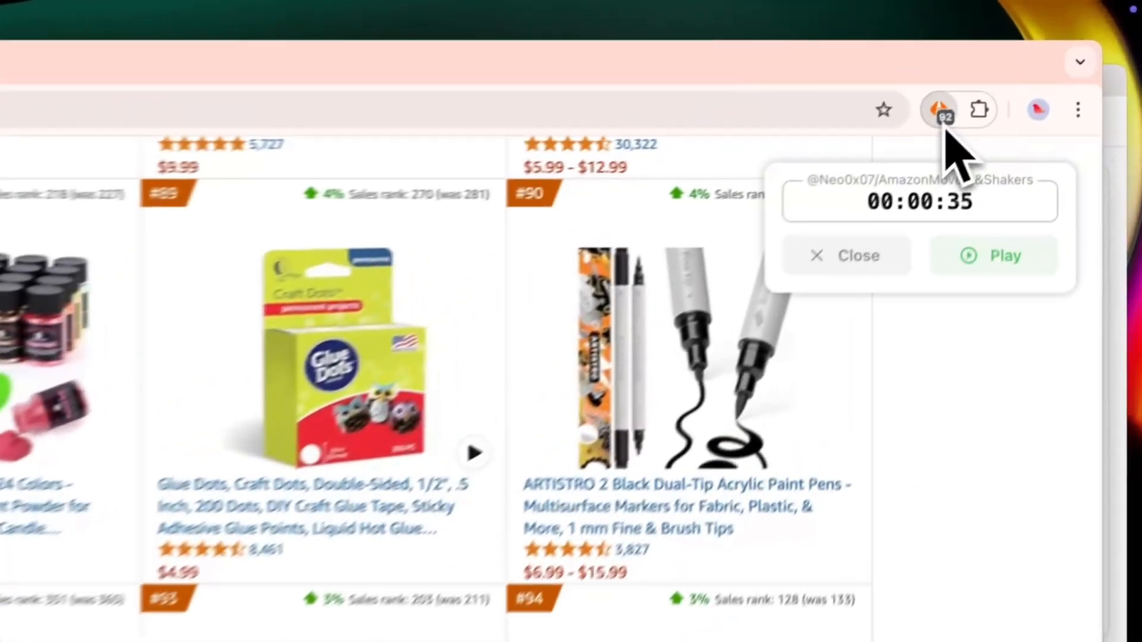
# - Open the AmazonMovers&Shakers scraped data table in its own window and examine its columns and rows to the end
pyautogui.click(1035, 59)
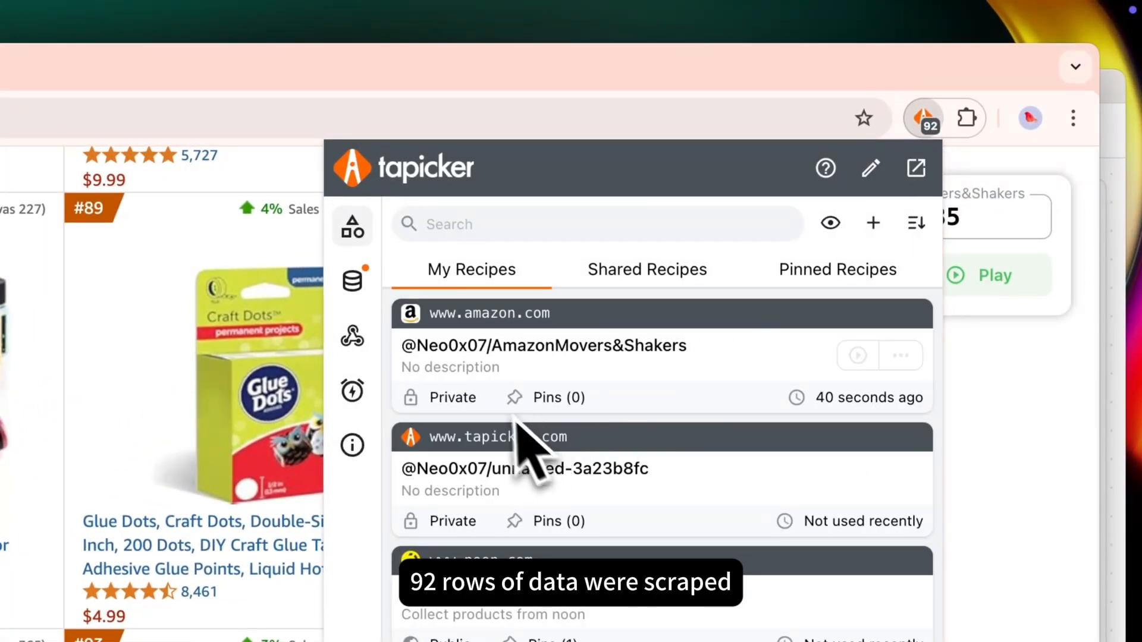
pyautogui.click(352, 281)
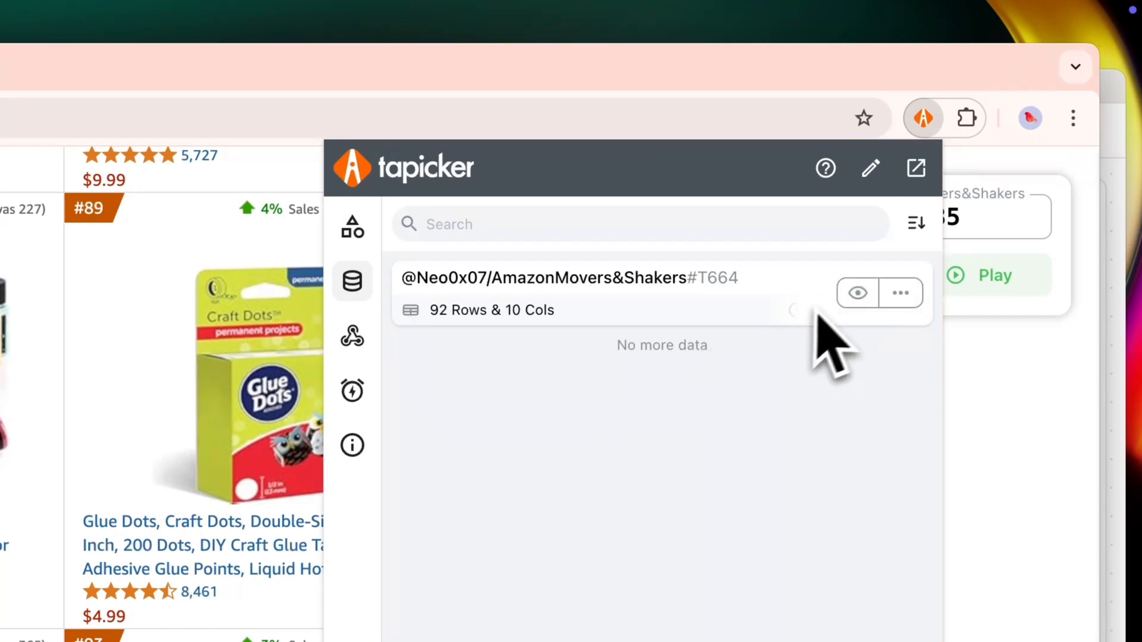
pyautogui.click(856, 297)
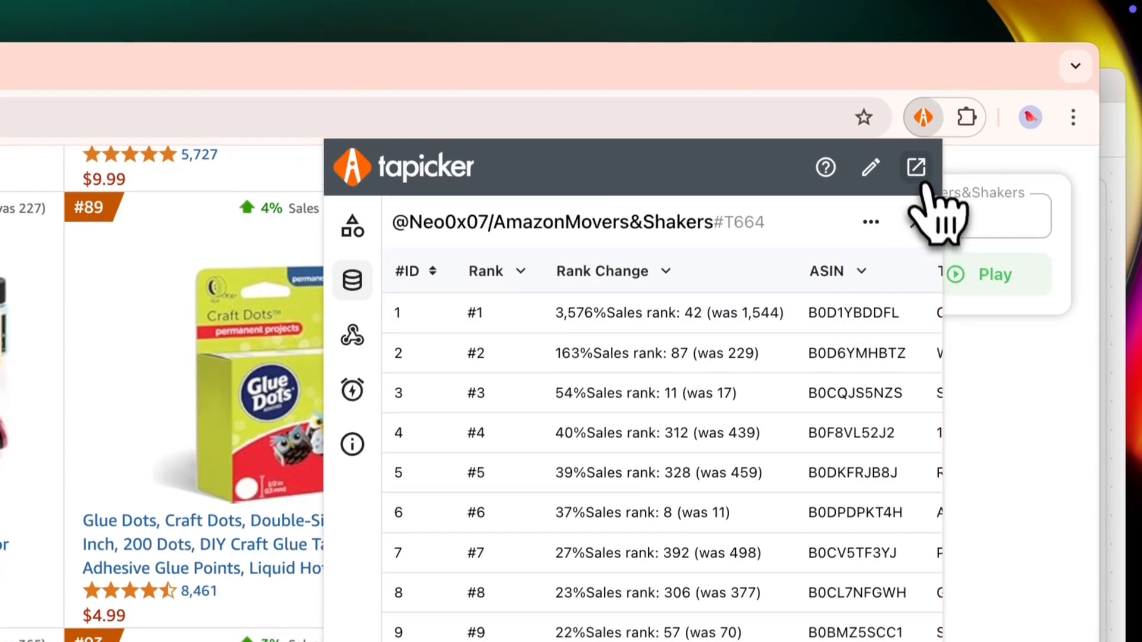
pyautogui.click(916, 168)
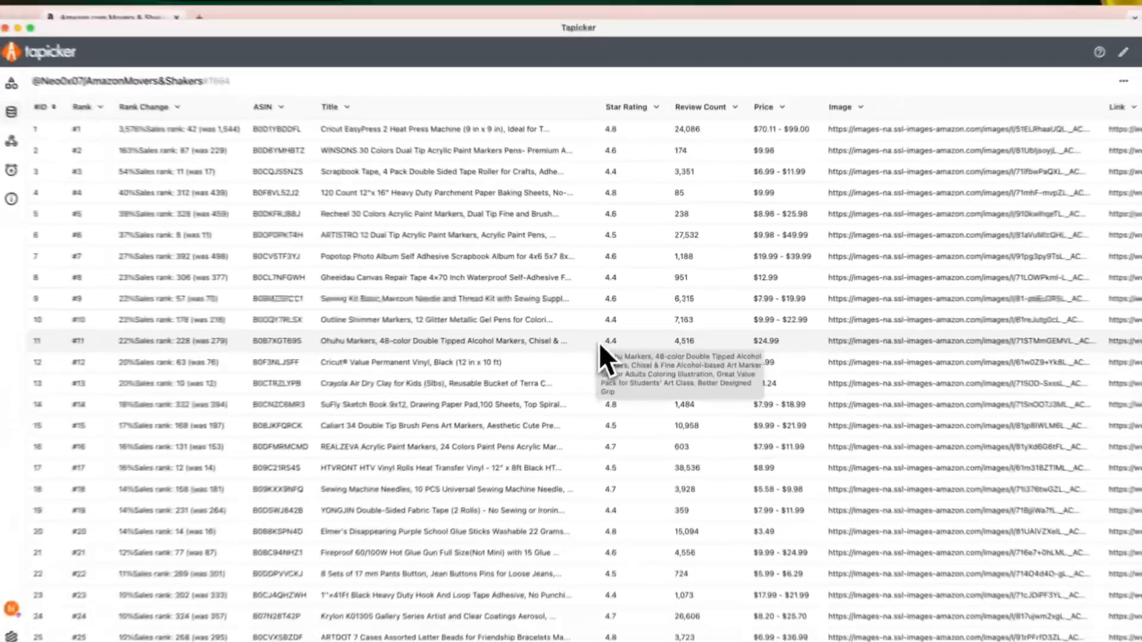
pyautogui.hscroll(10, 602, 339)
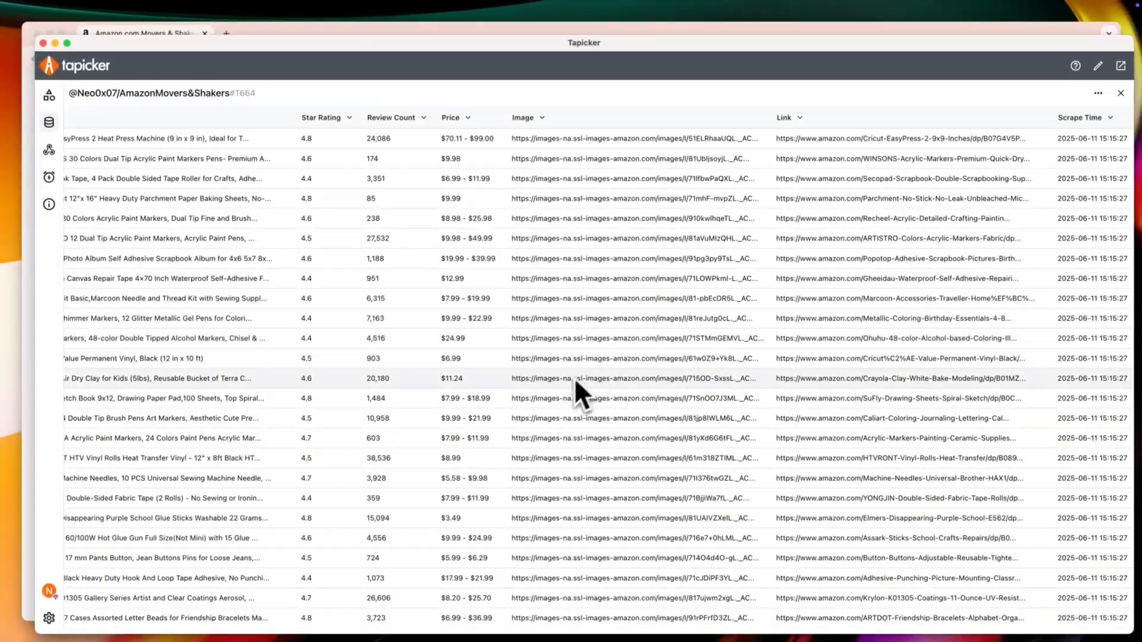
pyautogui.scroll(-5, 575, 381)
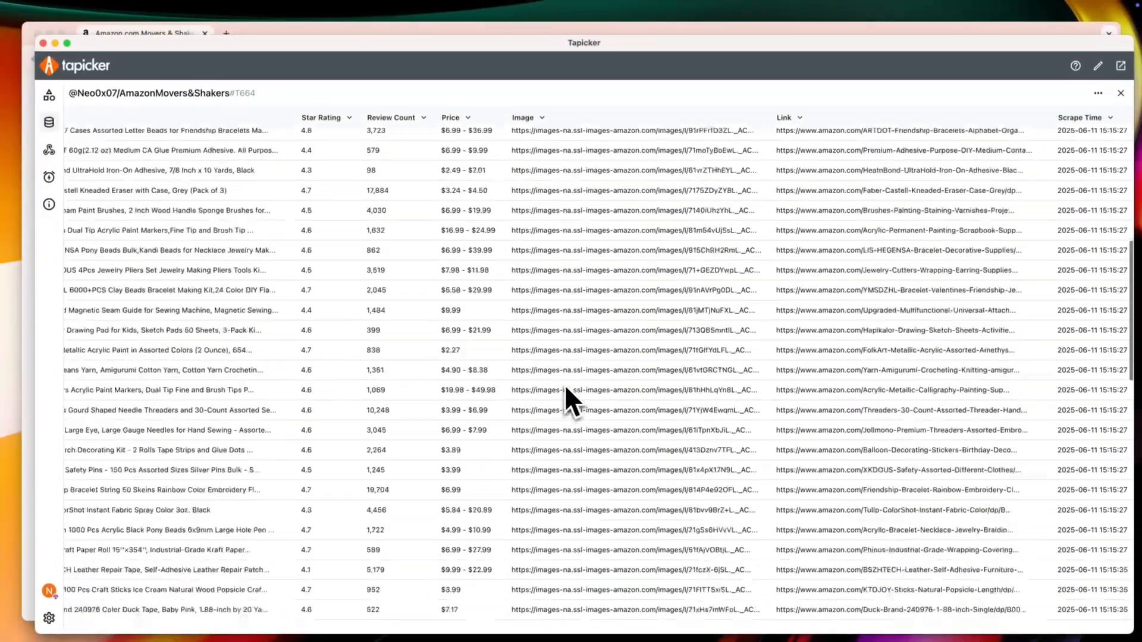
pyautogui.hscroll(-10, 583, 362)
pyautogui.scroll(-10, 585, 361)
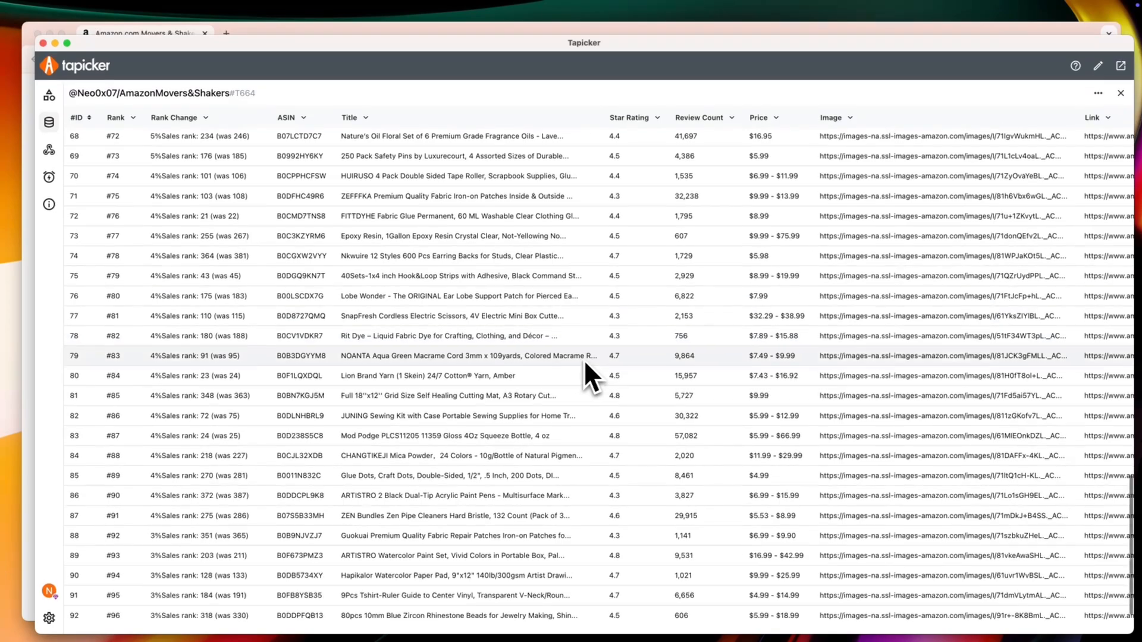
pyautogui.scroll(20, 584, 364)
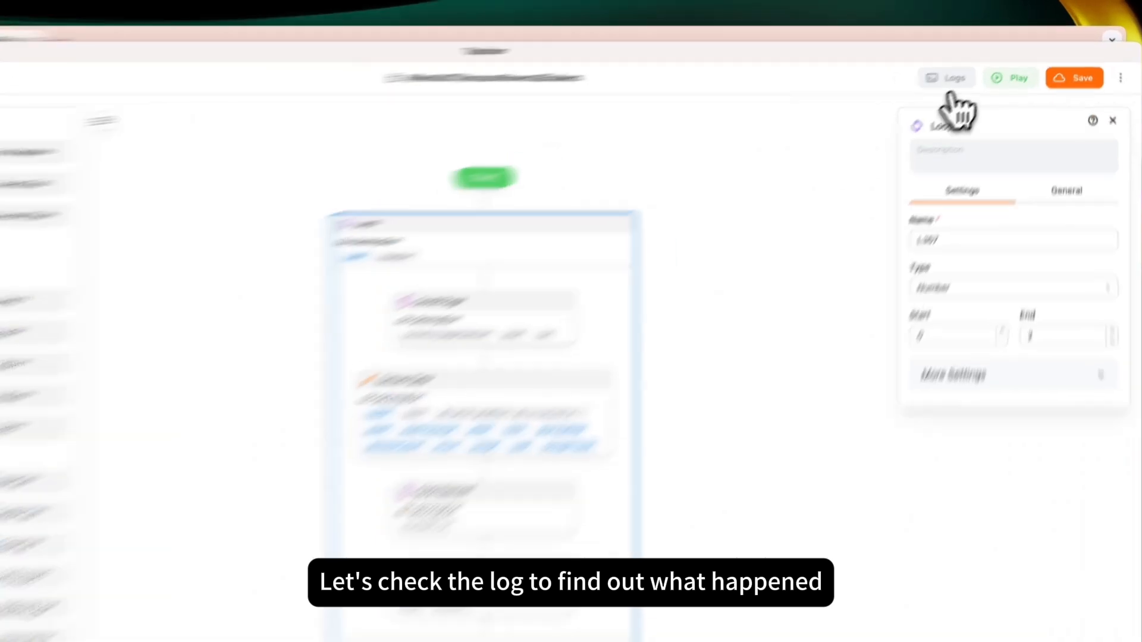
# - Examine the recipe's run log for the Click Element warning and the selector it targets
pyautogui.click(947, 80)
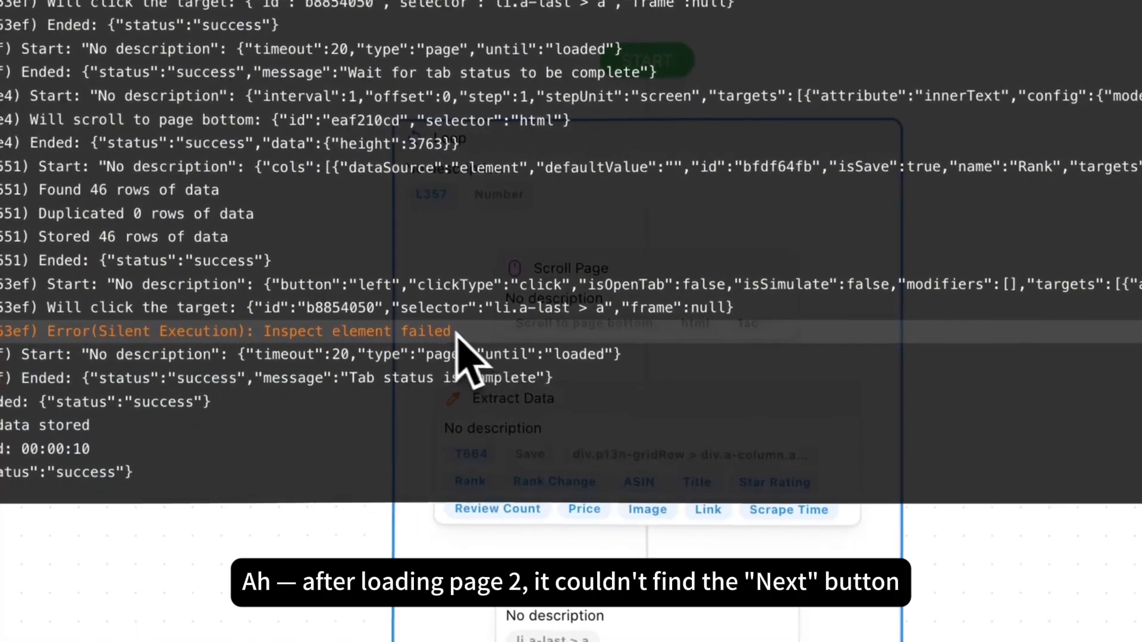
pyautogui.moveTo(455, 332); pyautogui.dragTo(47, 331)
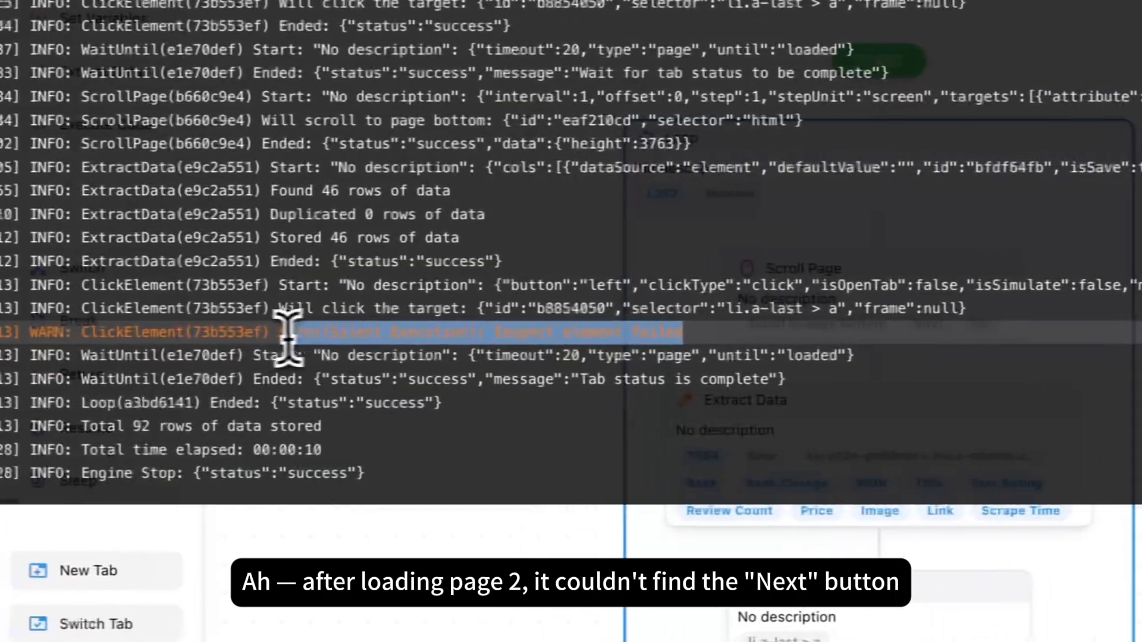
pyautogui.moveTo(745, 309); pyautogui.dragTo(855, 309)
pyautogui.click(618, 252)
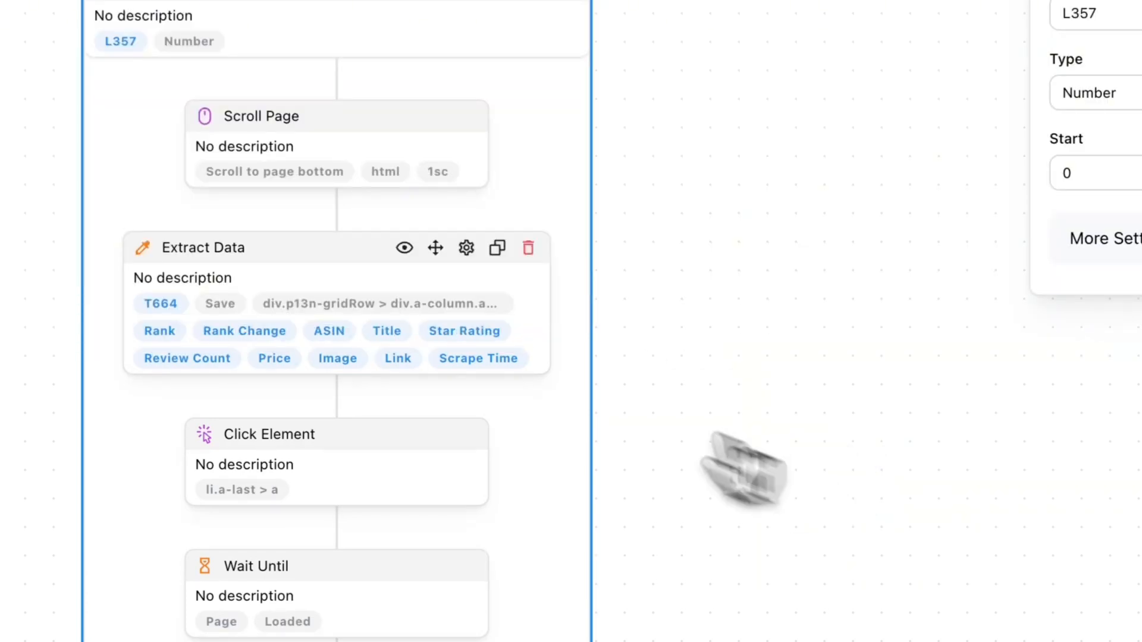
# - Set the Click Element block to Break Loop when an error occurs
pyautogui.click(324, 437)
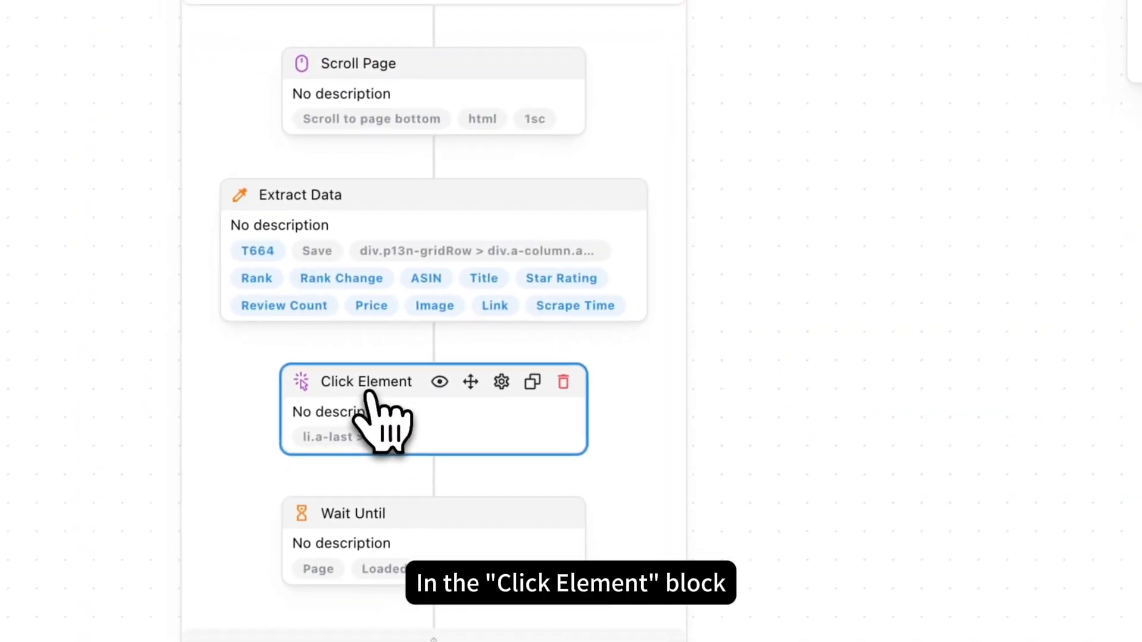
pyautogui.click(1005, 171)
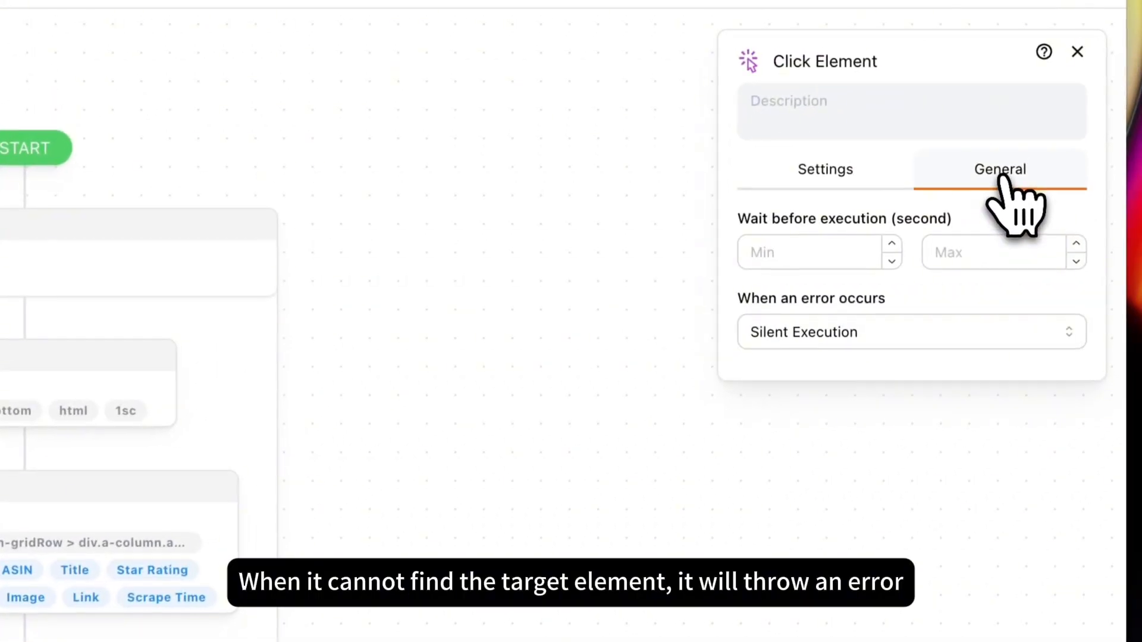
pyautogui.click(794, 339)
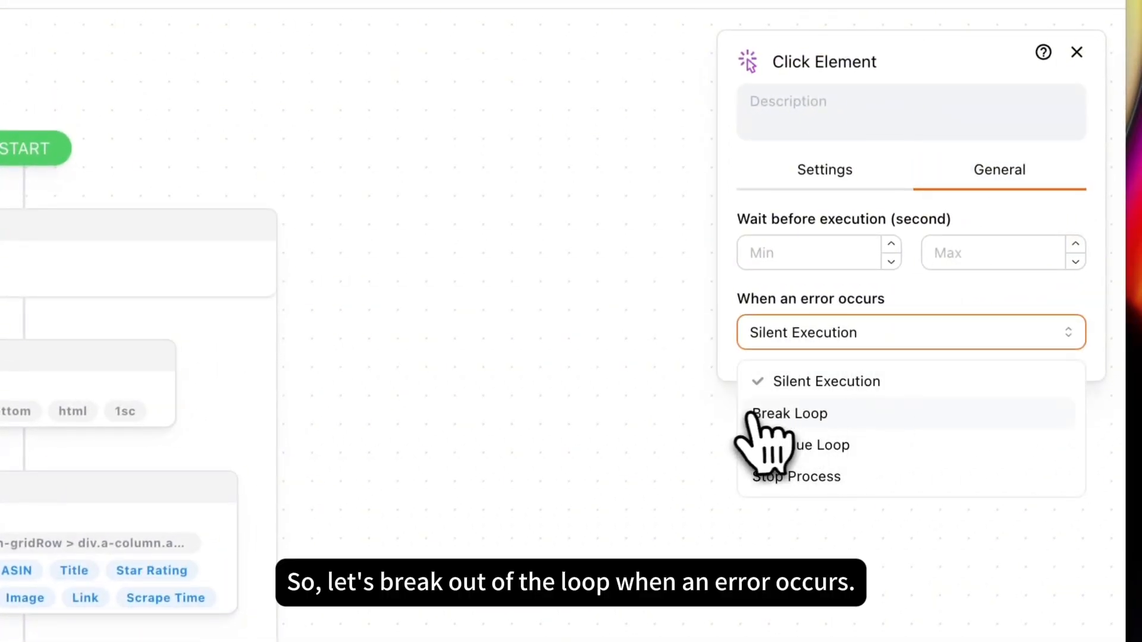
pyautogui.click(809, 414)
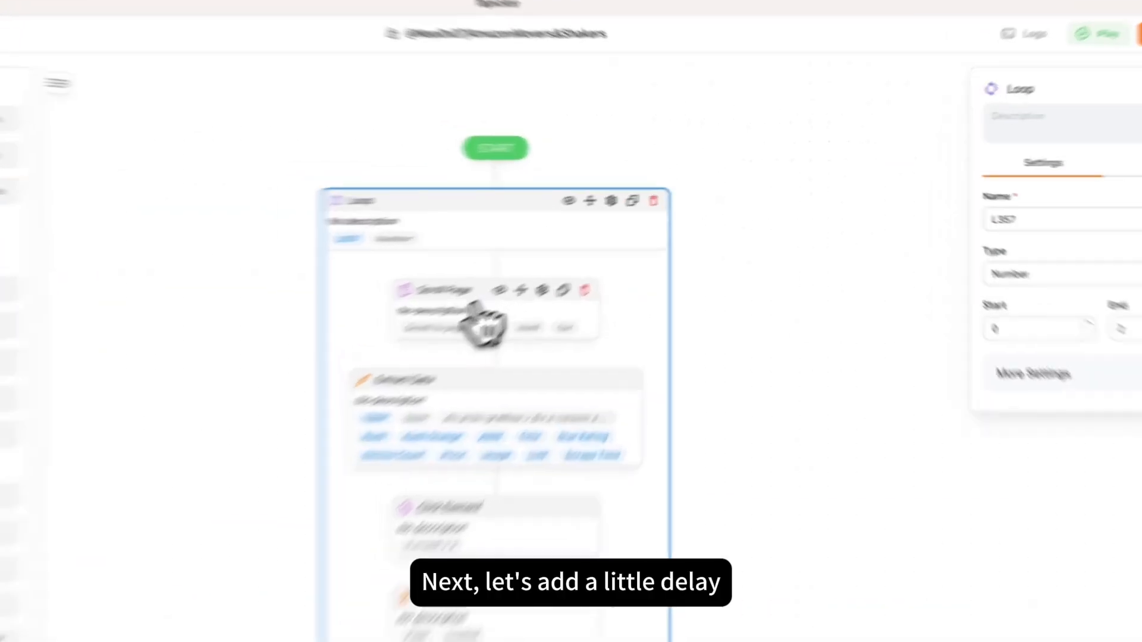
# - Set the Scroll Page block's minimum wait before execution to 1 second
pyautogui.click(476, 306)
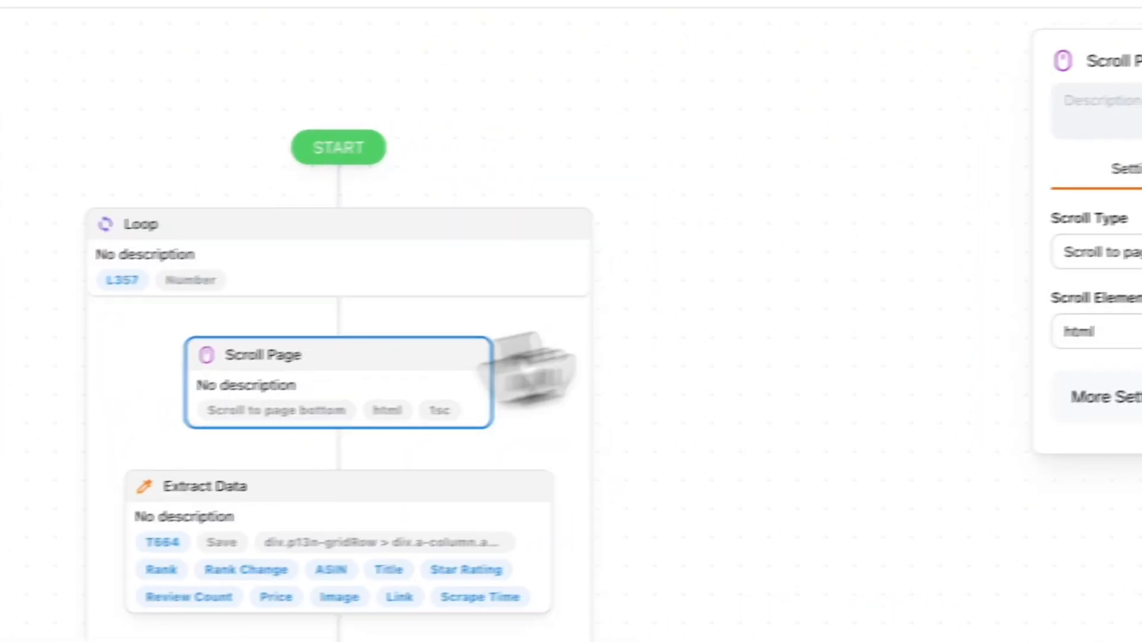
pyautogui.click(1002, 202)
pyautogui.click(807, 289)
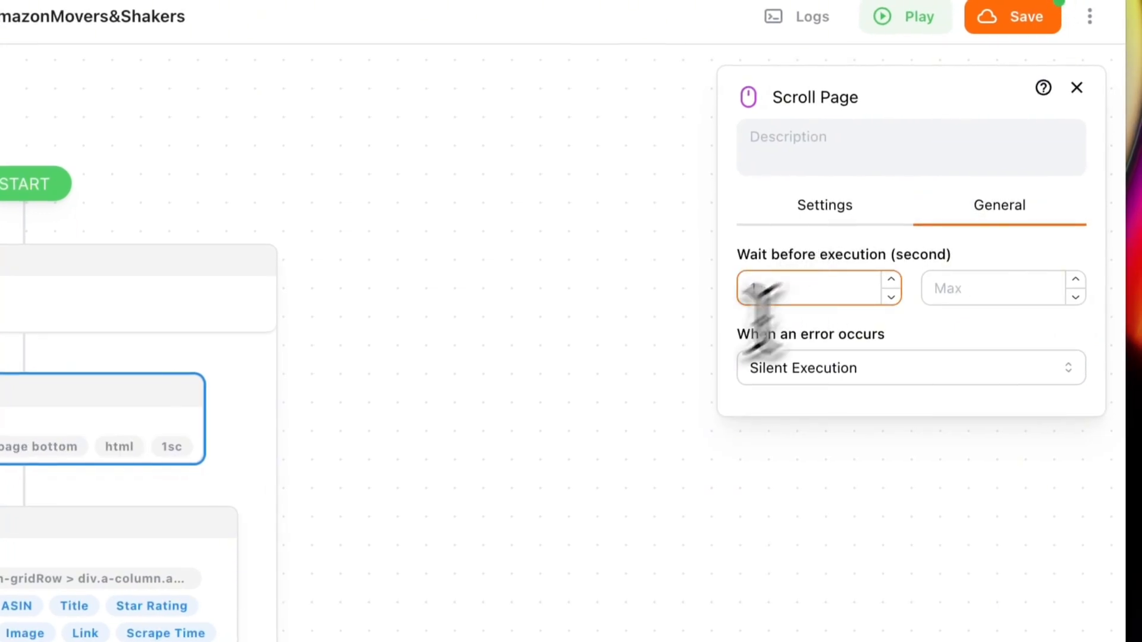
# - Set the Extract Data block's minimum wait before execution to 1 second and save the recipe
pyautogui.click(21, 548)
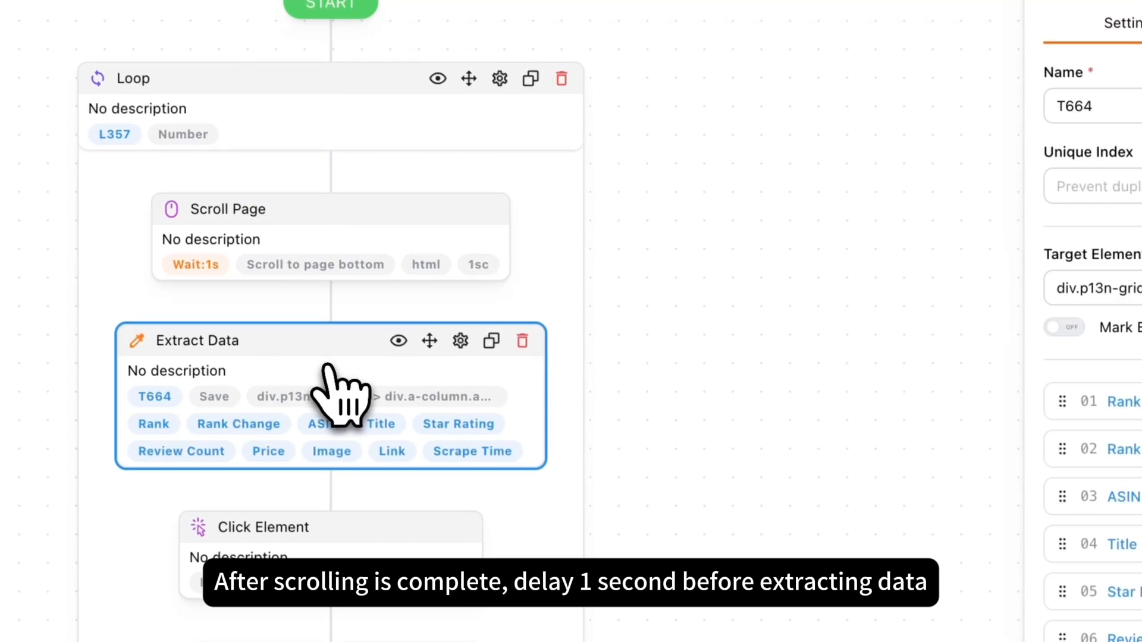
pyautogui.click(1011, 237)
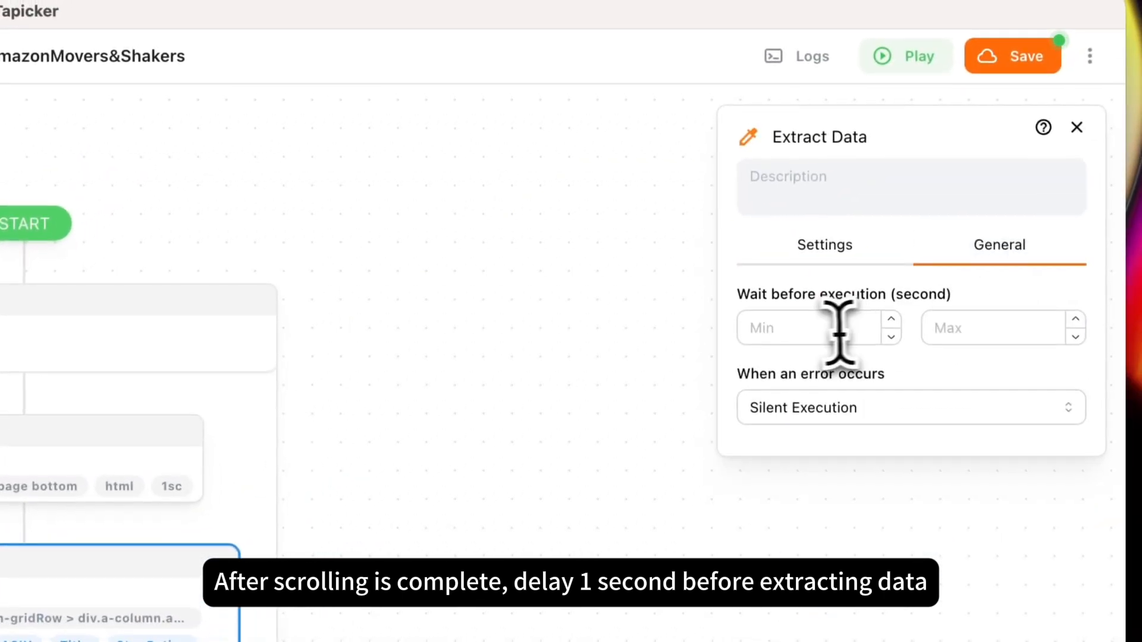
pyautogui.click(790, 331)
pyautogui.write('1')
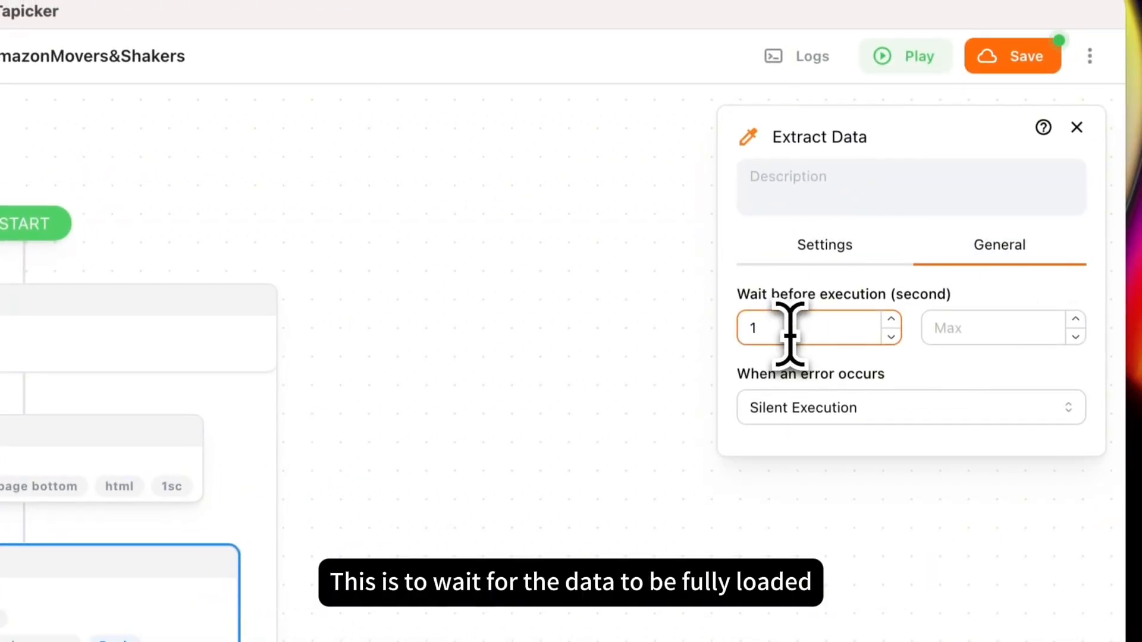
pyautogui.click(498, 533)
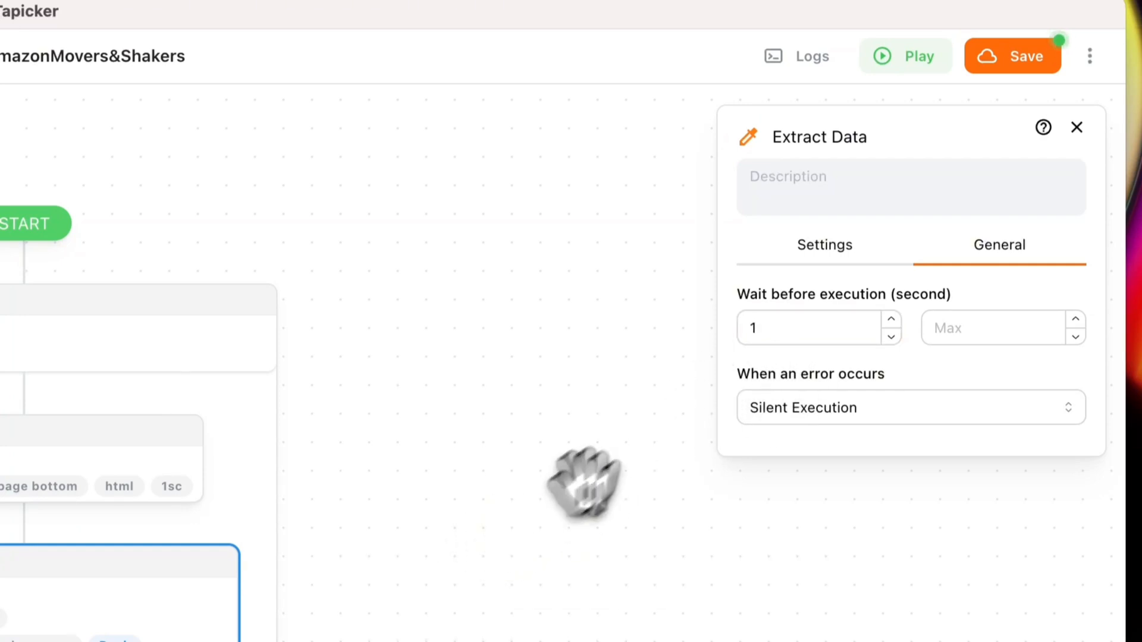
pyautogui.click(1014, 56)
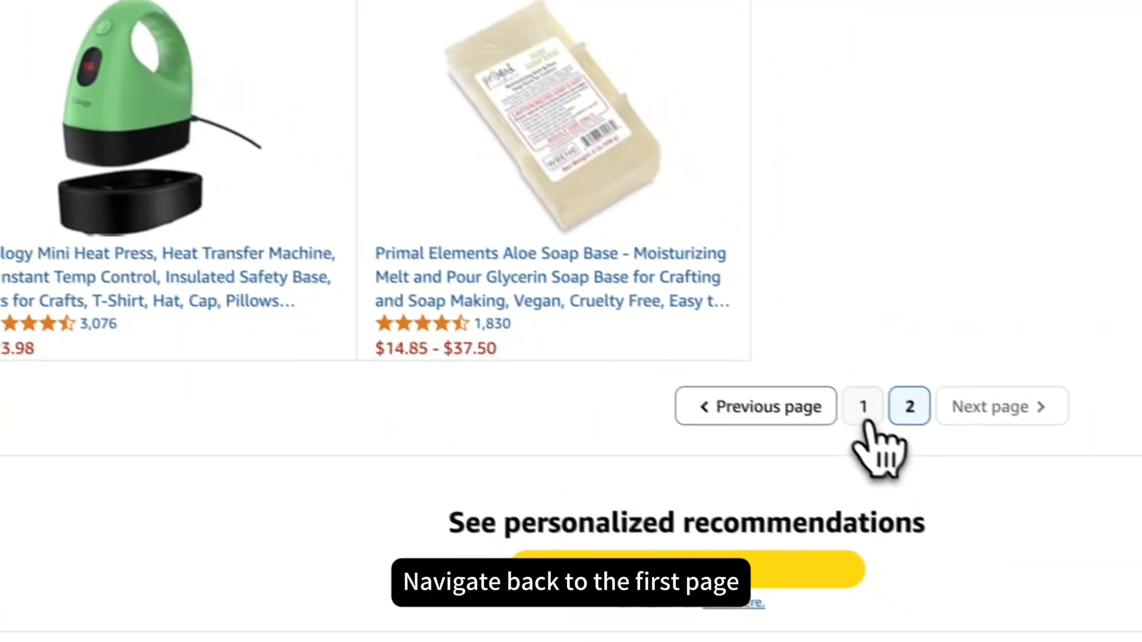
# - Return to page 1 of the Amazon list, reloaded, and run the AmazonMovers&Shakers recipe with Clear Previous Data on
pyautogui.click(1052, 523)
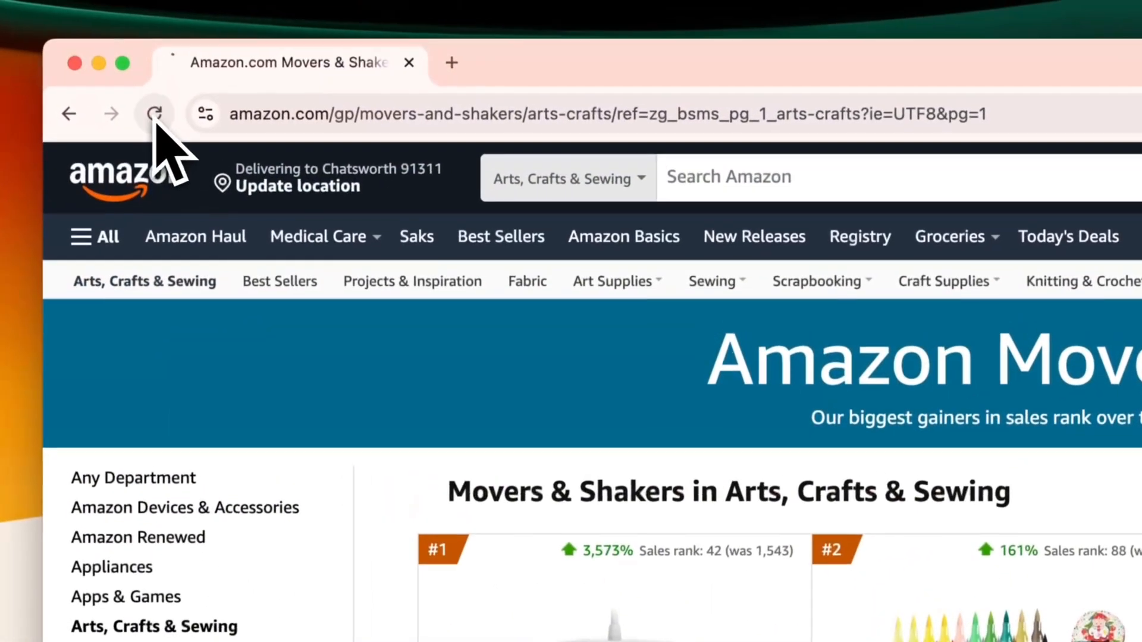
pyautogui.click(155, 115)
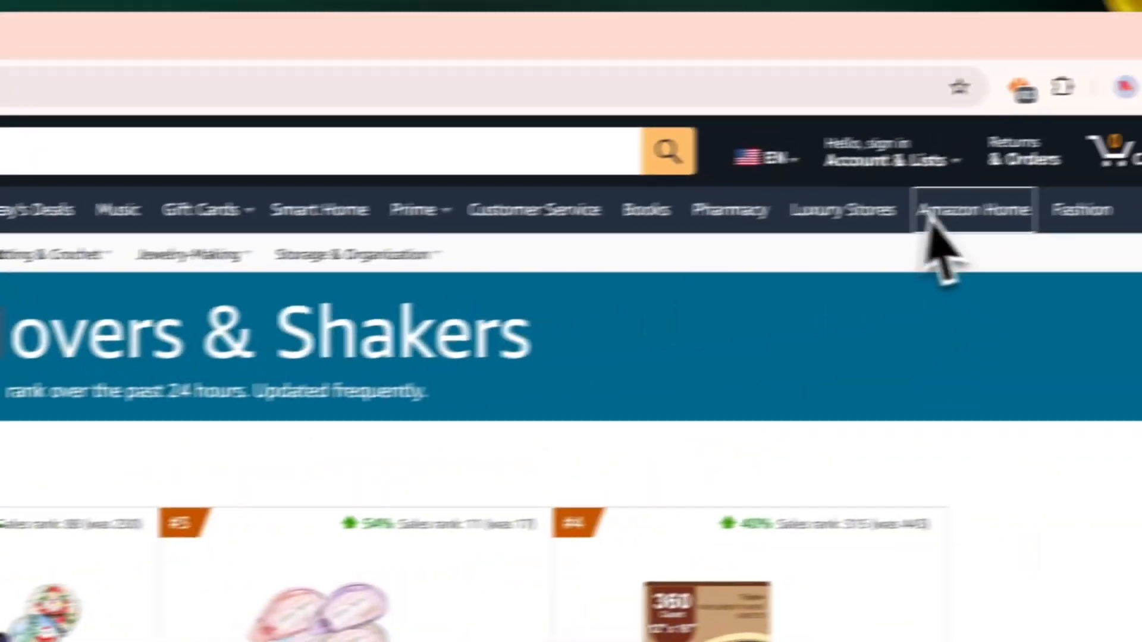
pyautogui.click(1022, 87)
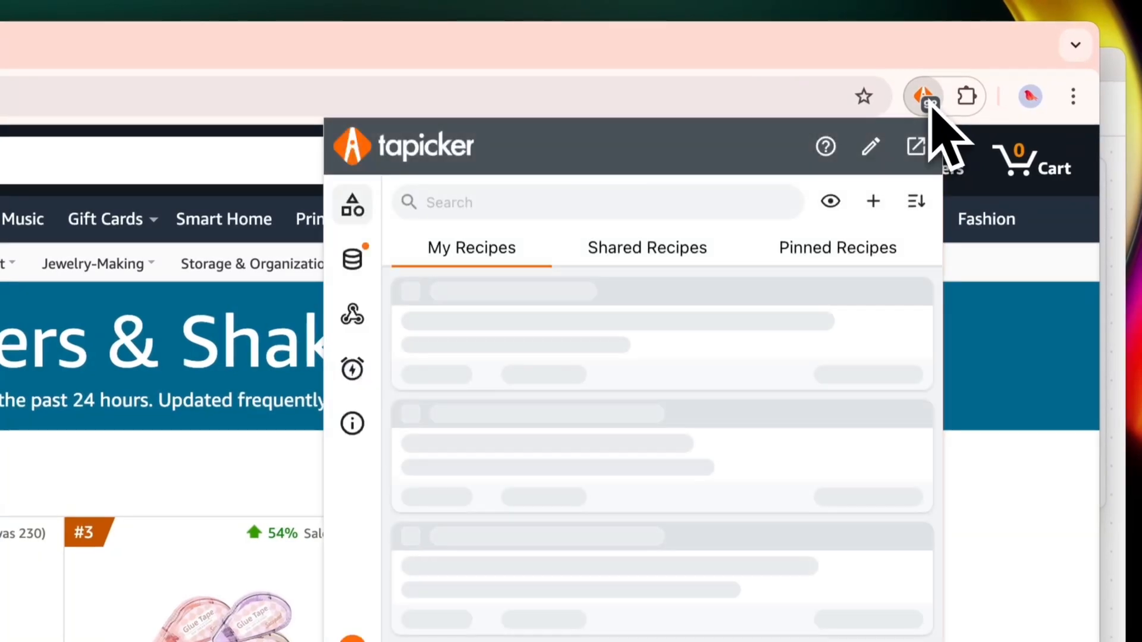
pyautogui.click(854, 348)
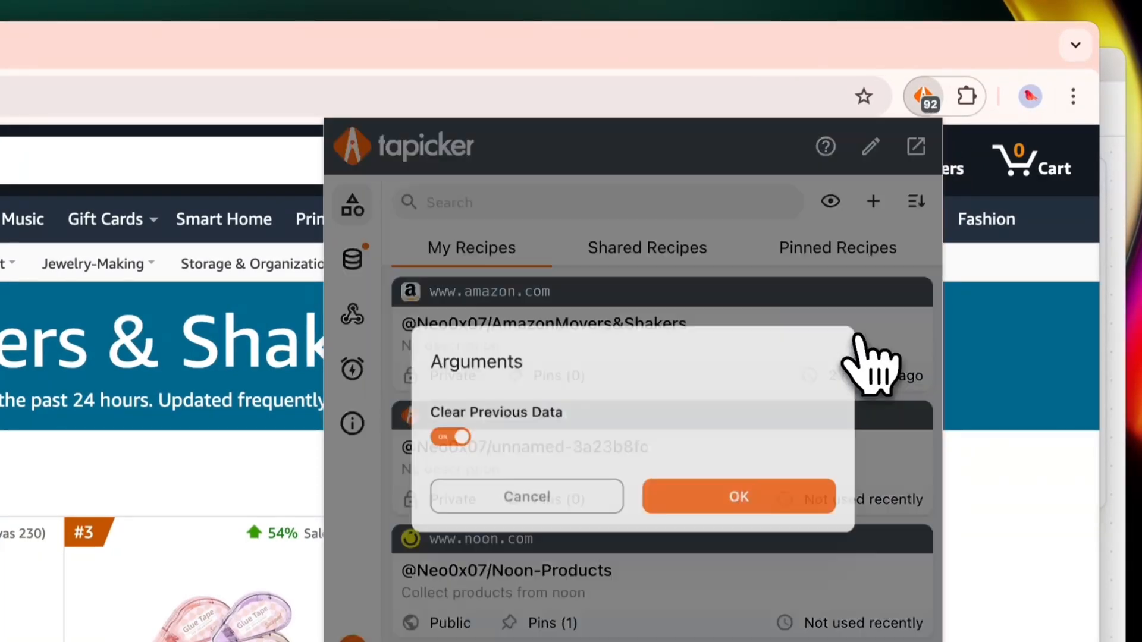
pyautogui.click(740, 498)
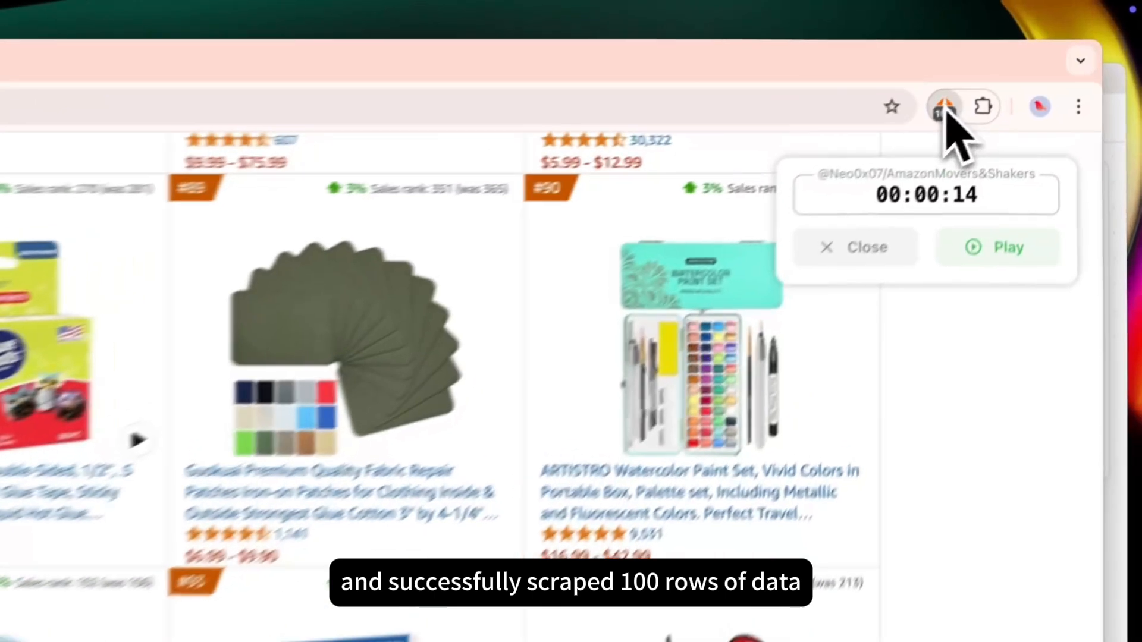
# - Open the data table from the latest AmazonMovers&Shakers run and review its rows
pyautogui.click(1033, 60)
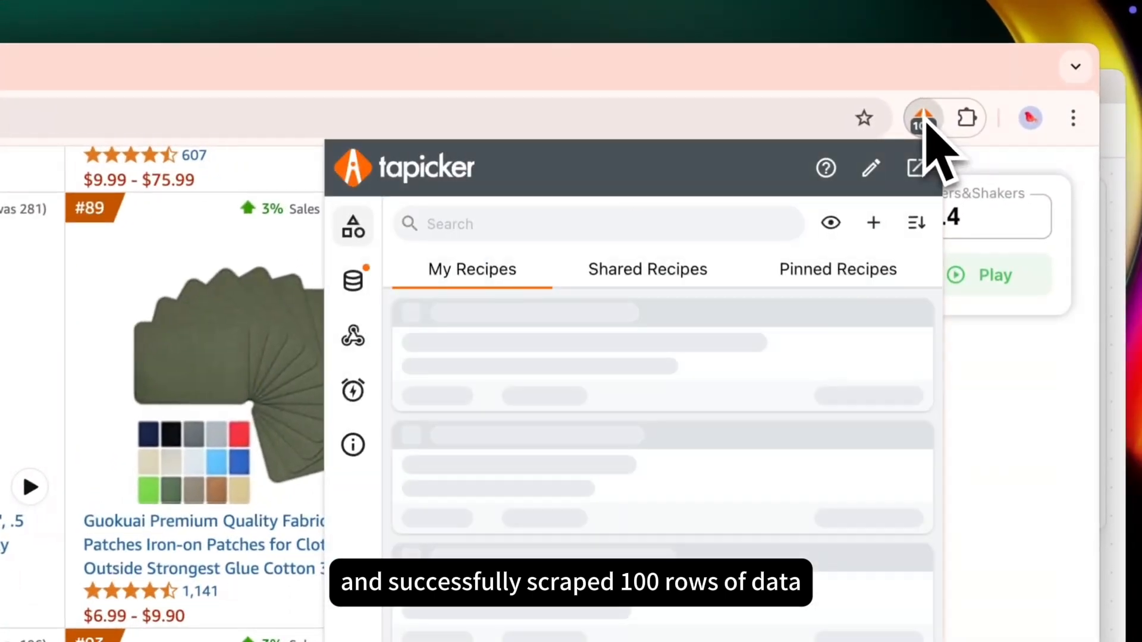
pyautogui.click(352, 280)
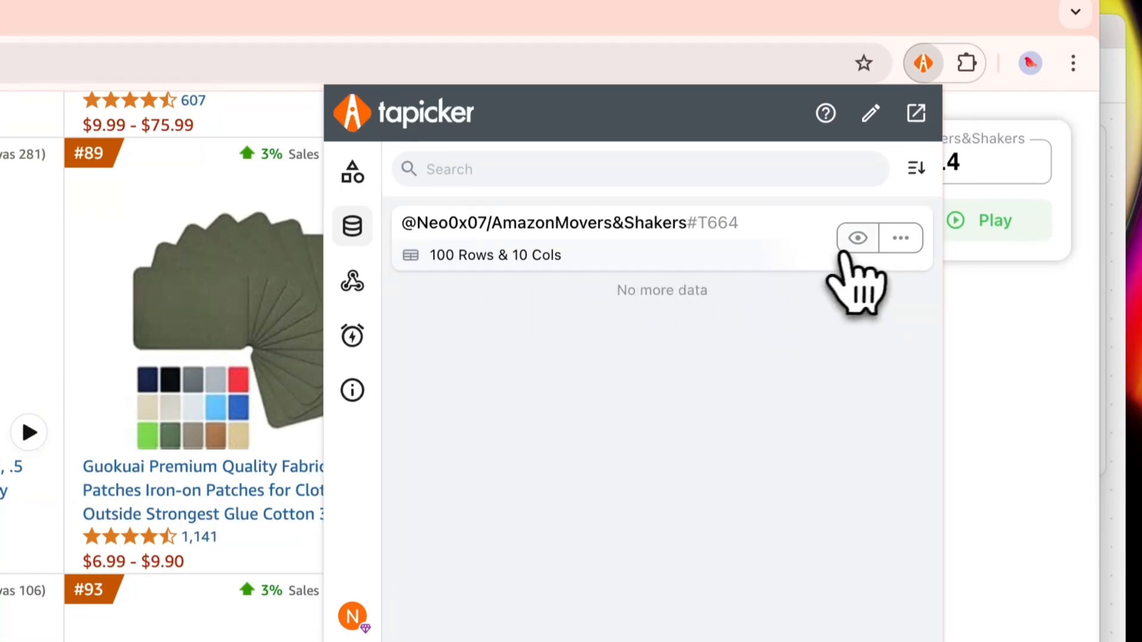
pyautogui.click(856, 239)
pyautogui.scroll(-15, 683, 458)
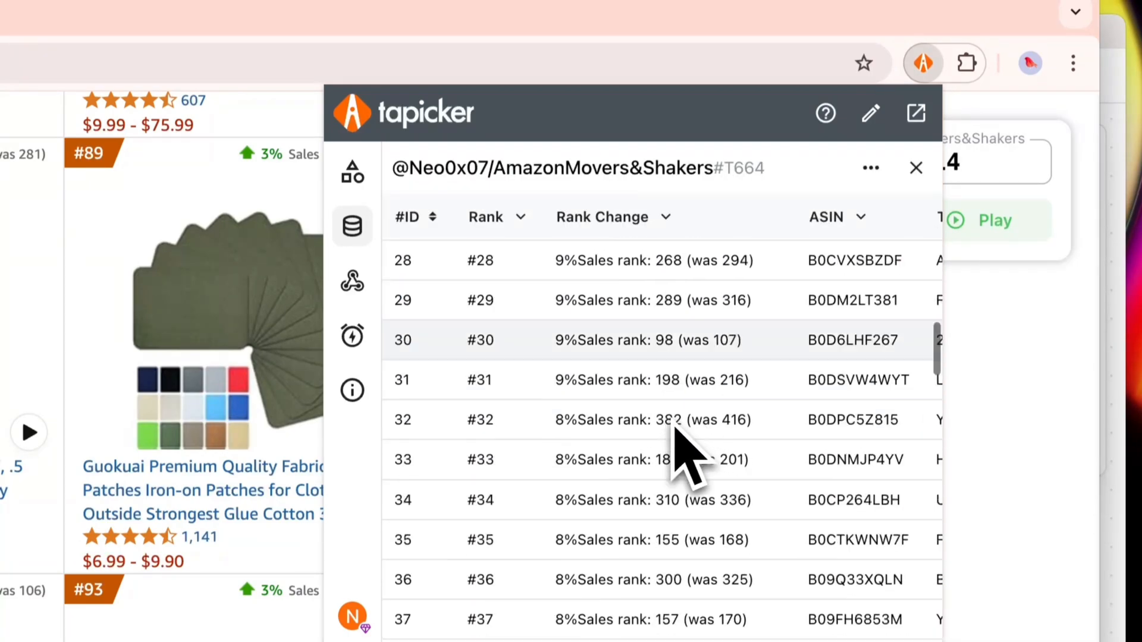
pyautogui.scroll(-20, 678, 424)
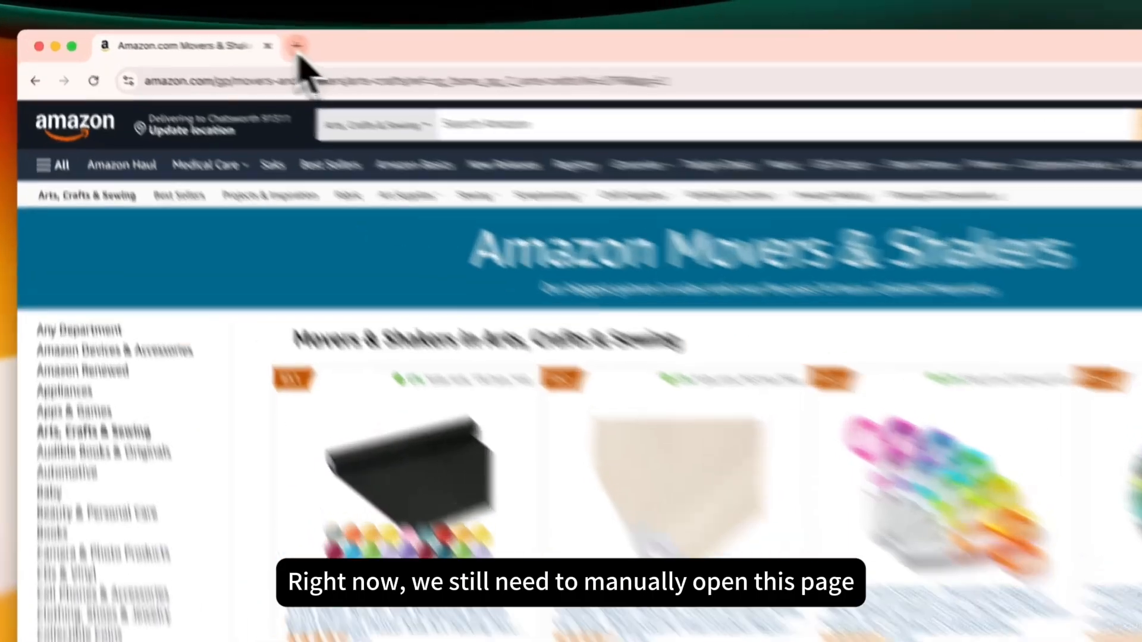
# - Load amazon.com/gp/movers-and-shakers in a new browser tab and open its Arts, Crafts & Sewing department
pyautogui.click(226, 34)
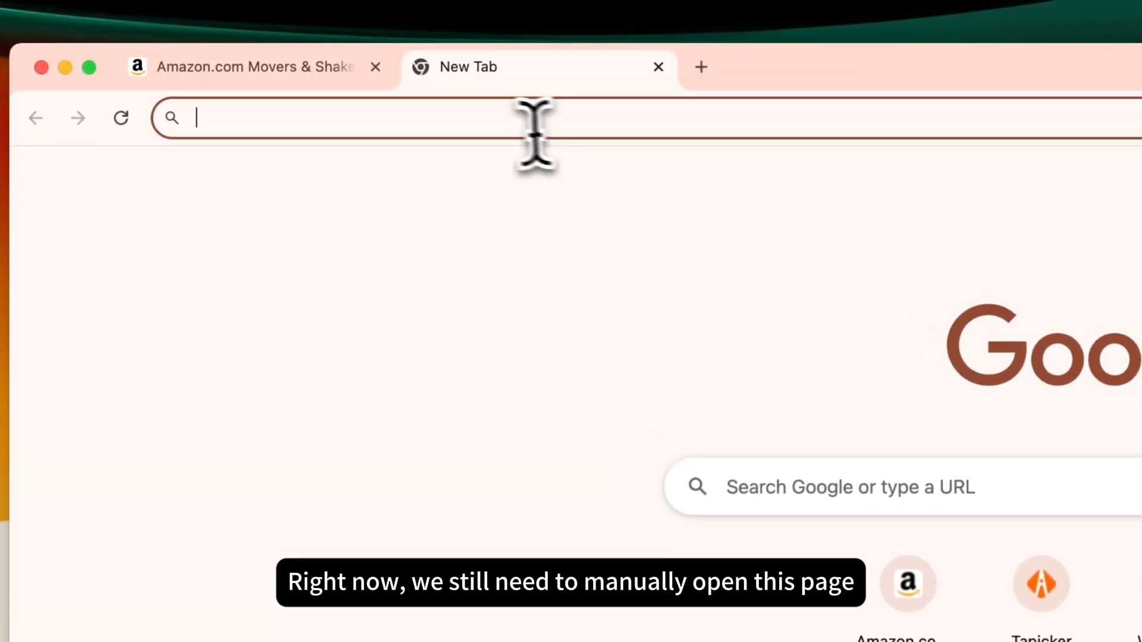
pyautogui.write('amazon.com/gp/movers-and-shakers')
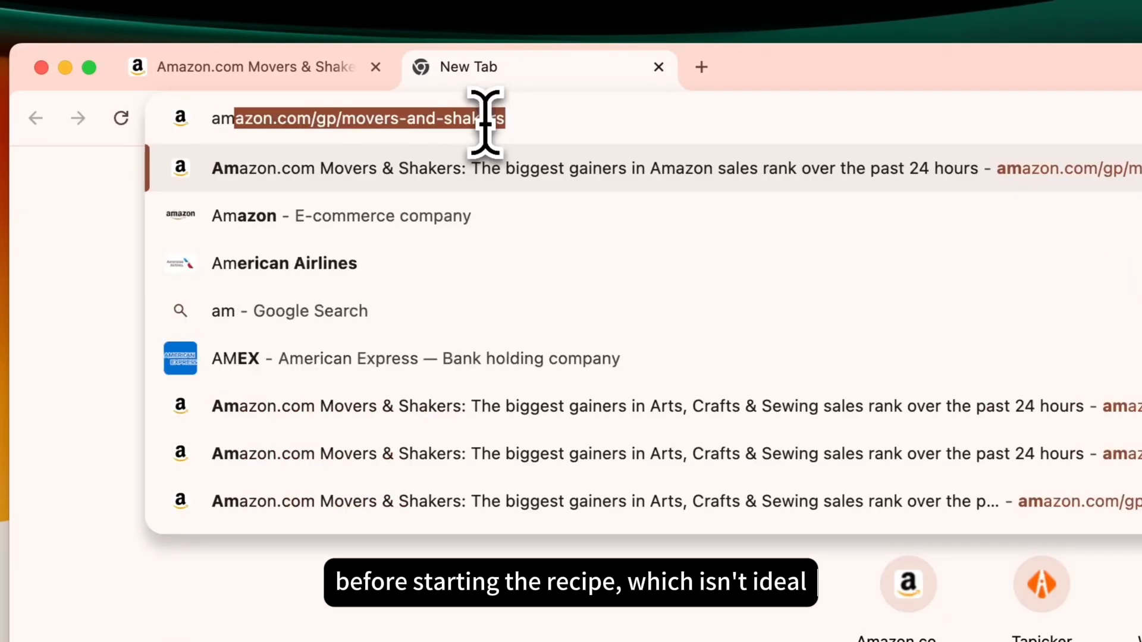
pyautogui.press('Return')
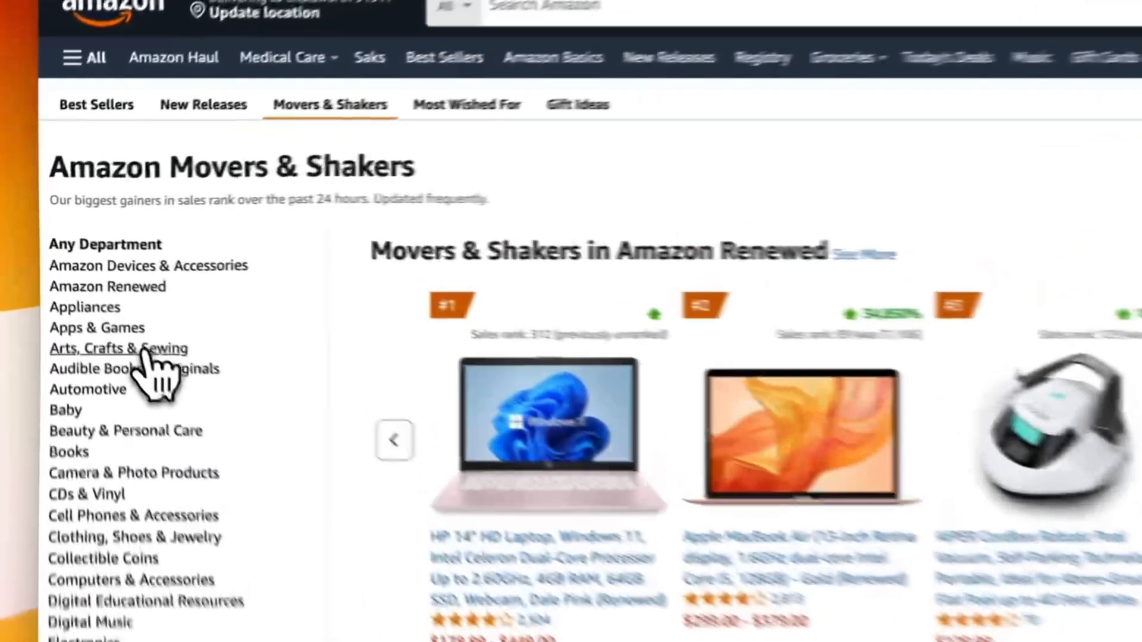
pyautogui.click(77, 286)
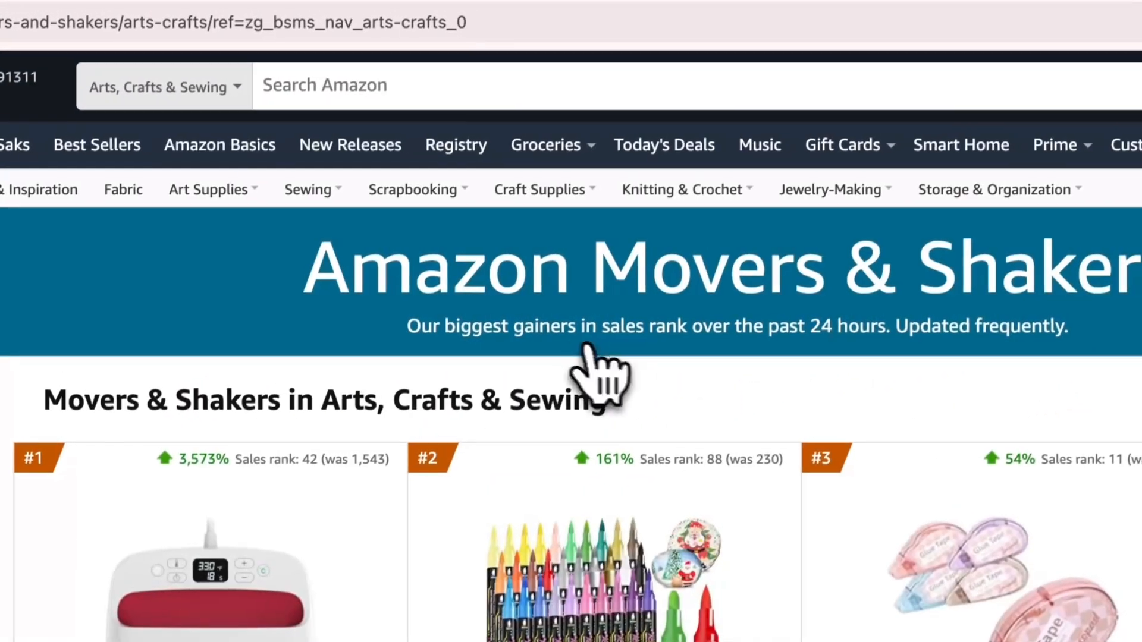
pyautogui.moveTo(298, 276); pyautogui.dragTo(1139, 292)
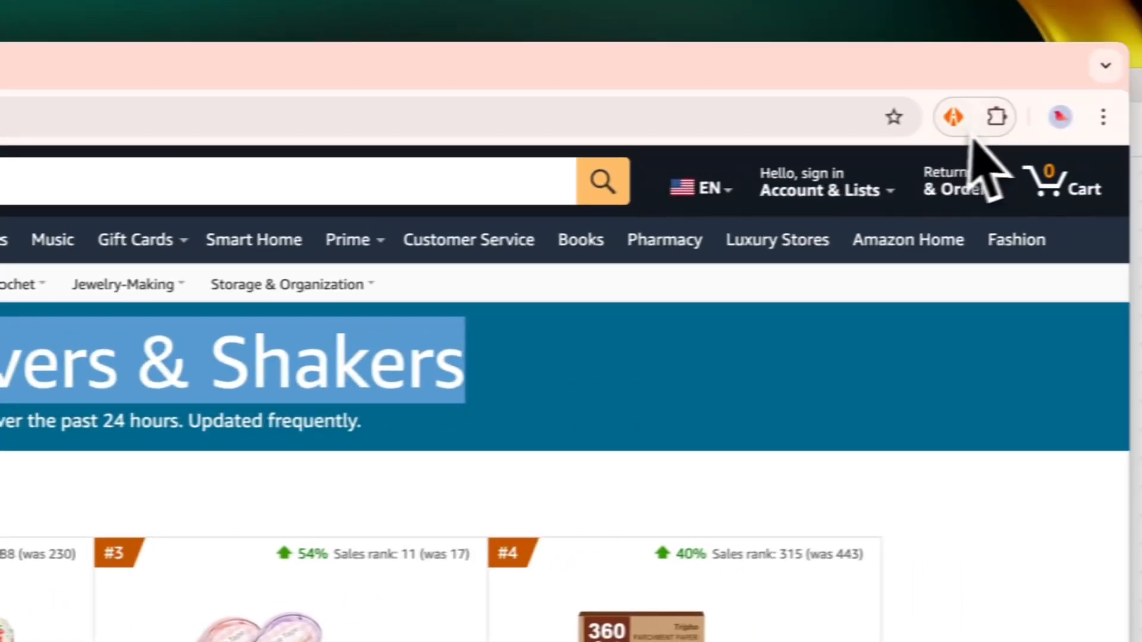
pyautogui.click(952, 117)
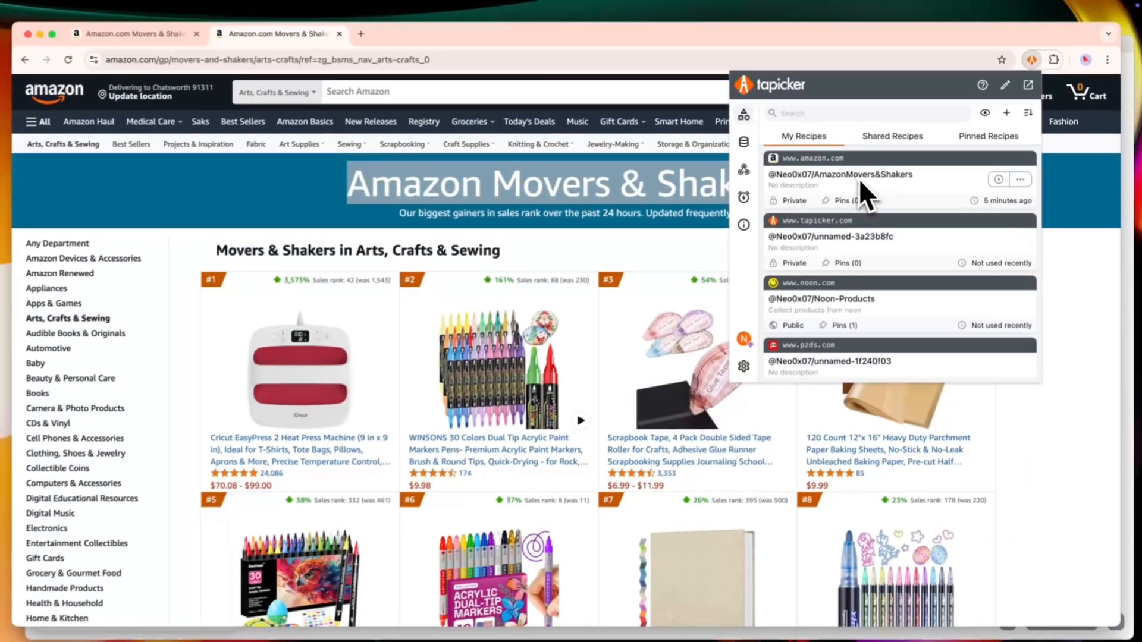
pyautogui.click(621, 231)
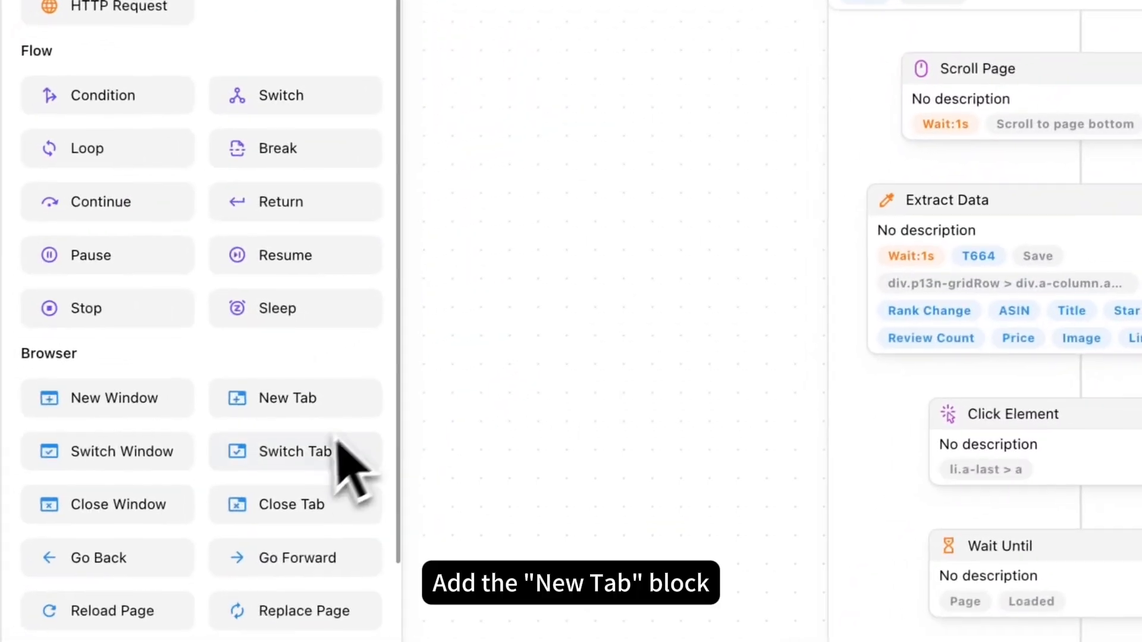
# - Add a New Tab block directly below START in the AmazonMovers&Shakers recipe and nest the Loop block inside it
pyautogui.moveTo(300, 416); pyautogui.dragTo(556, 191)
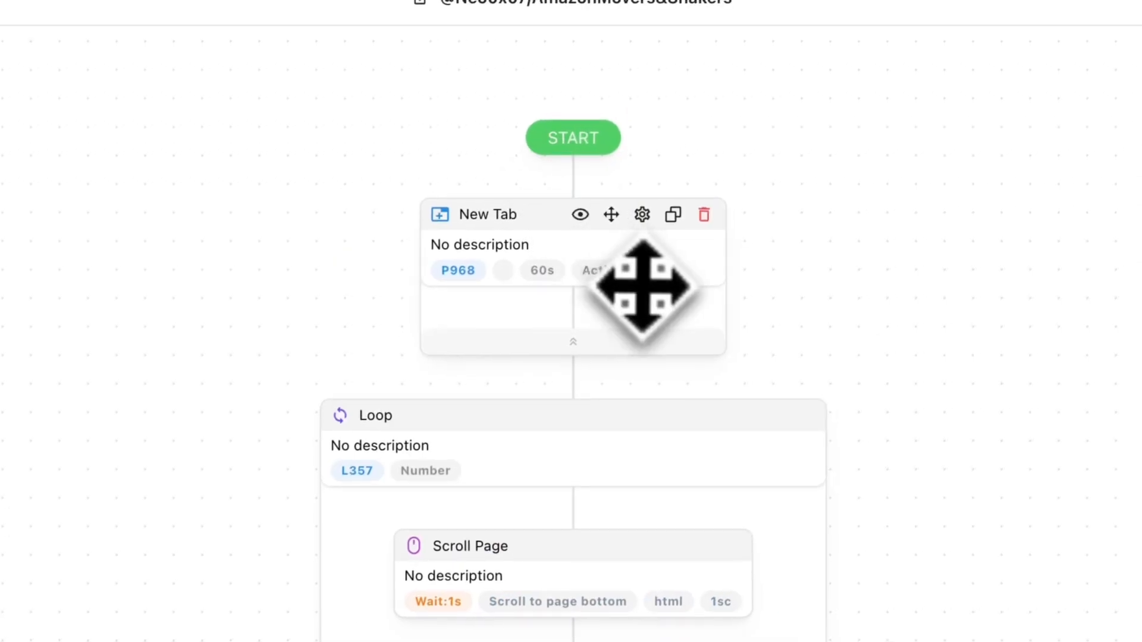
pyautogui.moveTo(709, 427); pyautogui.dragTo(687, 316)
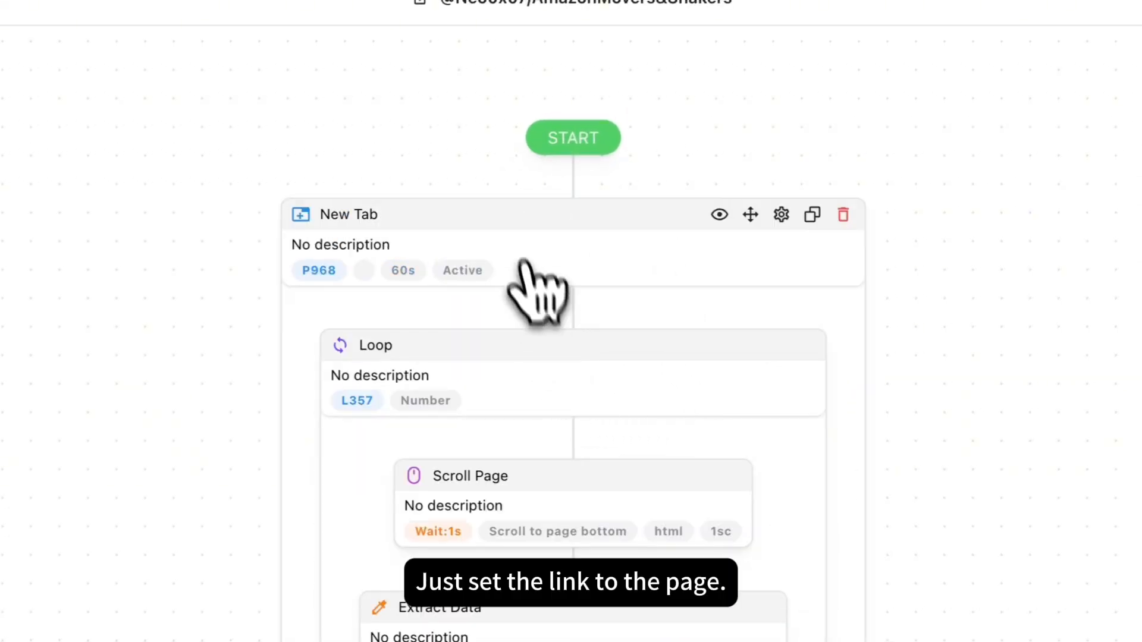
# - Fill the New Tab block's URL with the open Amazon Movers & Shakers Arts, Crafts & Sewing page link and save the recipe
pyautogui.click(509, 231)
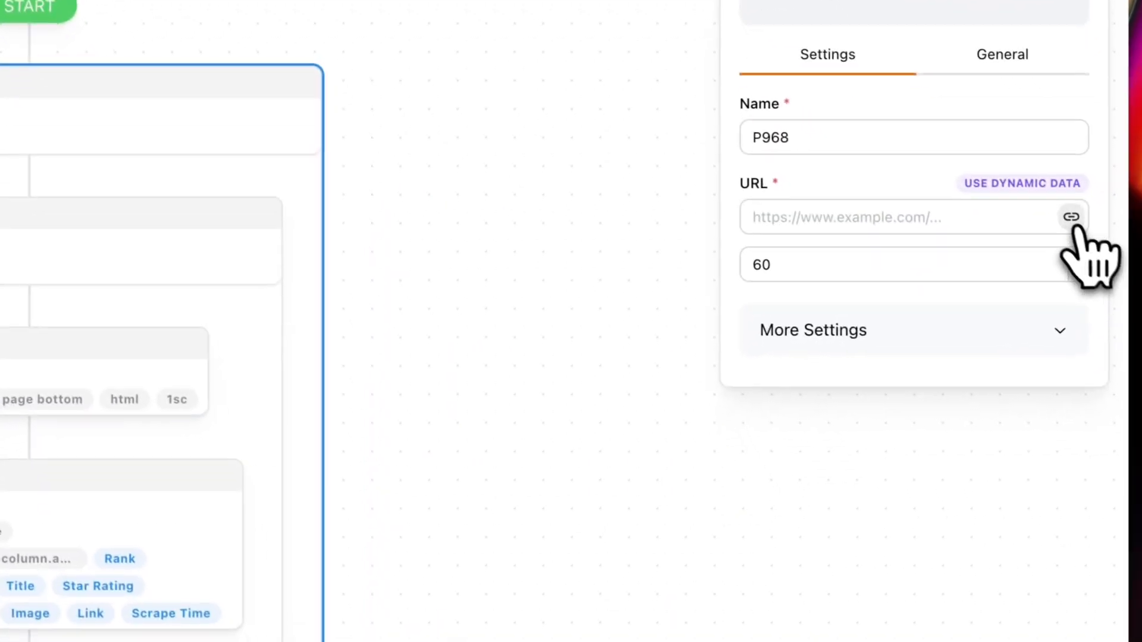
pyautogui.click(1069, 217)
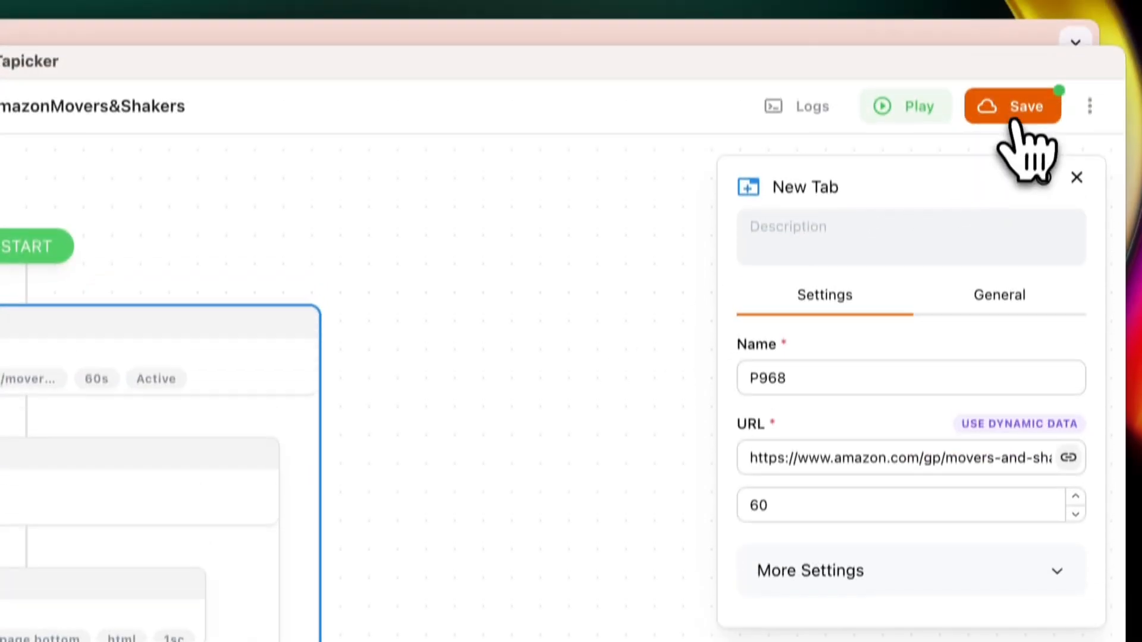
pyautogui.click(1014, 113)
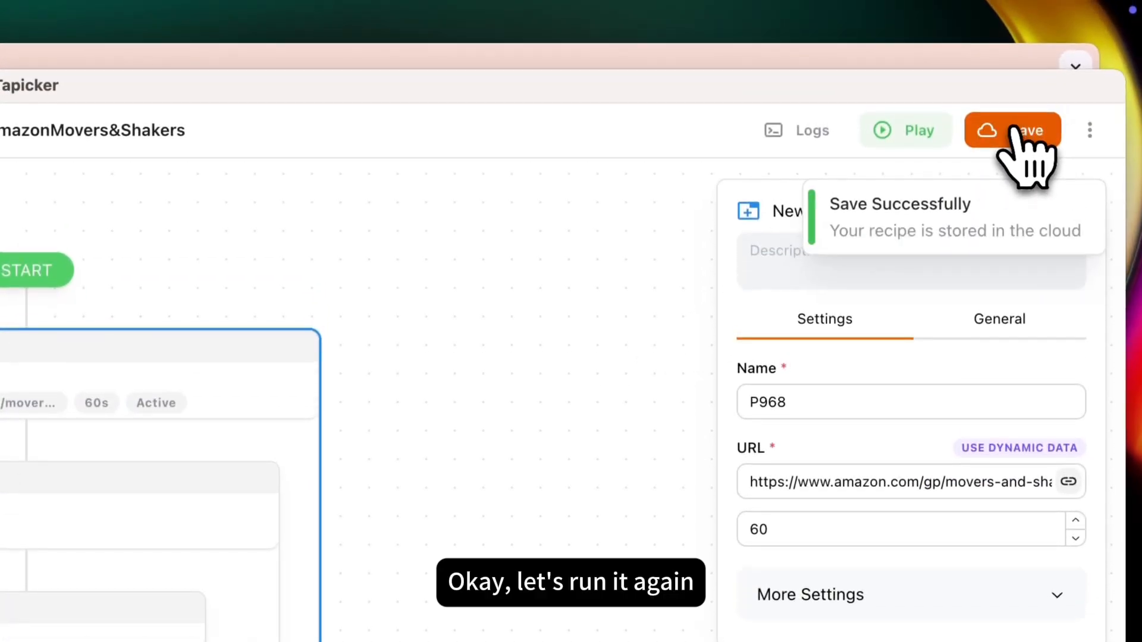
# - Return to the Amazon browser window and run the AmazonMovers&Shakers recipe with Clear Previous Data on
pyautogui.click(393, 59)
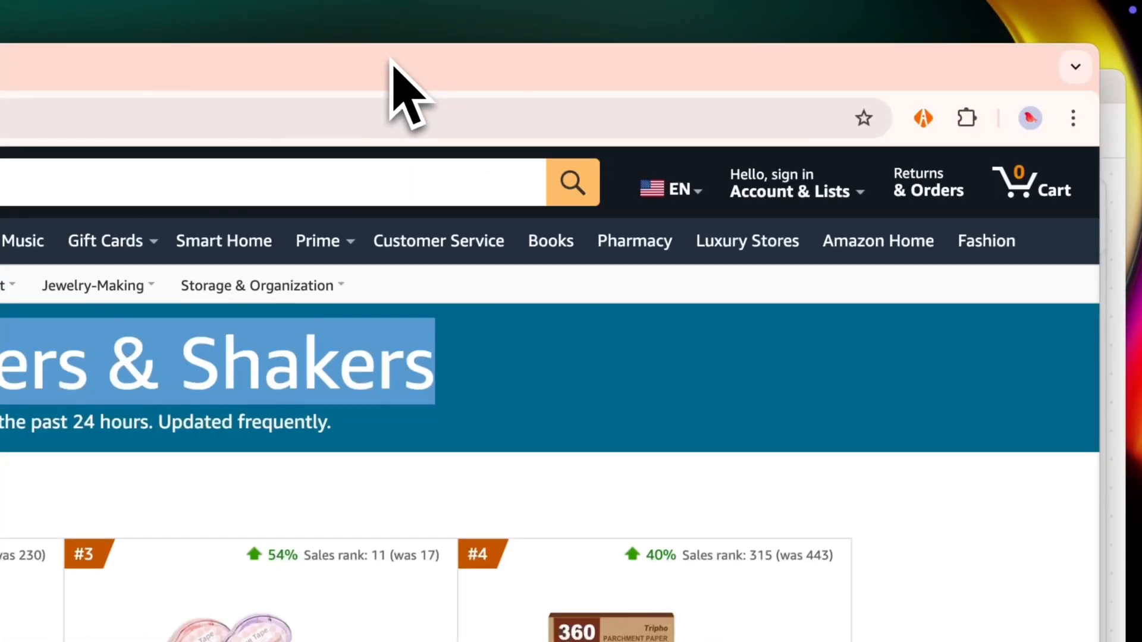
pyautogui.click(931, 125)
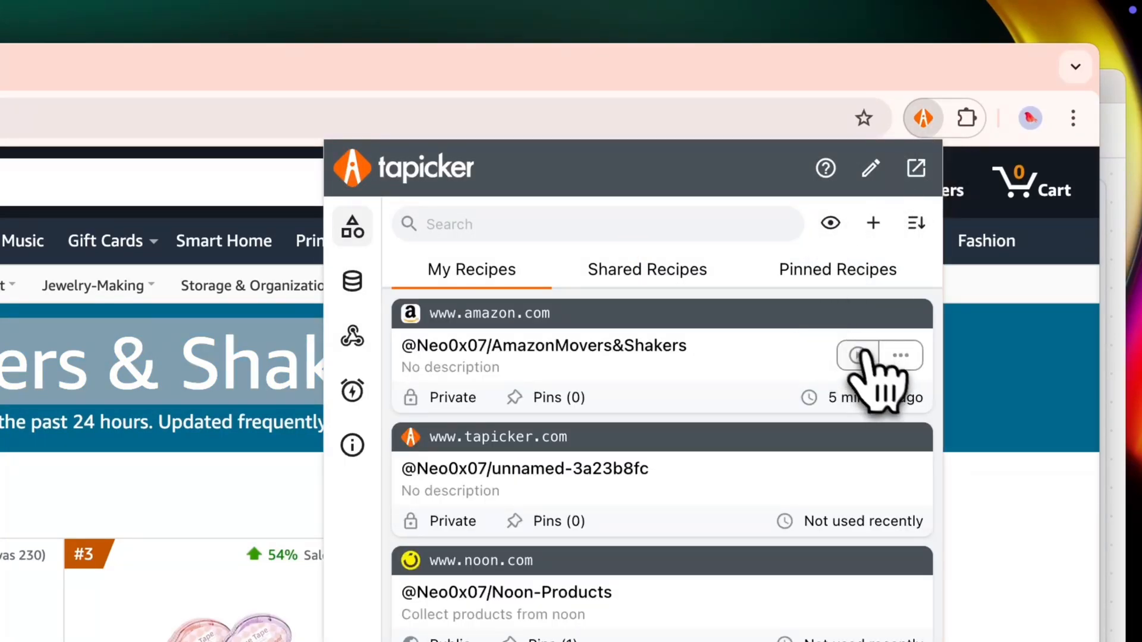
pyautogui.click(857, 356)
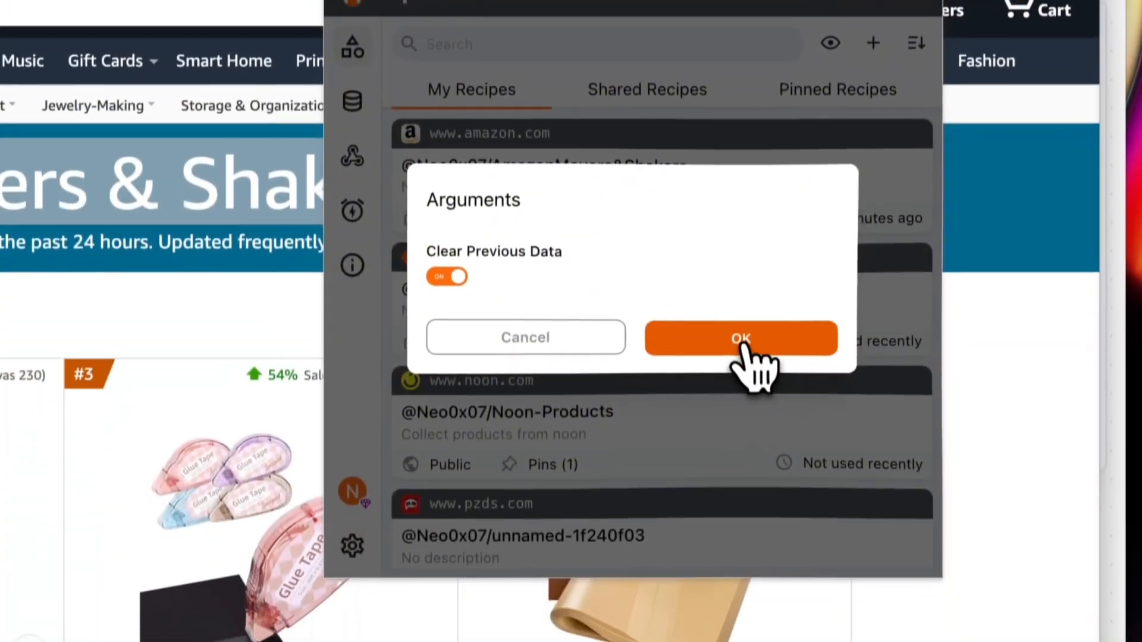
pyautogui.click(747, 520)
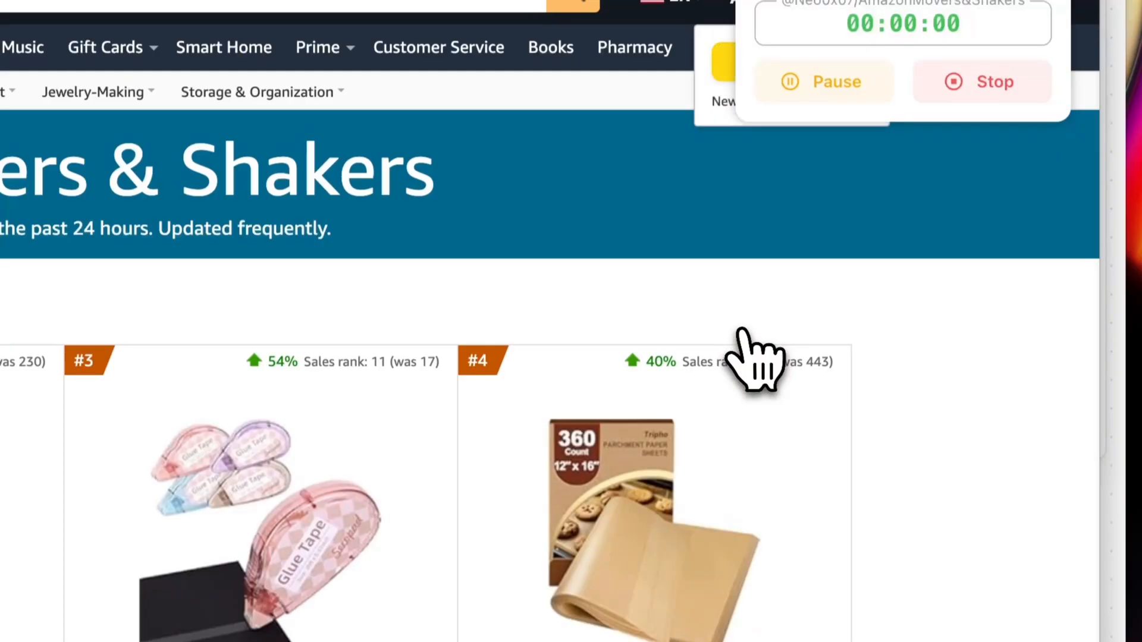